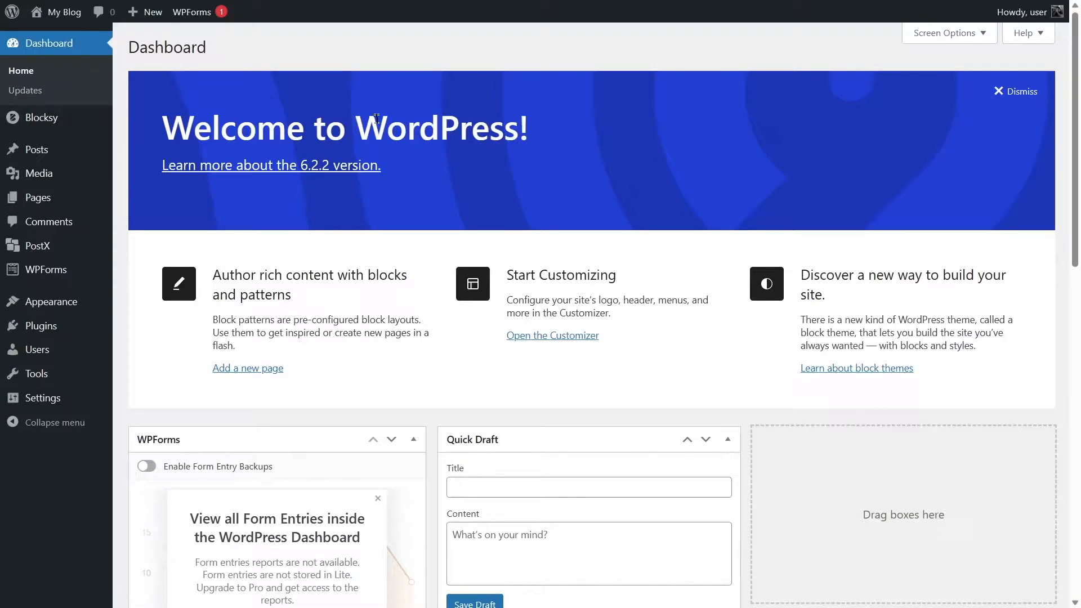
Search the plugin directory for CookieYes, then install and activate the CookieYes GDPR Cookie Consent & Compliance Notice plugin.
mouse_move(50, 327)
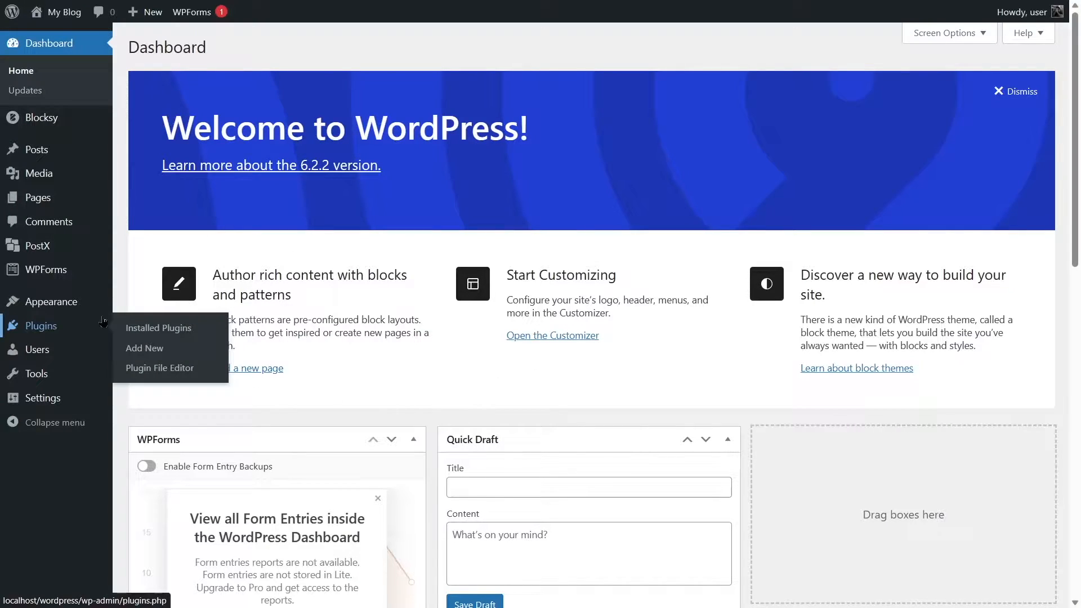
left_click(159, 354)
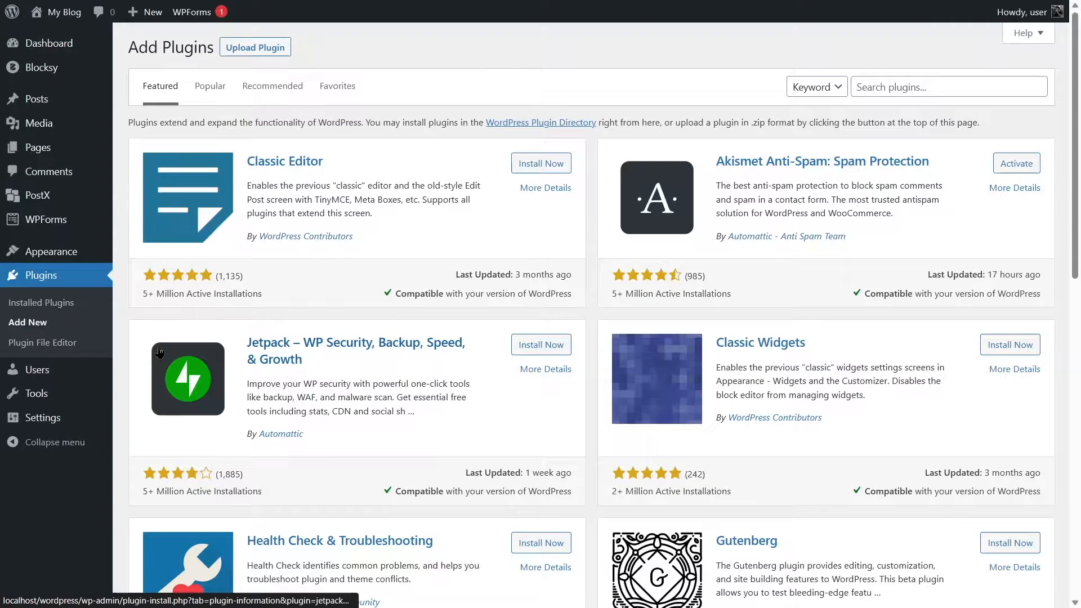
left_click(878, 87)
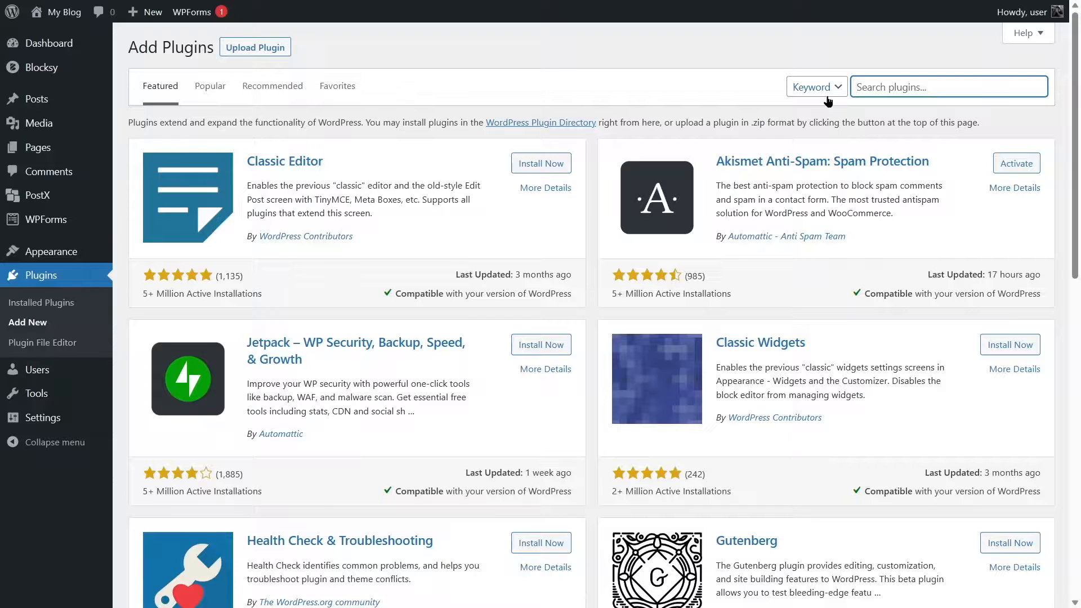
type("CookieYes")
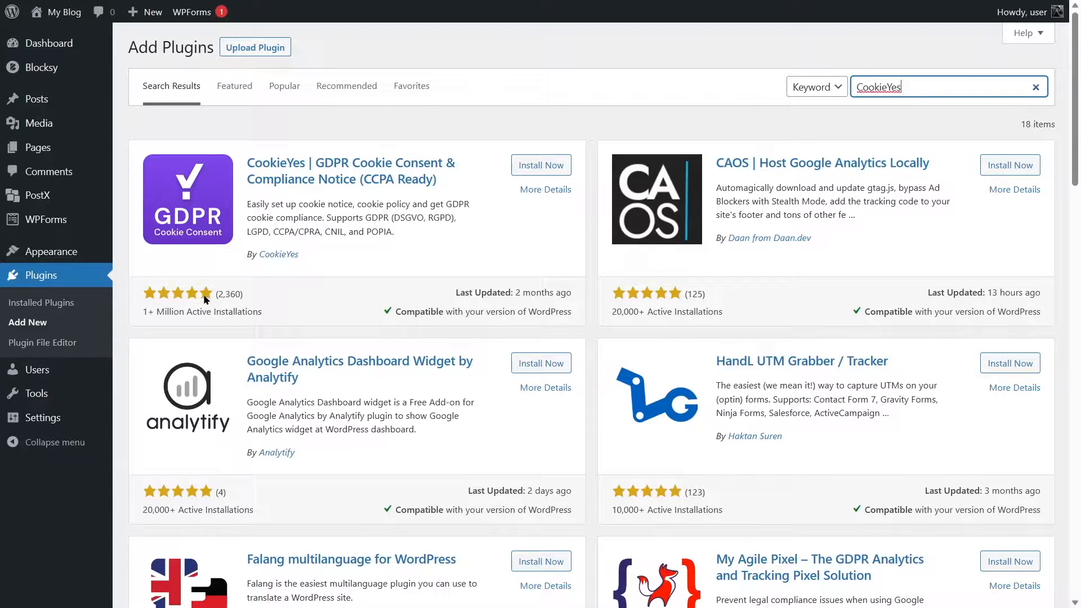
left_click(542, 167)
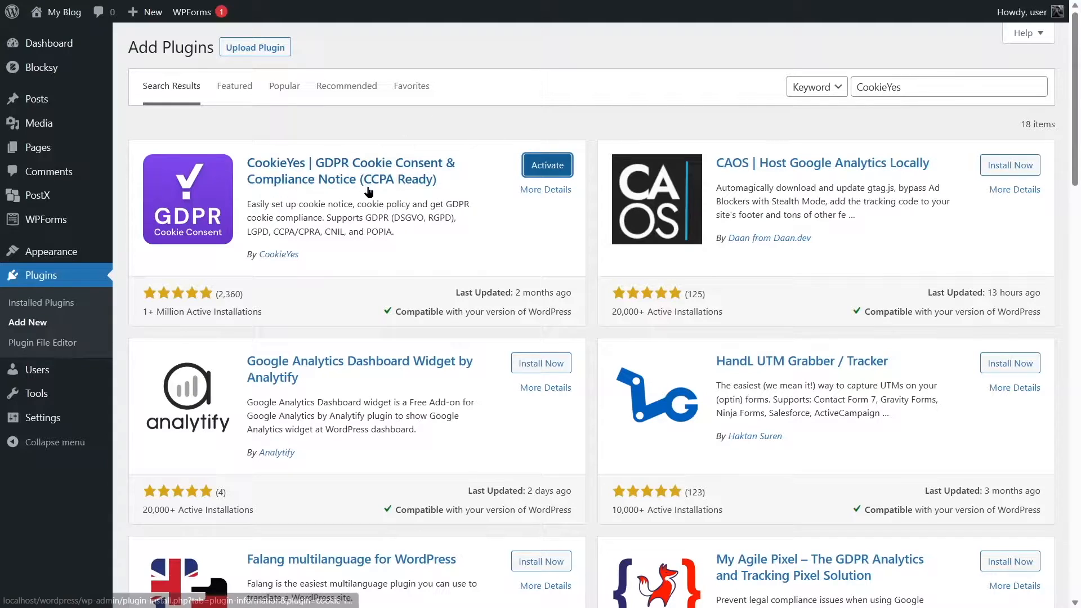
left_click(546, 167)
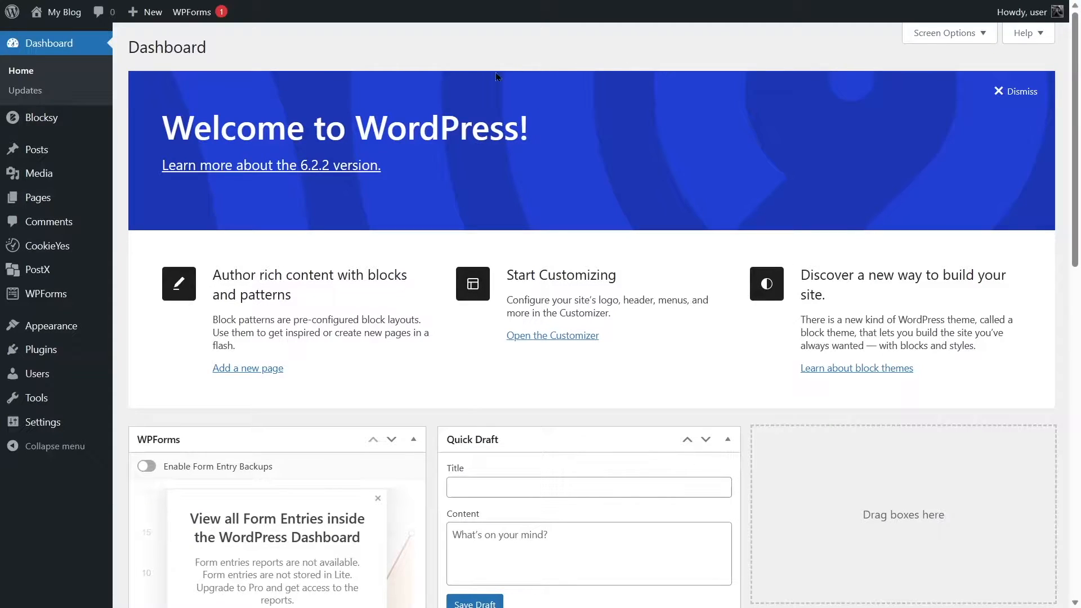
Open the CookieYes dashboard and look through its account connection and overview sections.
left_click(54, 251)
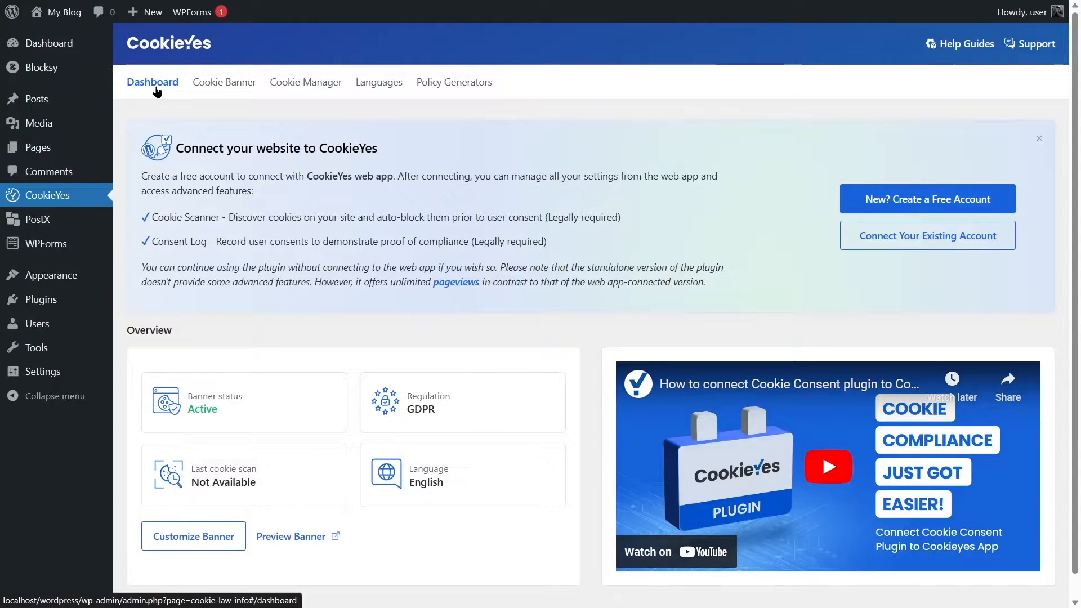
scroll(163, 104, "down", 1)
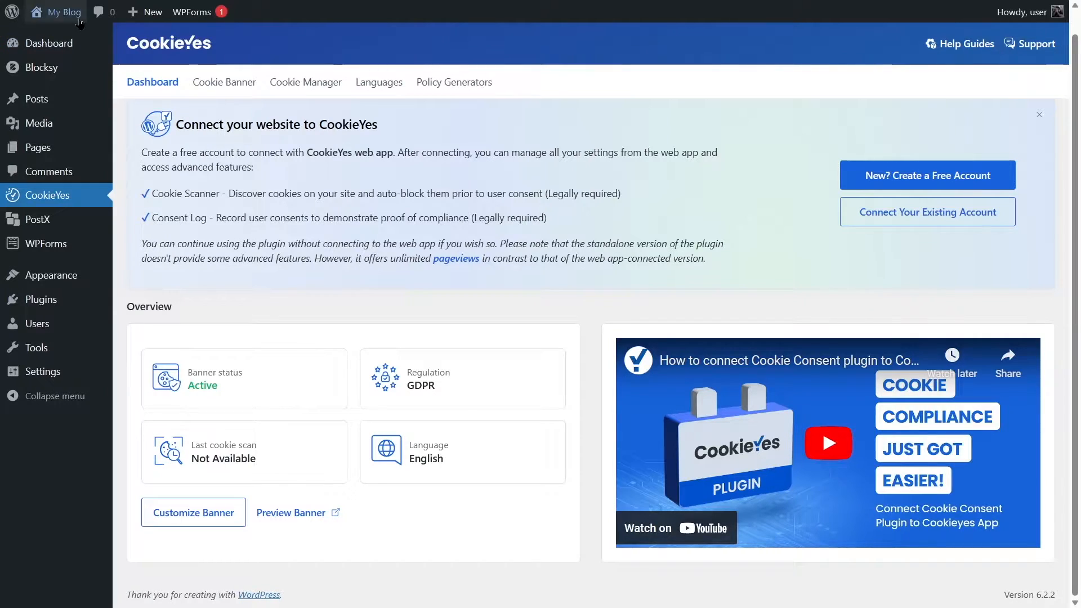
Visit the blog's front page and check how the cookie consent banner displays over the whole page.
mouse_move(80, 22)
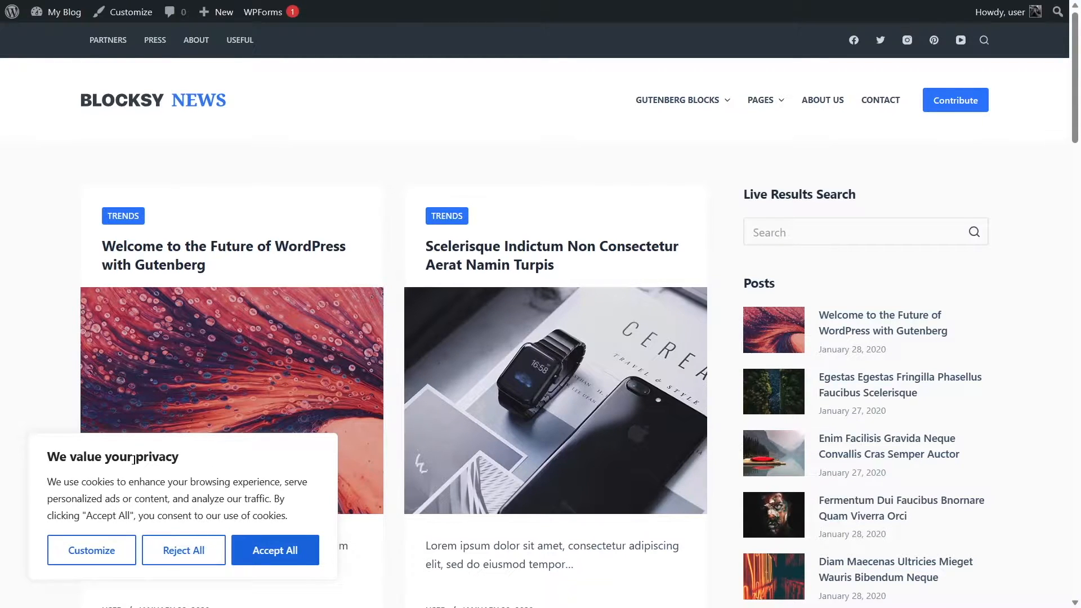
scroll(135, 458, "down", 2)
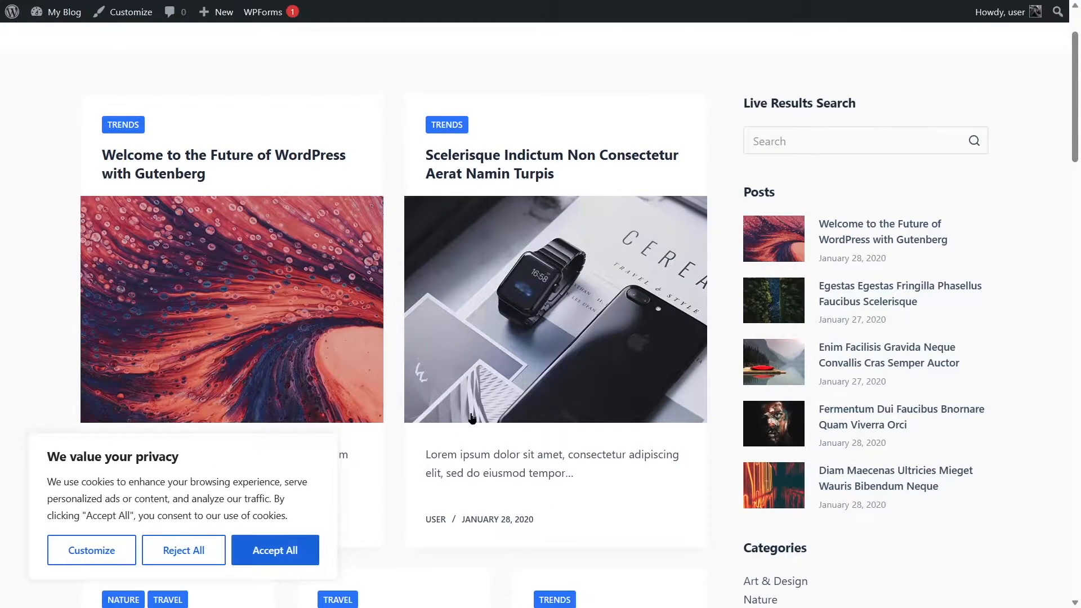
scroll(472, 417, "up", 2)
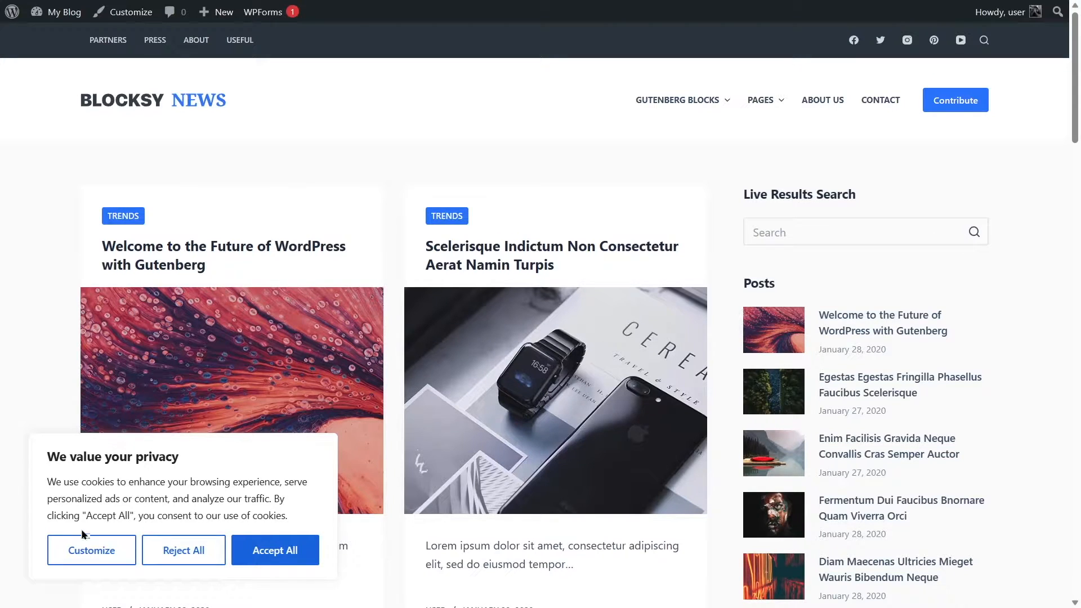
scroll(434, 367, "down", 12)
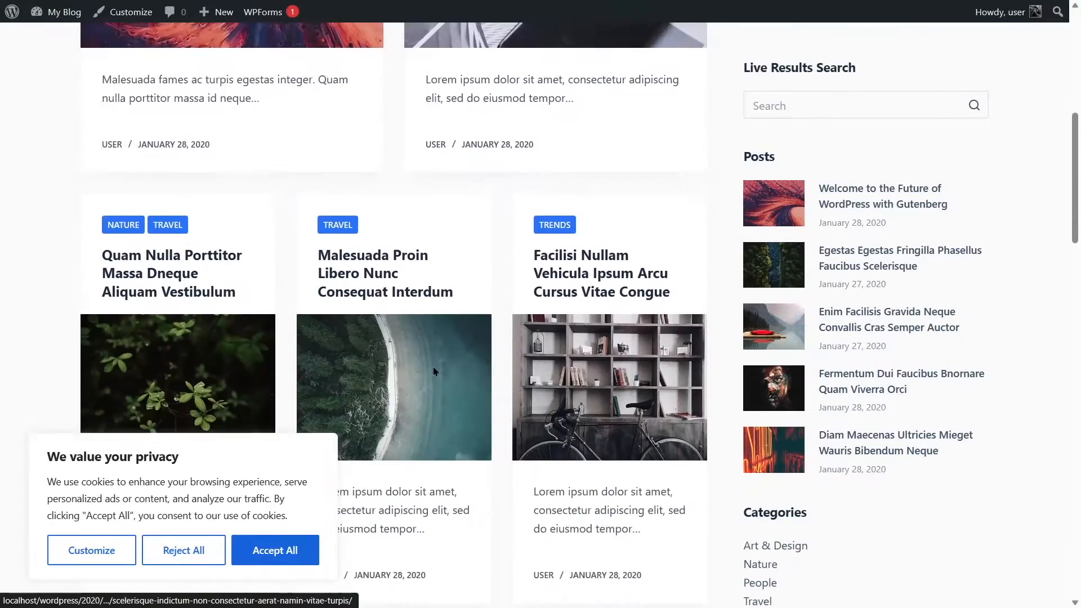
scroll(434, 367, "down", 5)
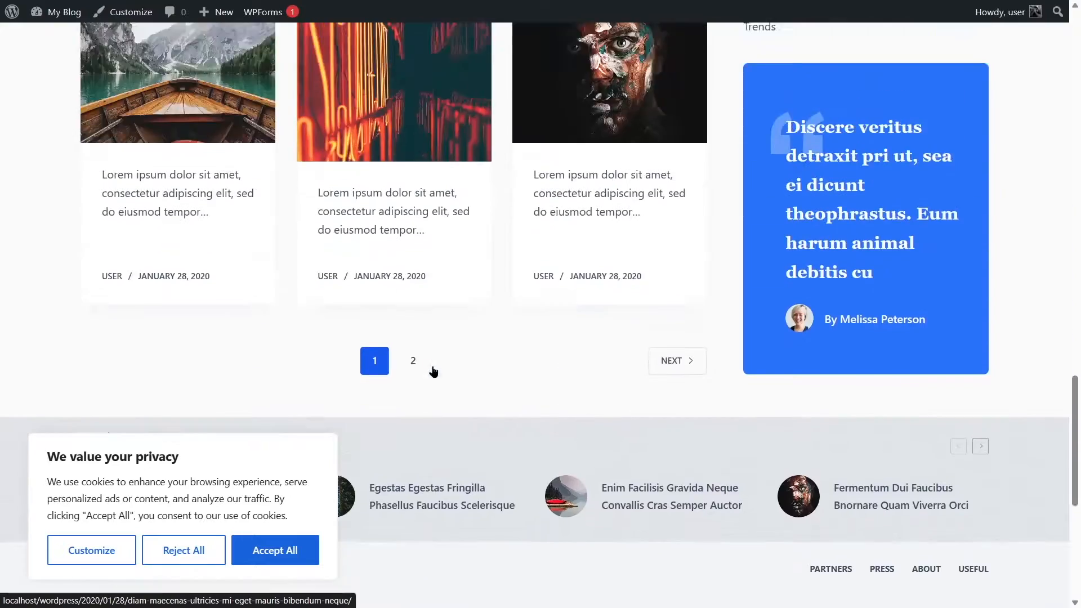
scroll(434, 366, "up", 10)
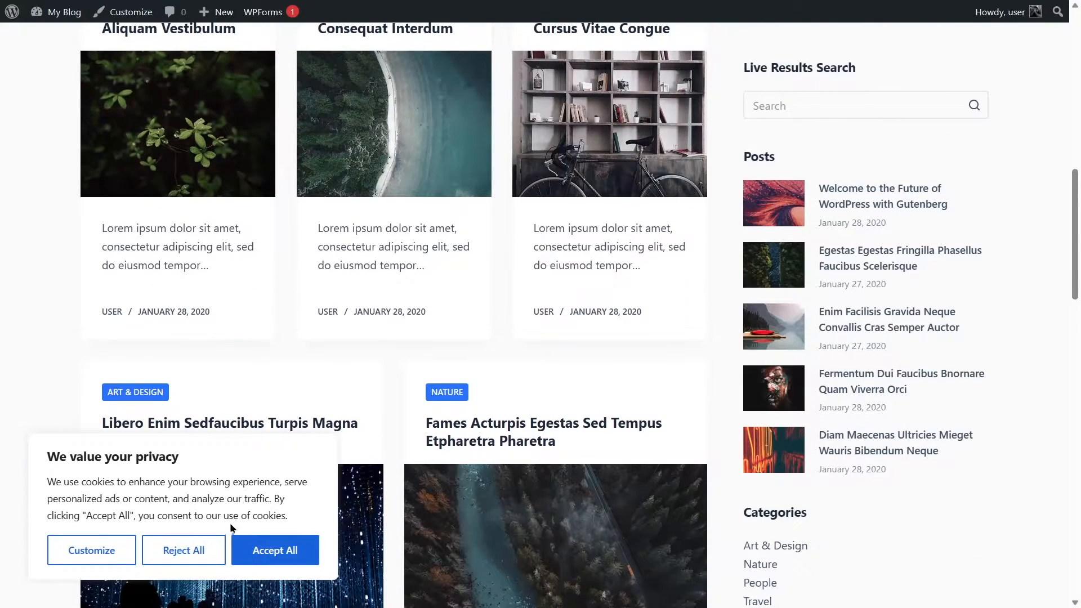
scroll(238, 509, "up", 10)
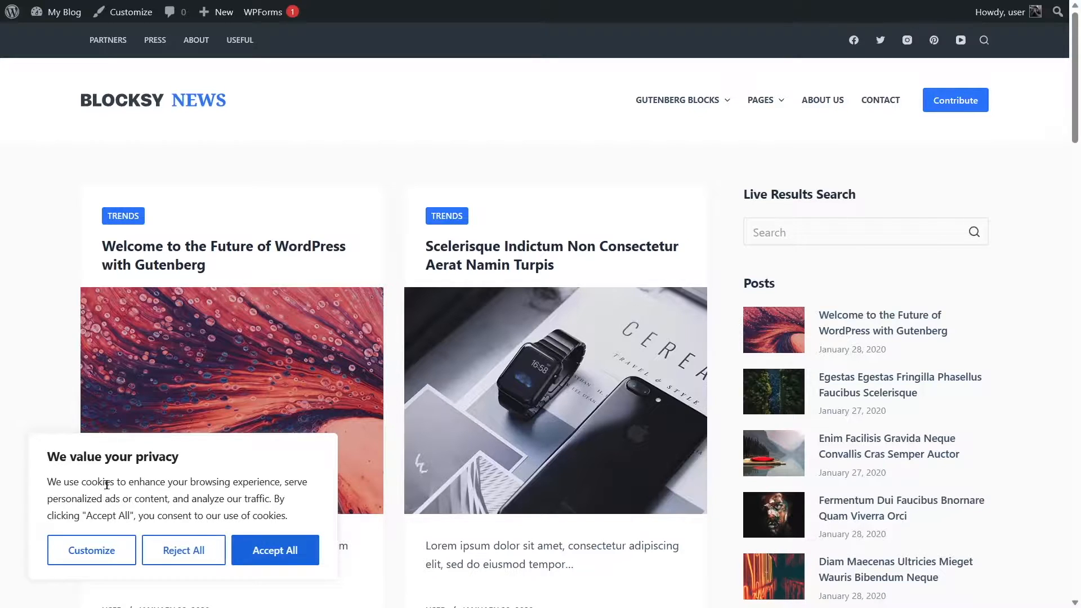
Open the consent preferences from the site's cookie banner, review the cookie categories, and close the preferences.
left_click(92, 550)
scroll(327, 184, "down", 2)
scroll(327, 183, "down", 2)
scroll(335, 277, "up", 4)
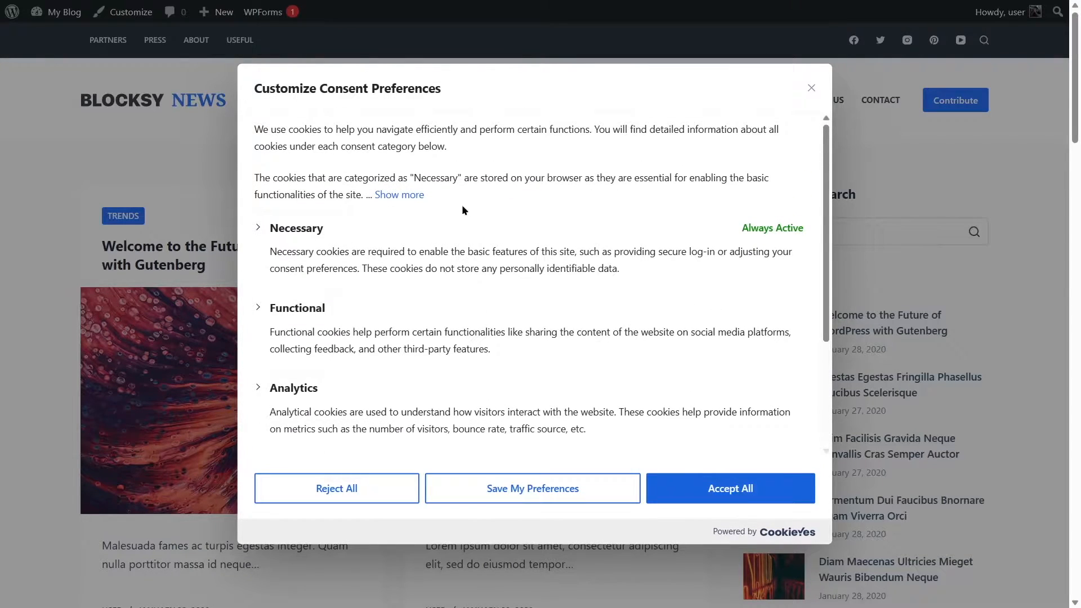
left_click(810, 90)
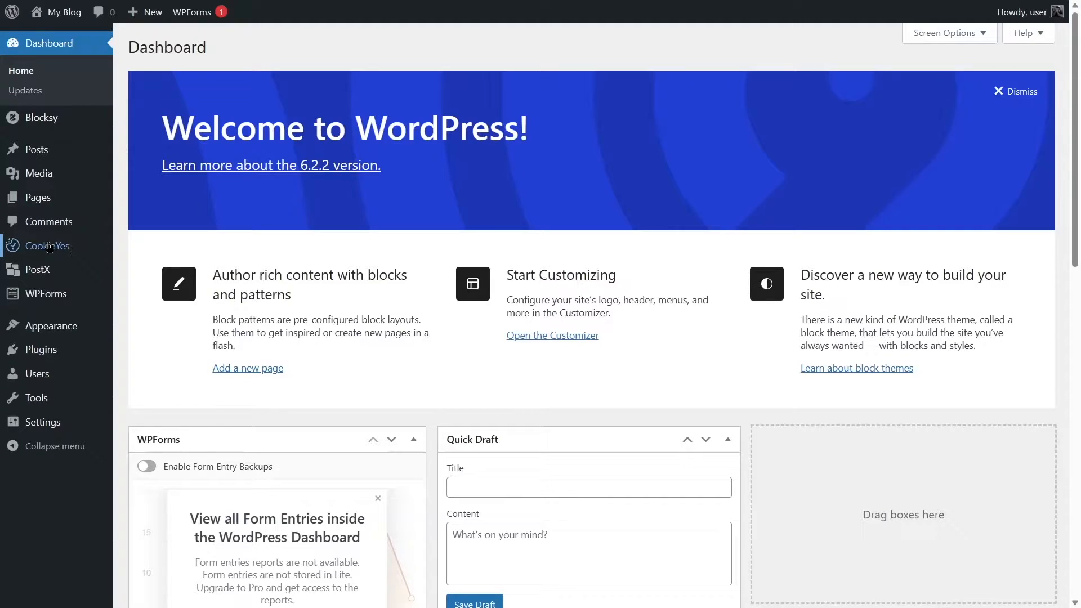
Open the CookieYes banner customization and show the advanced general settings, including the consent expiration field.
left_click(45, 248)
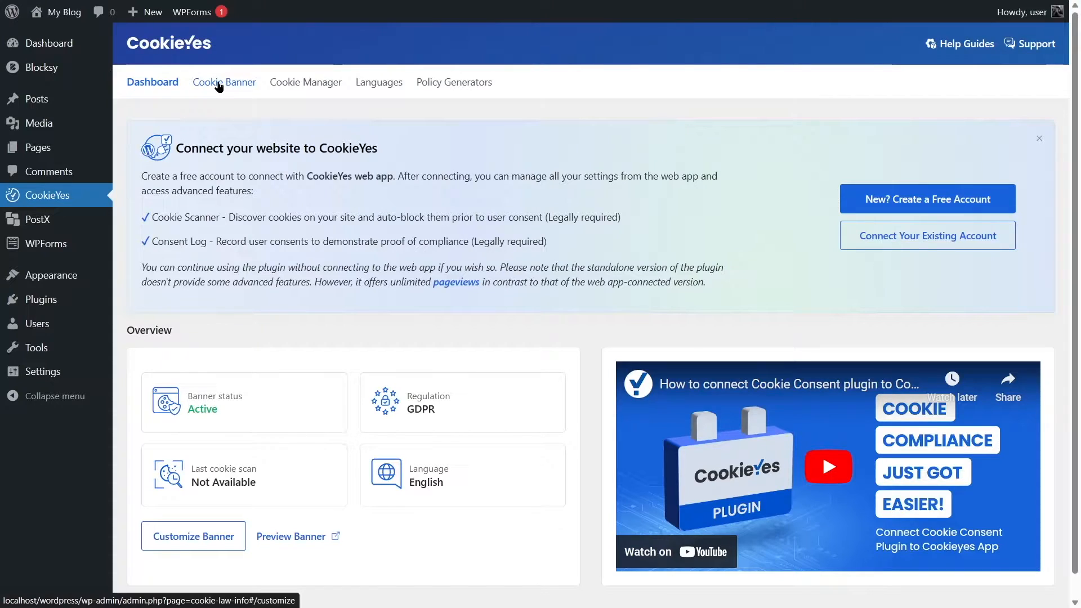
left_click(184, 540)
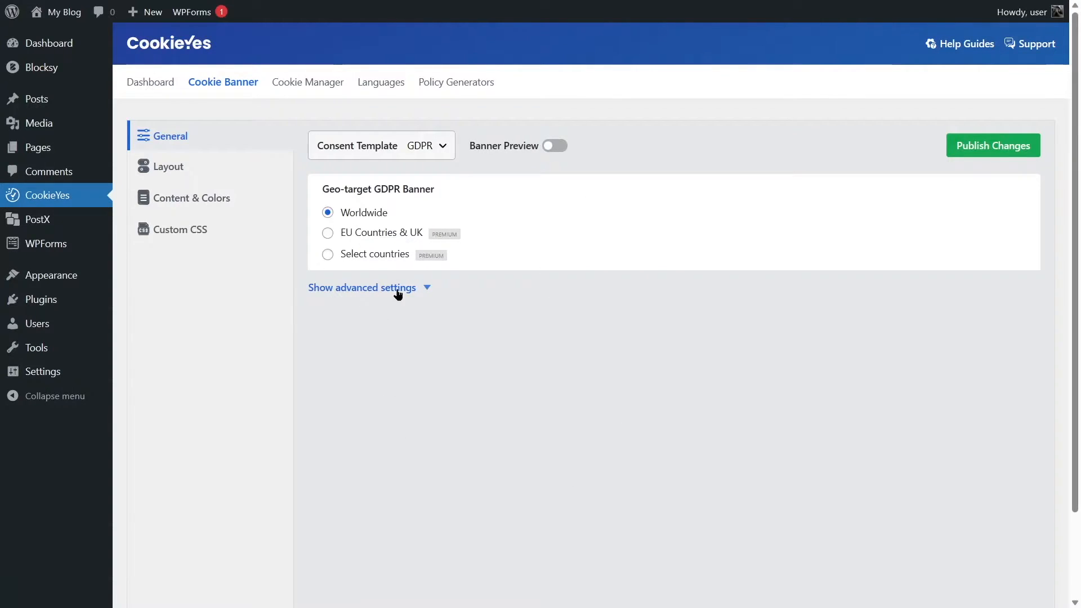
left_click(428, 288)
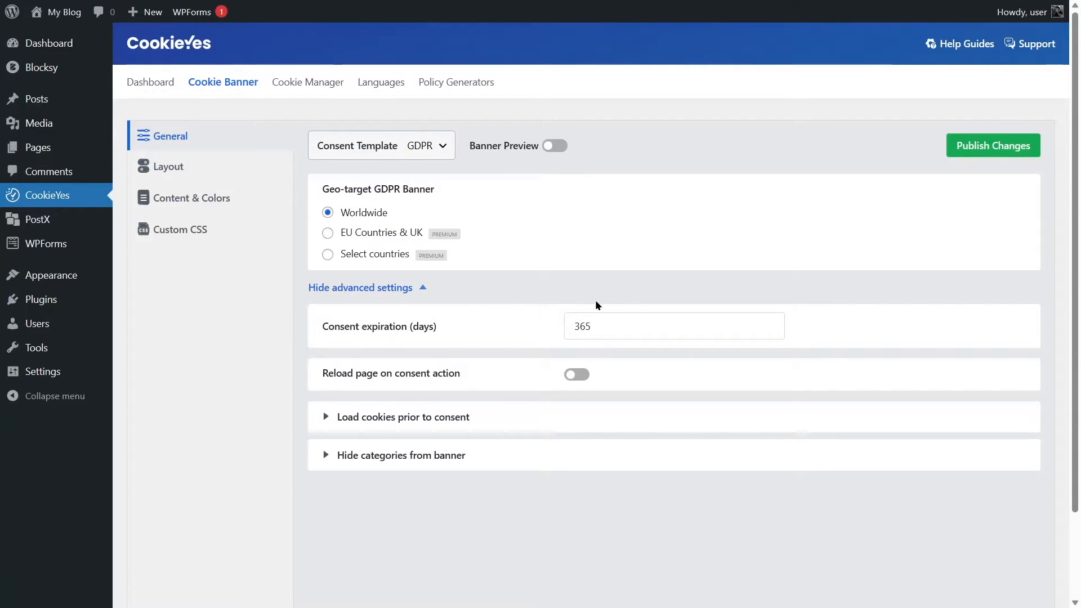
left_click(771, 330)
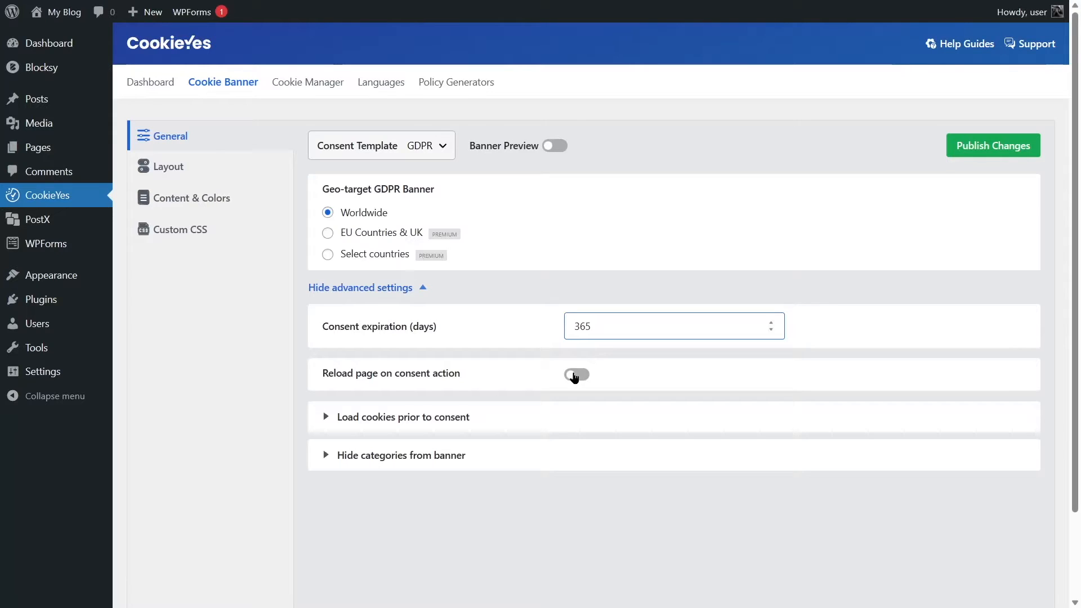
Examine the category options for loading cookies prior to consent and for hiding categories from the banner.
scroll(415, 341, "down", 2)
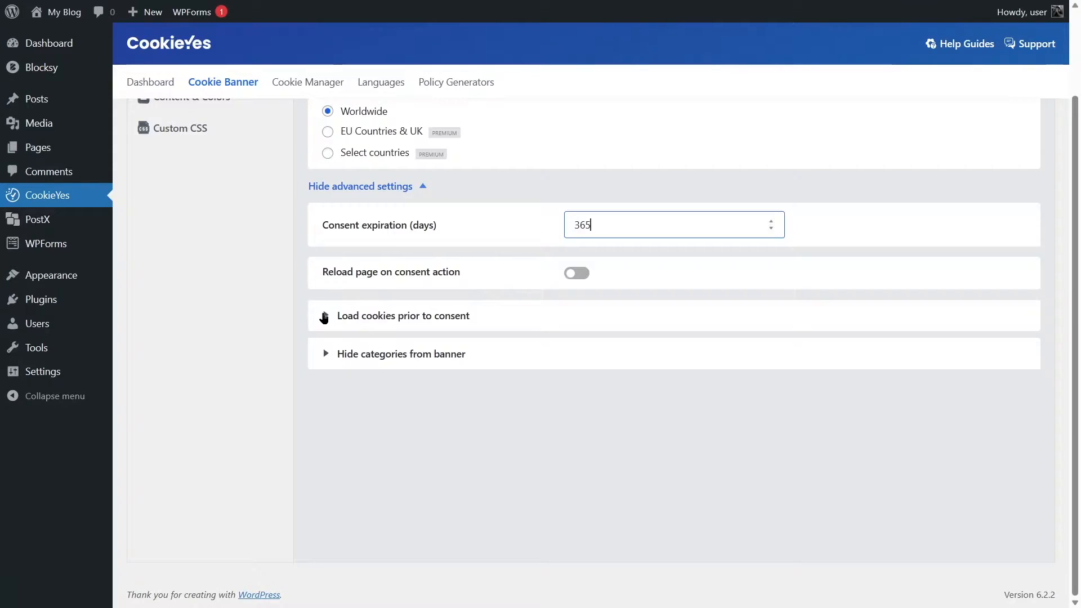
left_click(325, 316)
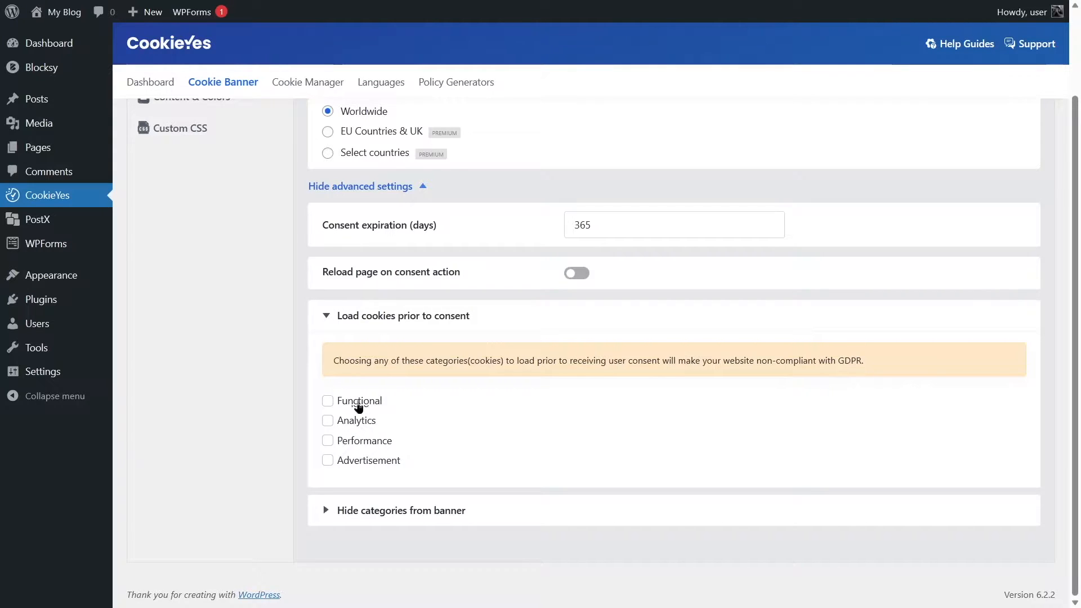
left_click(324, 316)
left_click(335, 362)
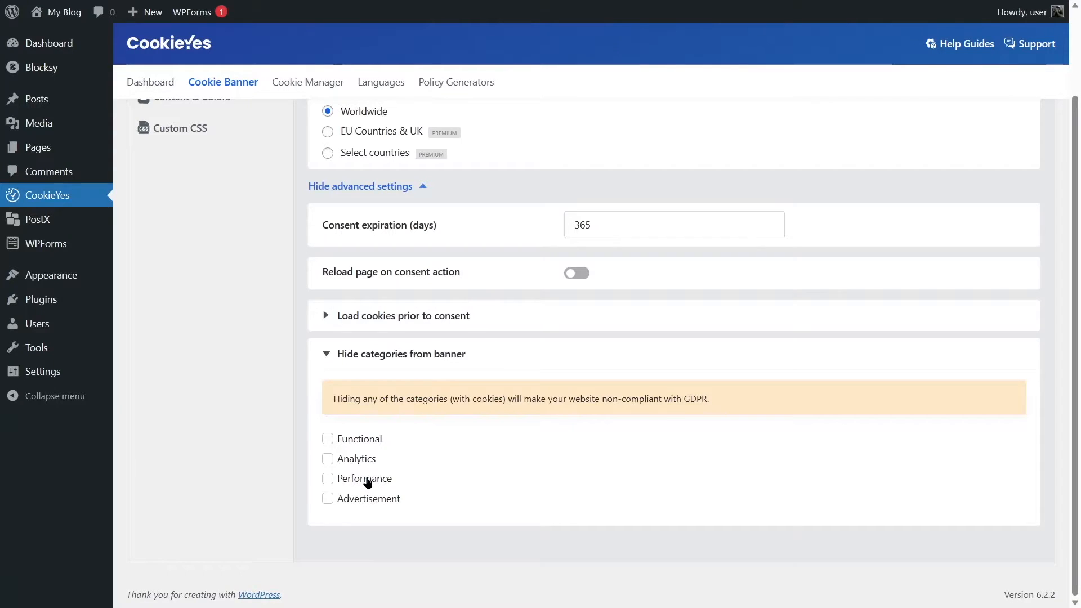
left_click(327, 357)
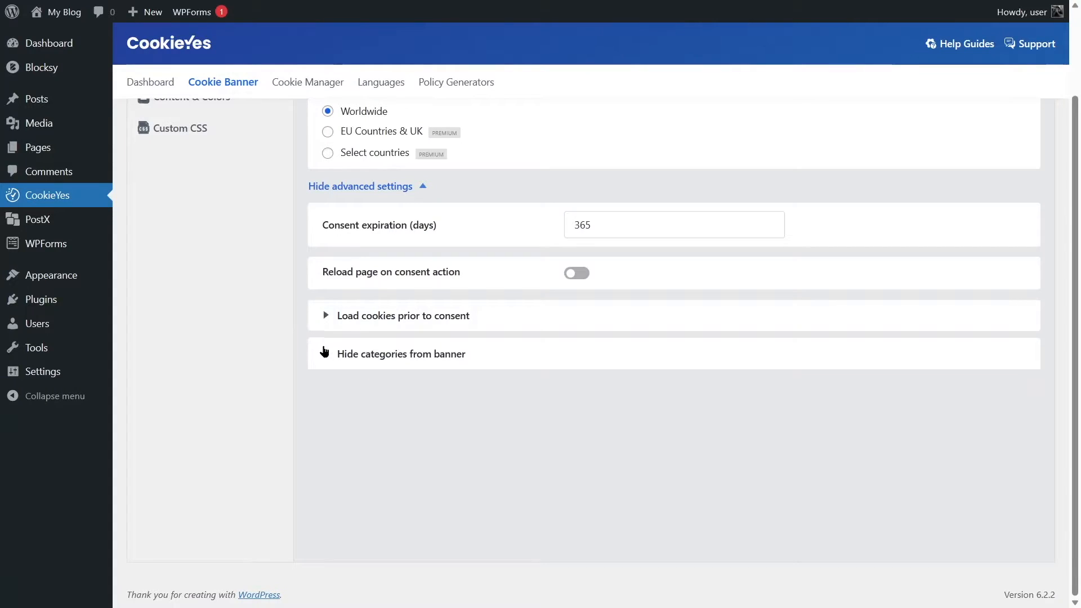
left_click(325, 353)
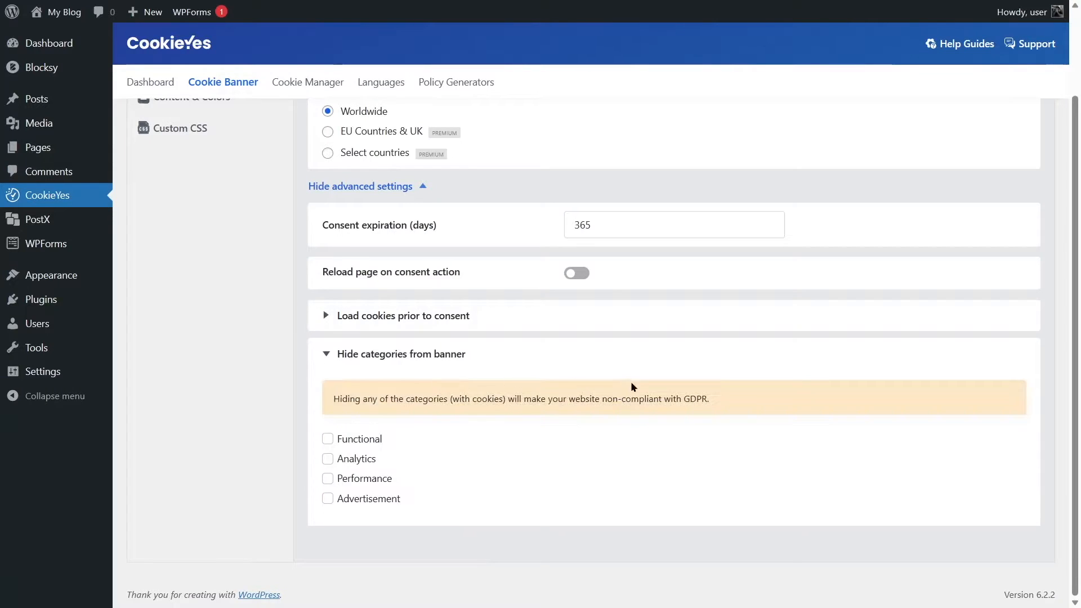
left_click(327, 355)
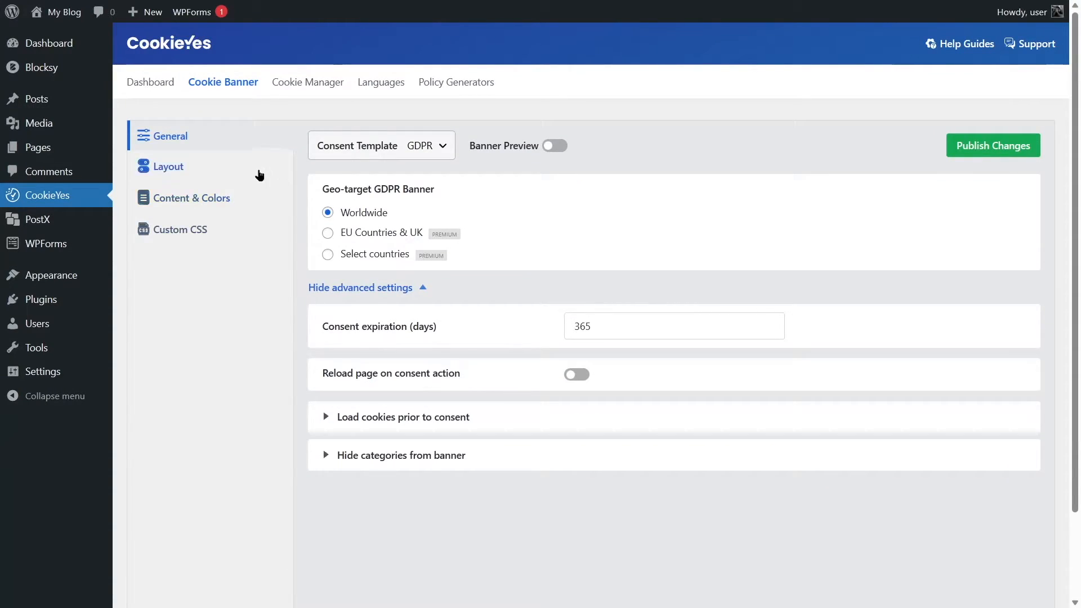
Open the cookie banner's layout settings and turn on the banner preview.
left_click(159, 168)
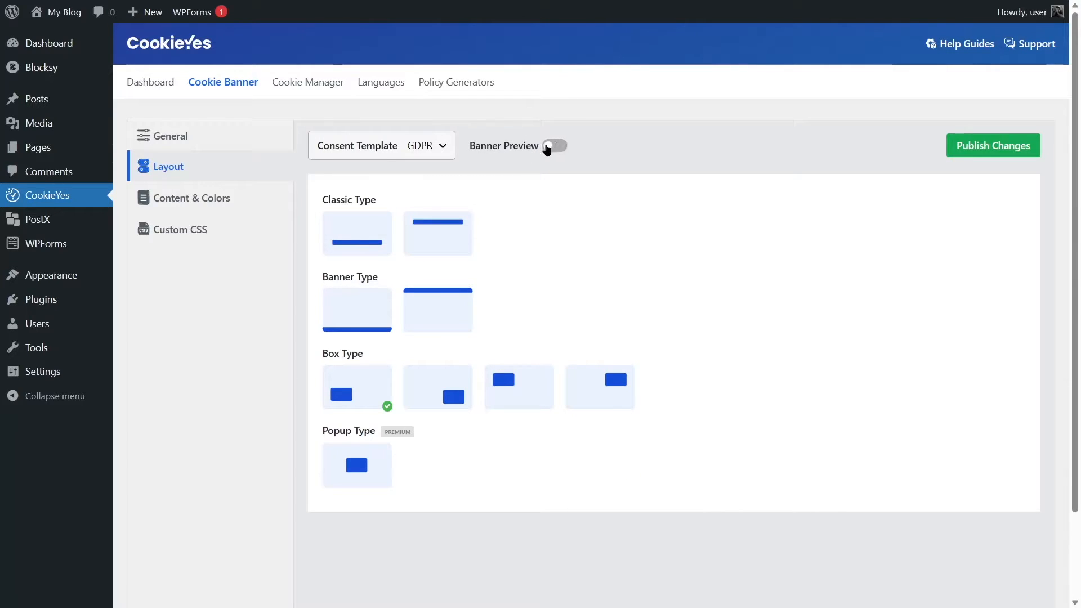
left_click(552, 148)
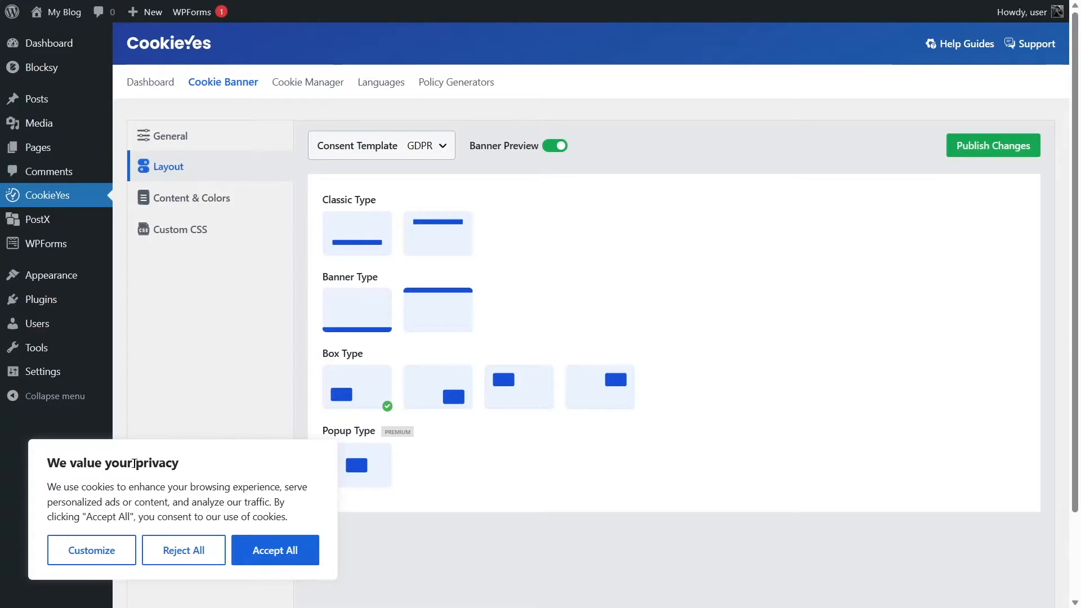
Preview the Classic and Banner layouts in their bottom and top positions, and return to the bottom-left Box layout.
left_click(357, 233)
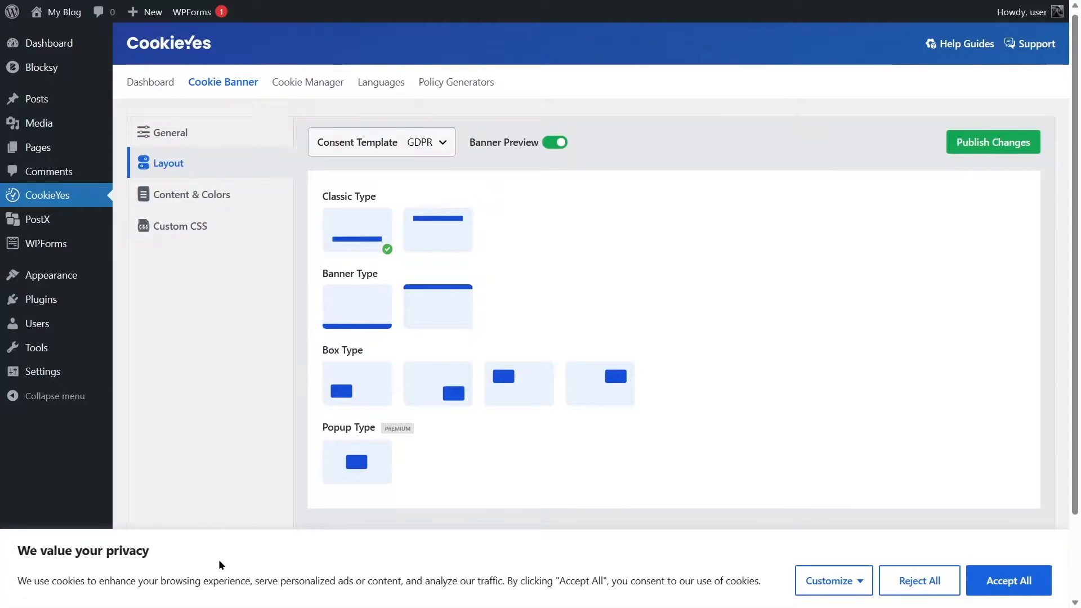
left_click(456, 235)
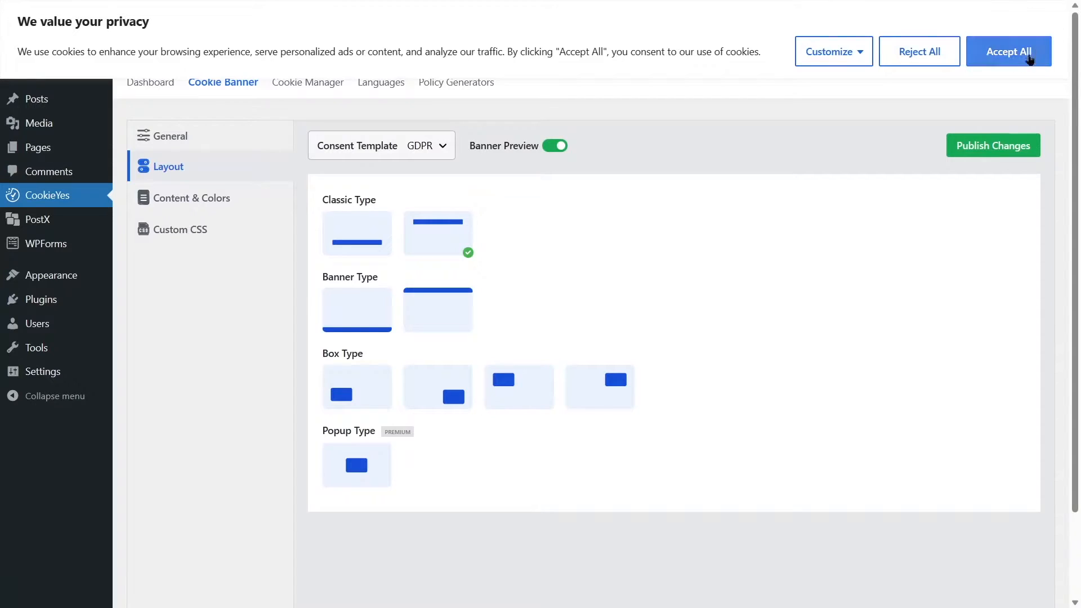
left_click(356, 309)
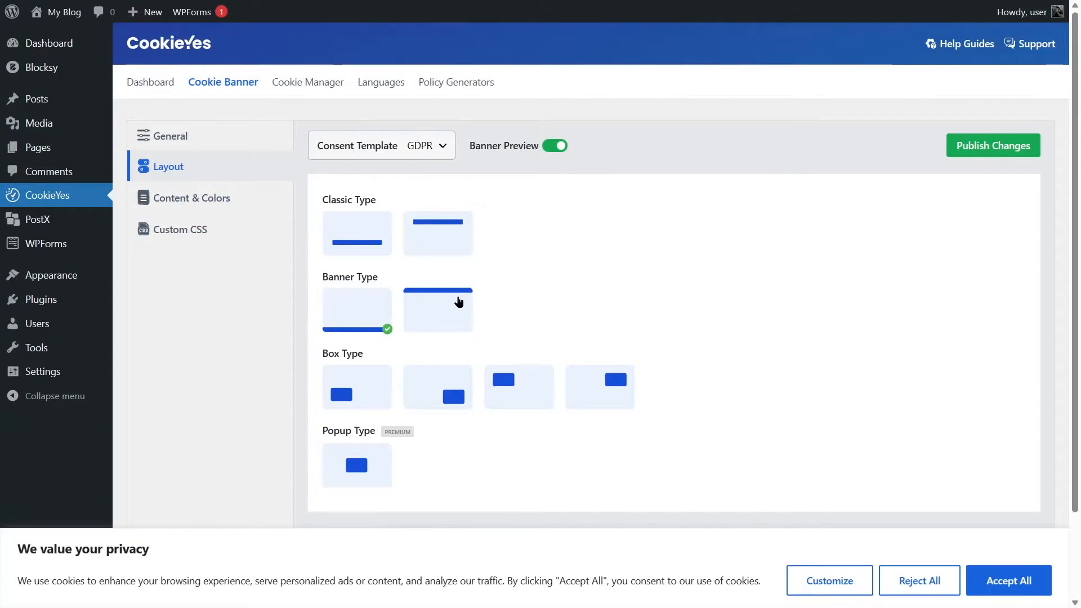
left_click(459, 301)
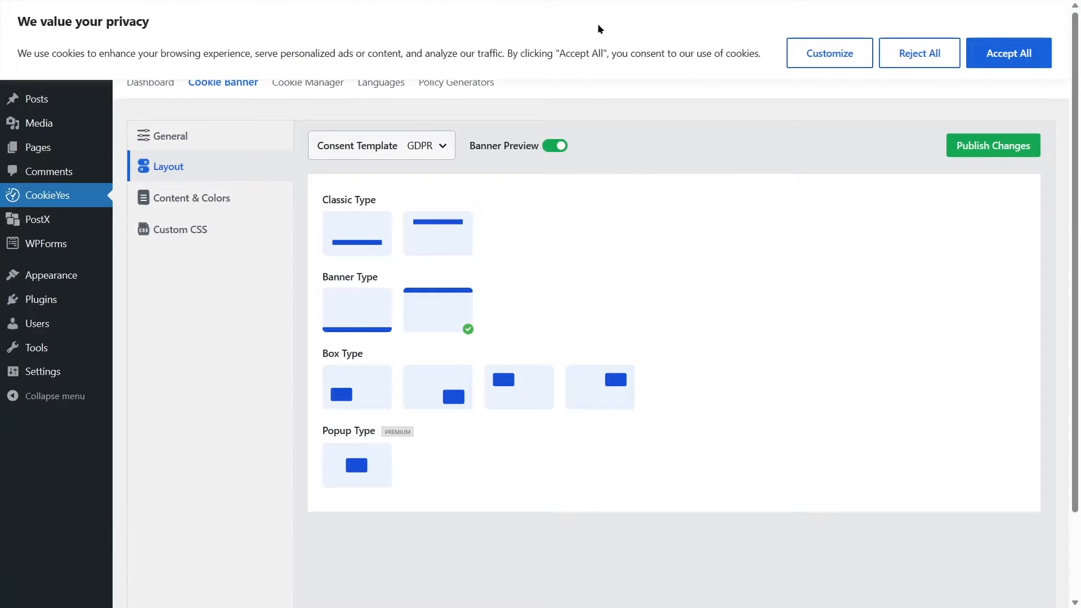
left_click(362, 304)
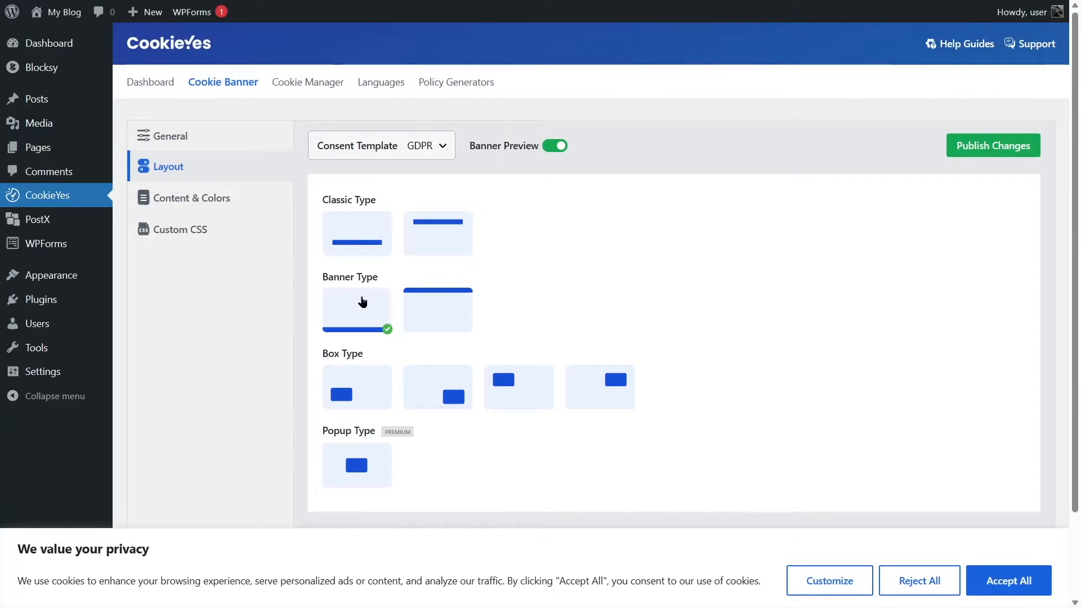
left_click(366, 379)
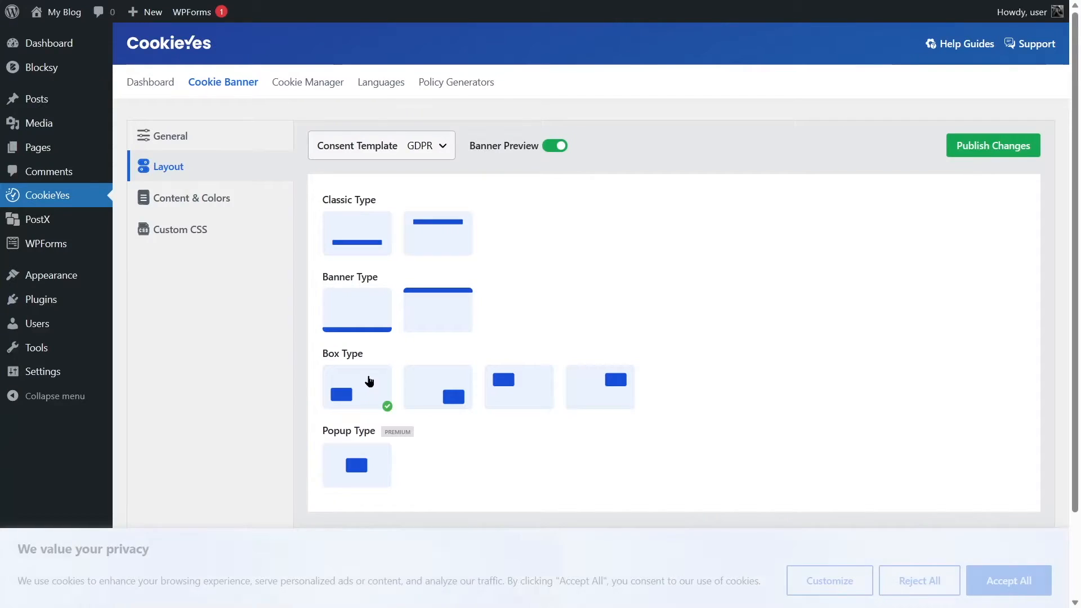
Preview the Box layout in its other three corners and the bottom Banner layout, and return to the bottom-left Box layout.
left_click(439, 399)
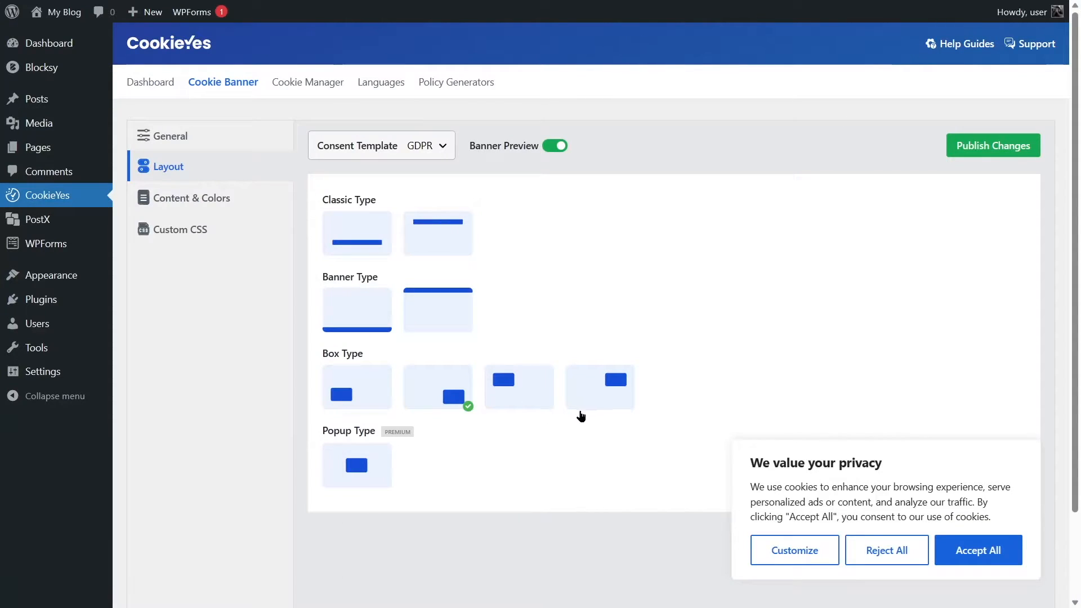
left_click(512, 382)
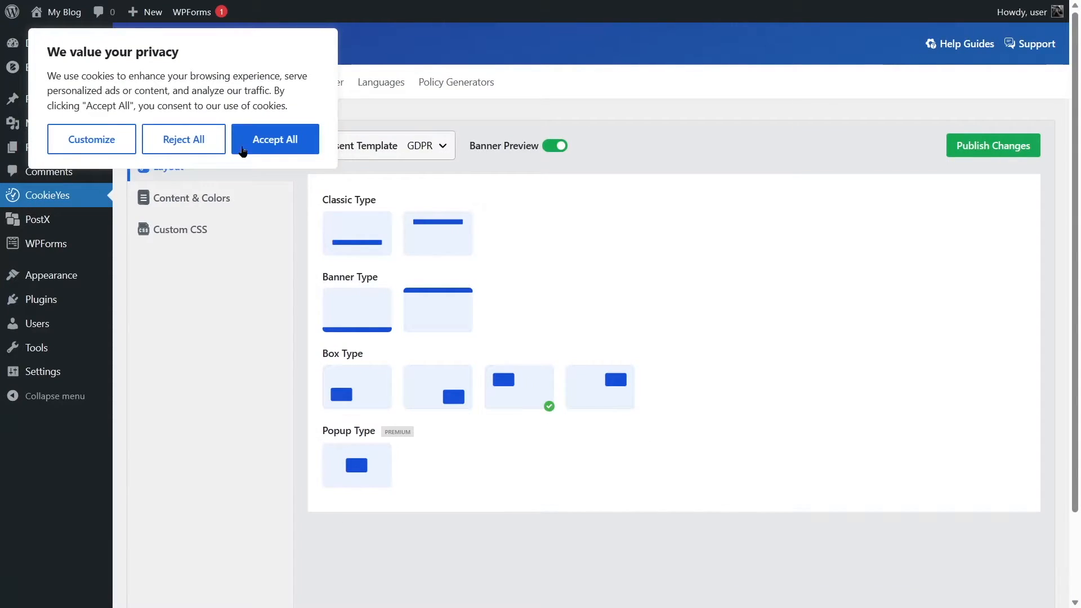
left_click(591, 372)
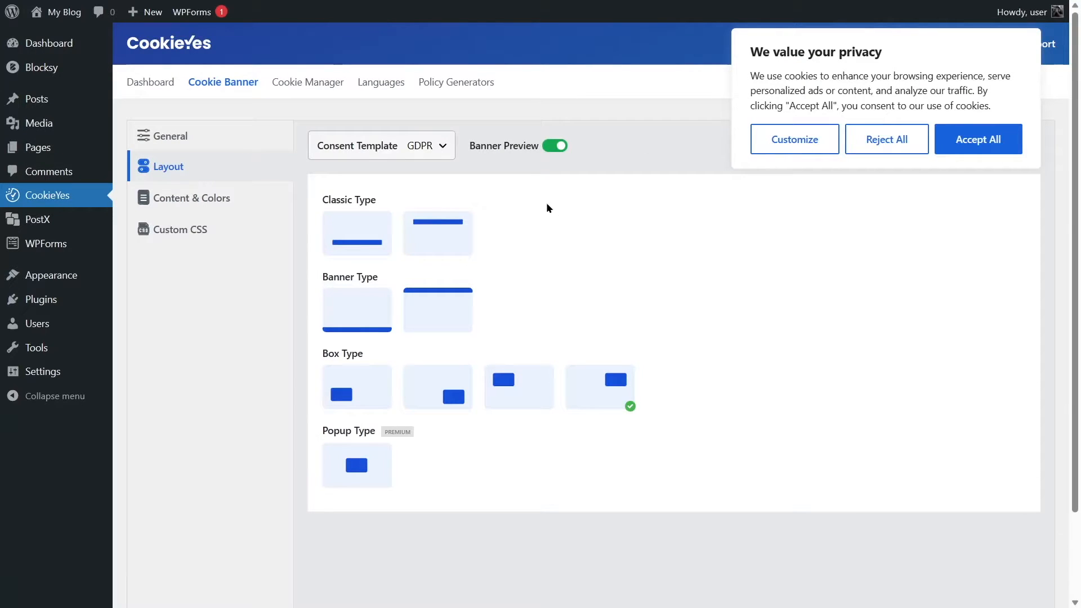
left_click(366, 331)
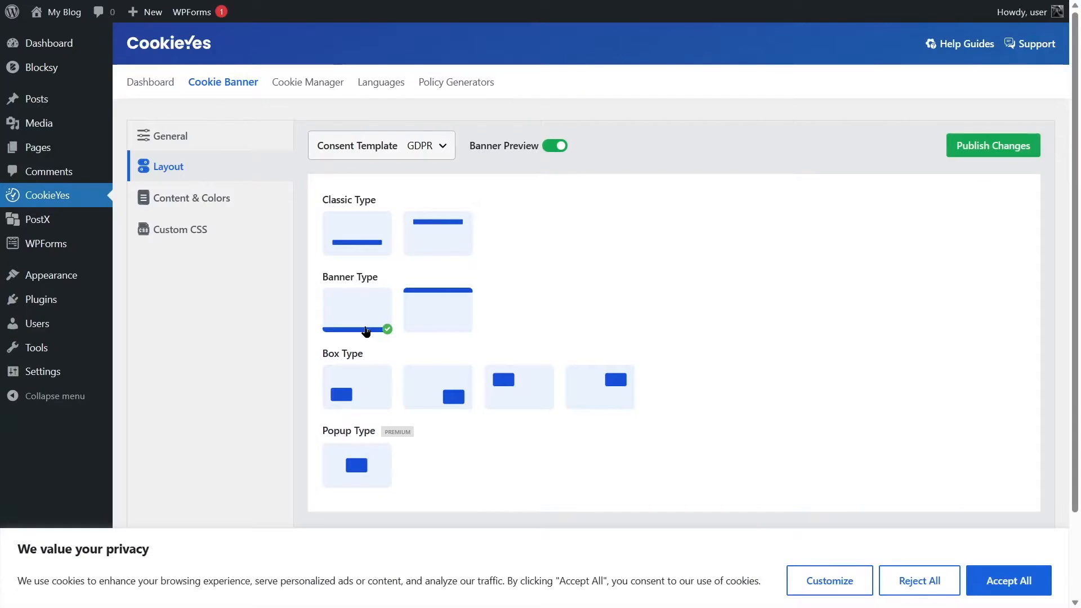
left_click(358, 382)
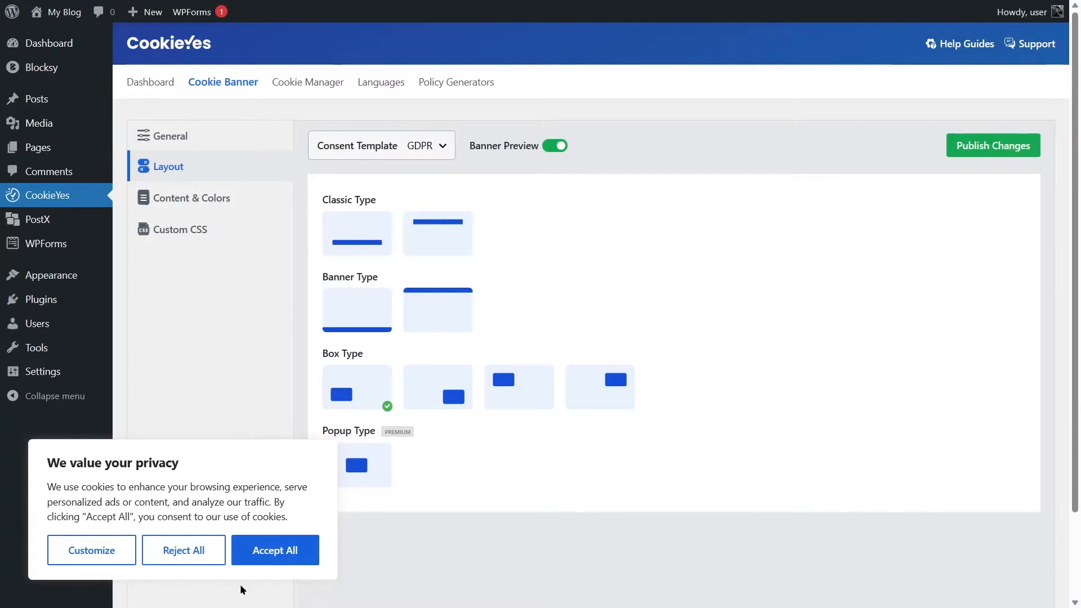
Try to select the premium Popup layout and dismiss the upgrade offer.
scroll(378, 449, "down", 2)
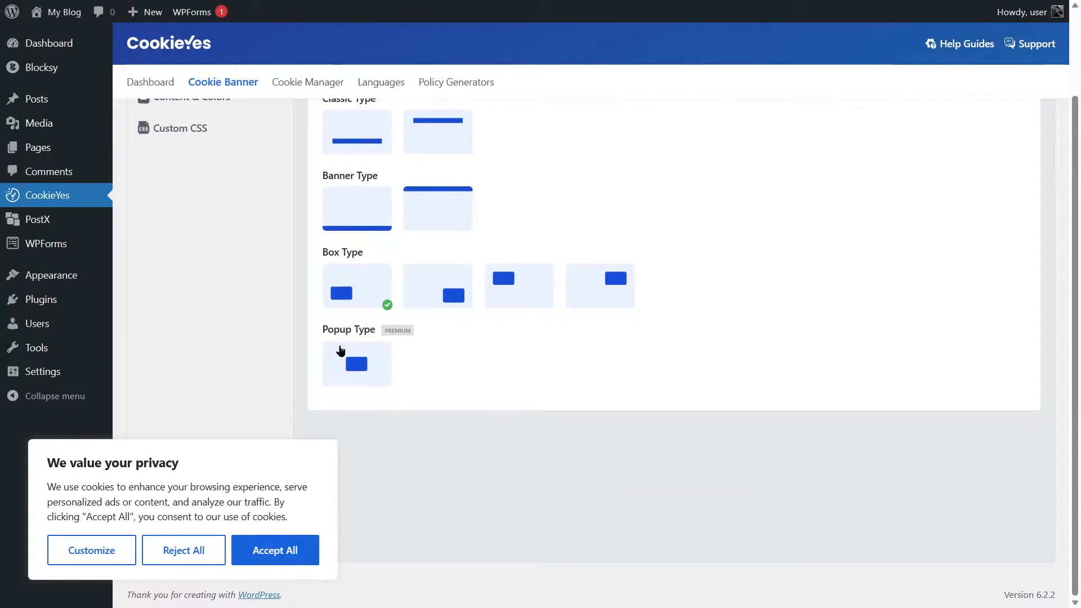
left_click(361, 349)
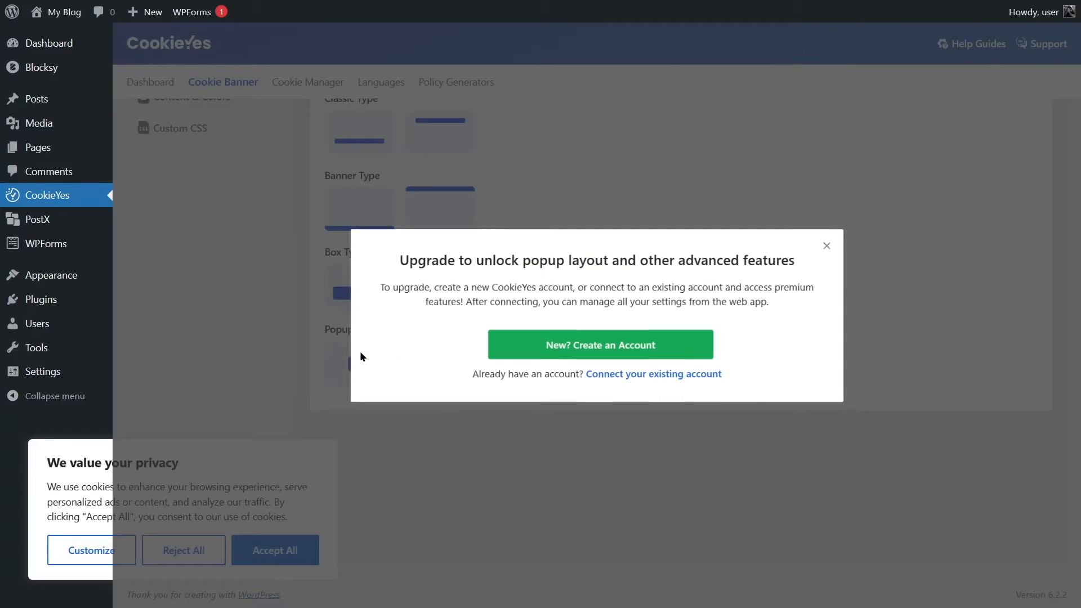
left_click(826, 245)
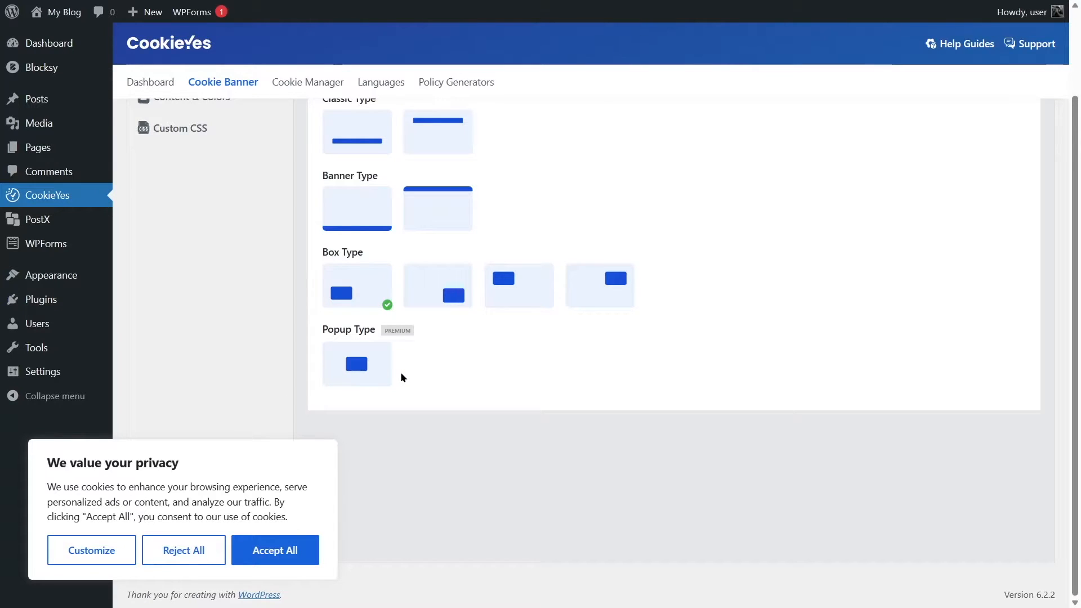
Apply the bottom Classic layout to the banner and open its content and color settings.
scroll(427, 383, "up", 2)
left_click(360, 237)
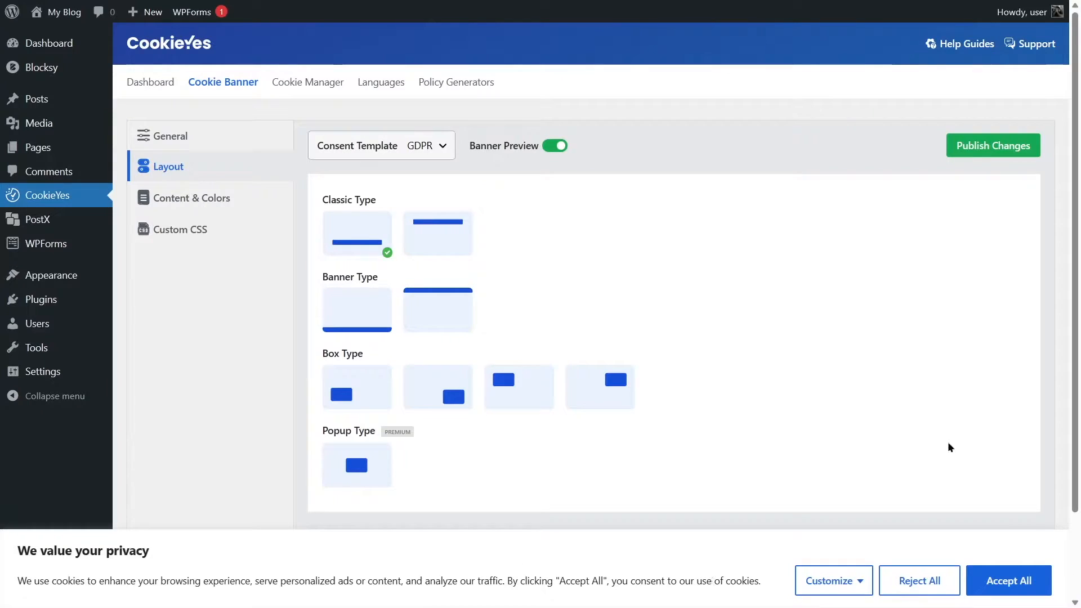
left_click(161, 206)
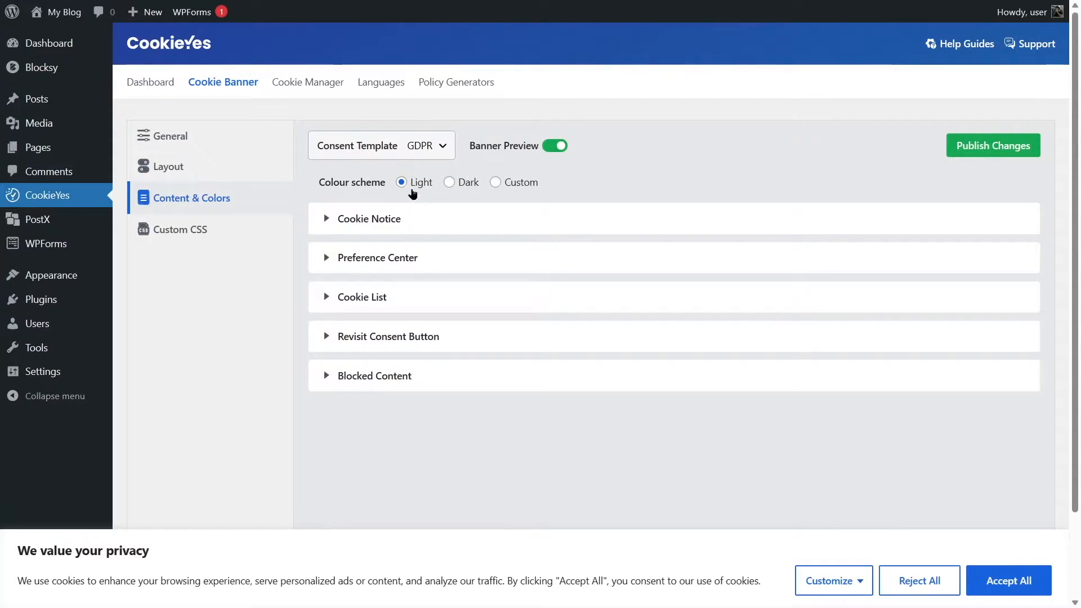
Preview the Dark and Custom colour schemes on the banner and switch back to Light.
left_click(450, 183)
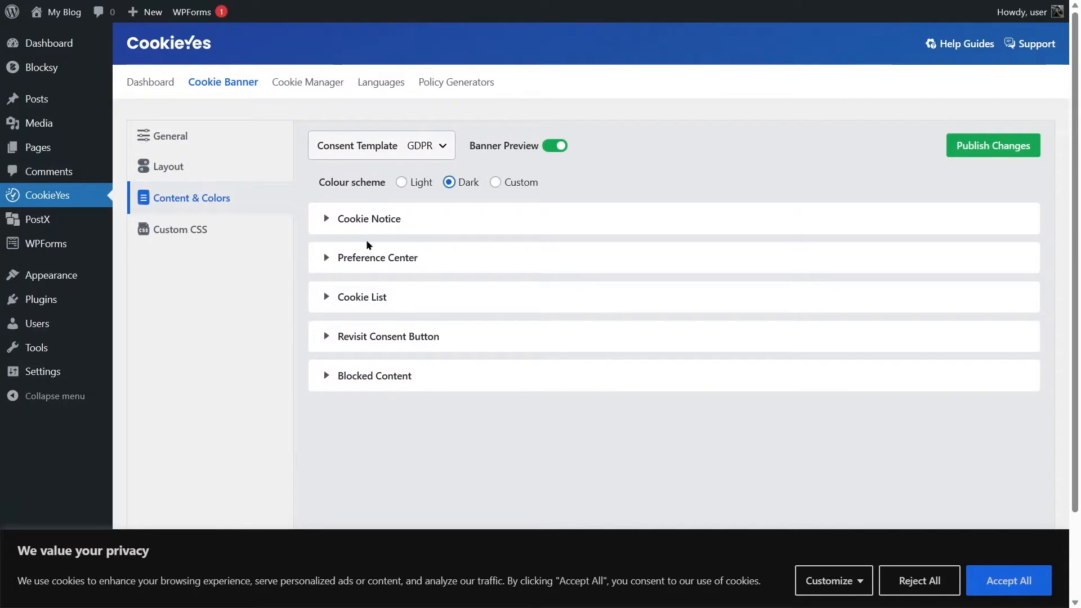
left_click(400, 182)
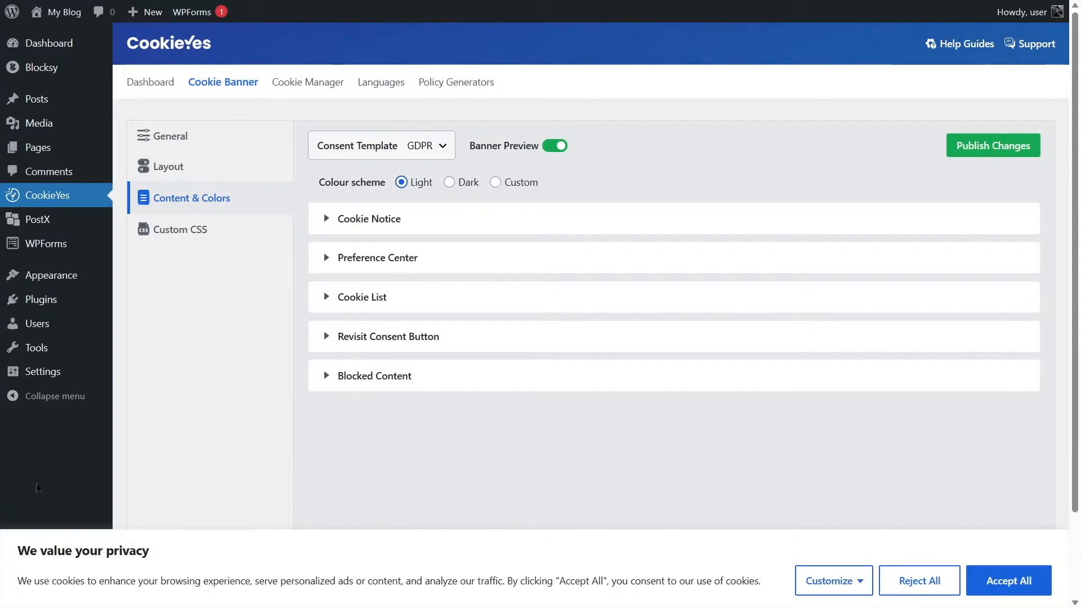
left_click(495, 181)
left_click(401, 182)
Expand the Cookie Notice settings and examine the title, message text and colour fields.
left_click(331, 225)
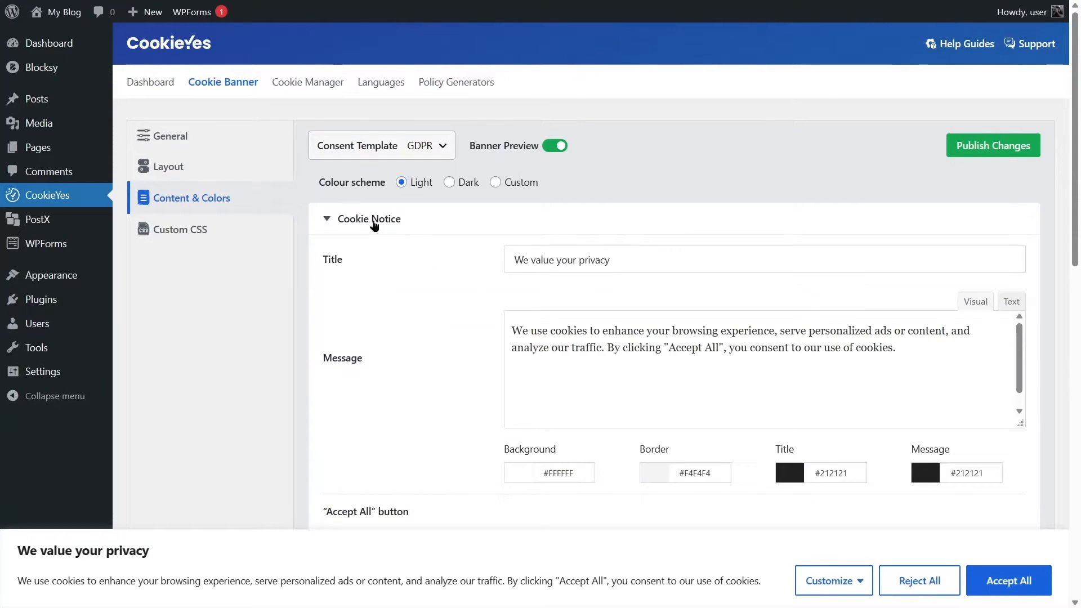
left_click_drag(645, 258, 598, 260)
left_click(608, 404)
left_click(555, 357)
left_click_drag(524, 332, 901, 365)
left_click(889, 369)
scroll(639, 290, "down", 2)
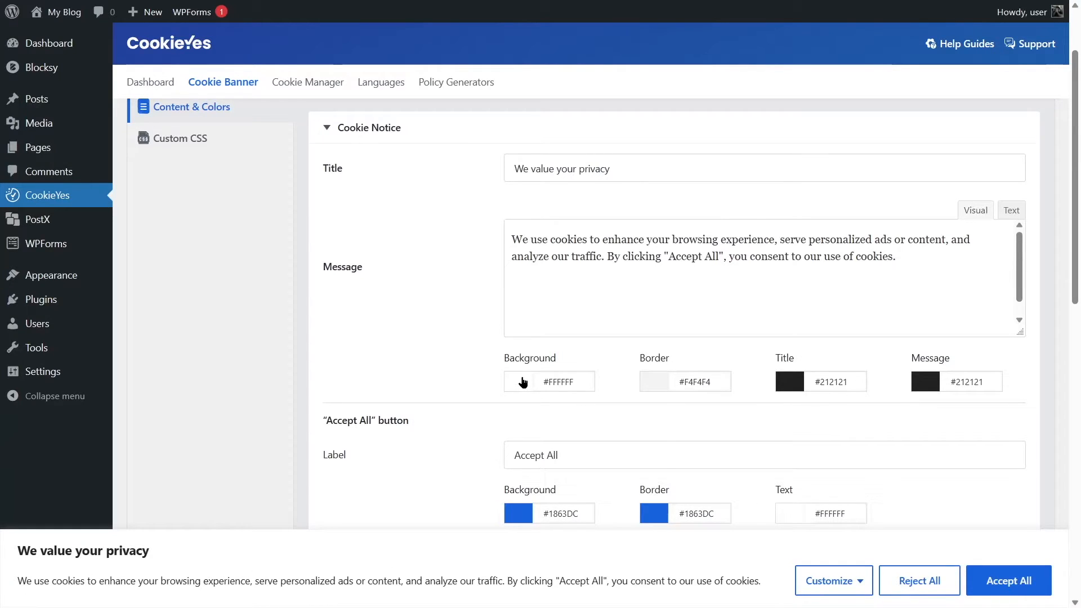
Try a #B90101 notice background with #FFFFFF message and title text, and restore the Light colour scheme.
left_click(523, 382)
left_click(658, 419)
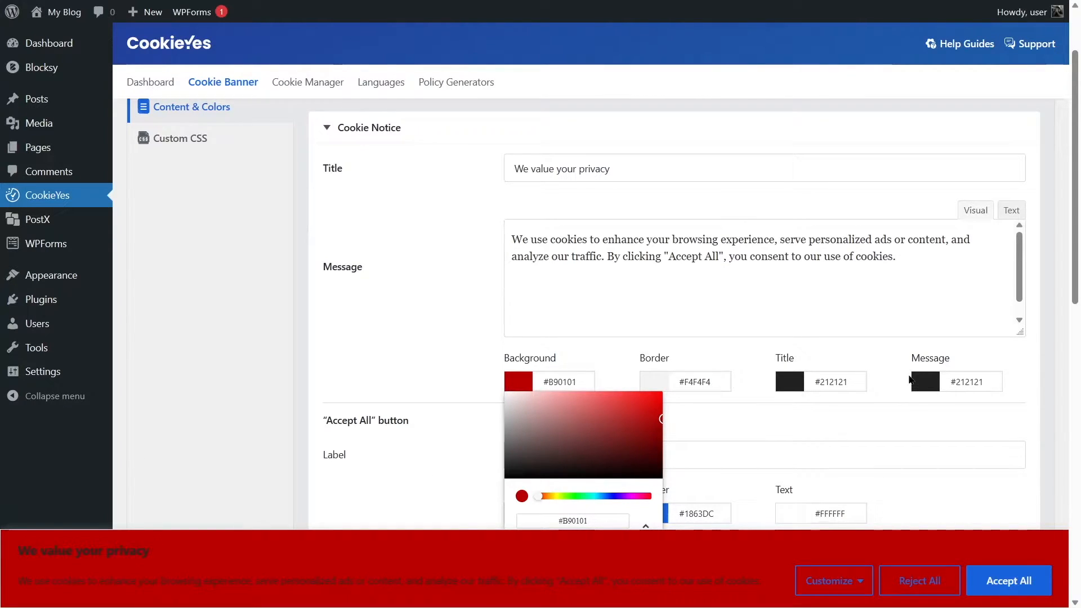
left_click(913, 381)
left_click_drag(934, 472, 858, 374)
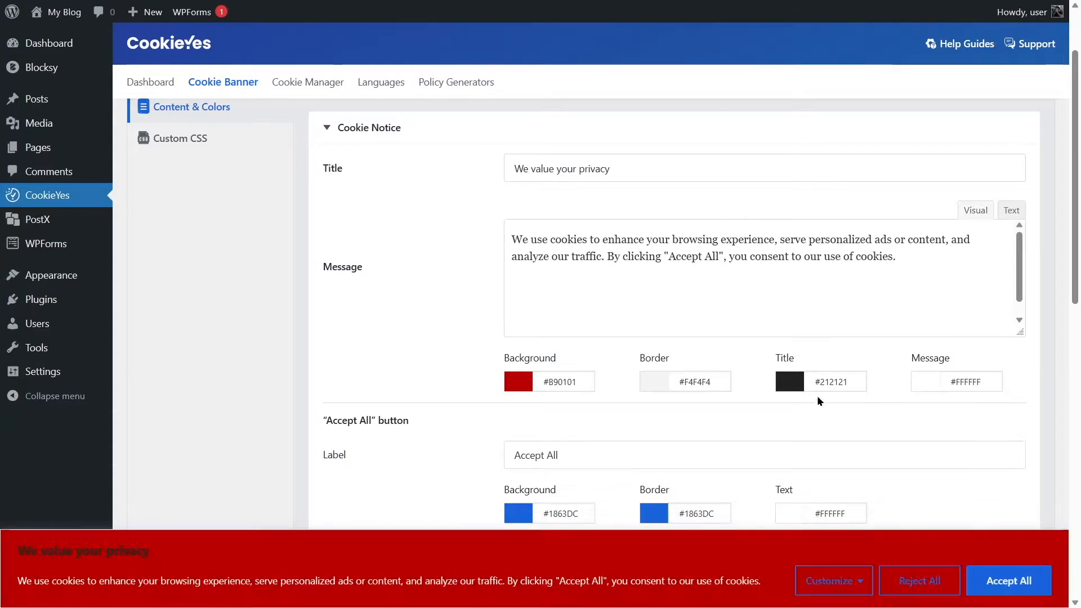
left_click(782, 381)
left_click_drag(811, 450, 715, 383)
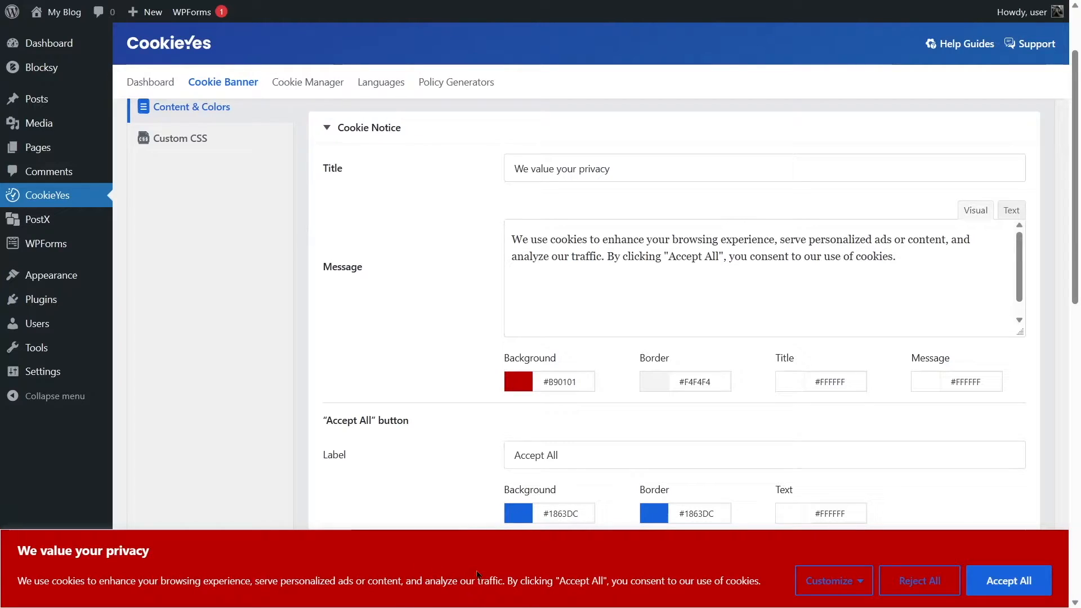
scroll(493, 487, "up", 2)
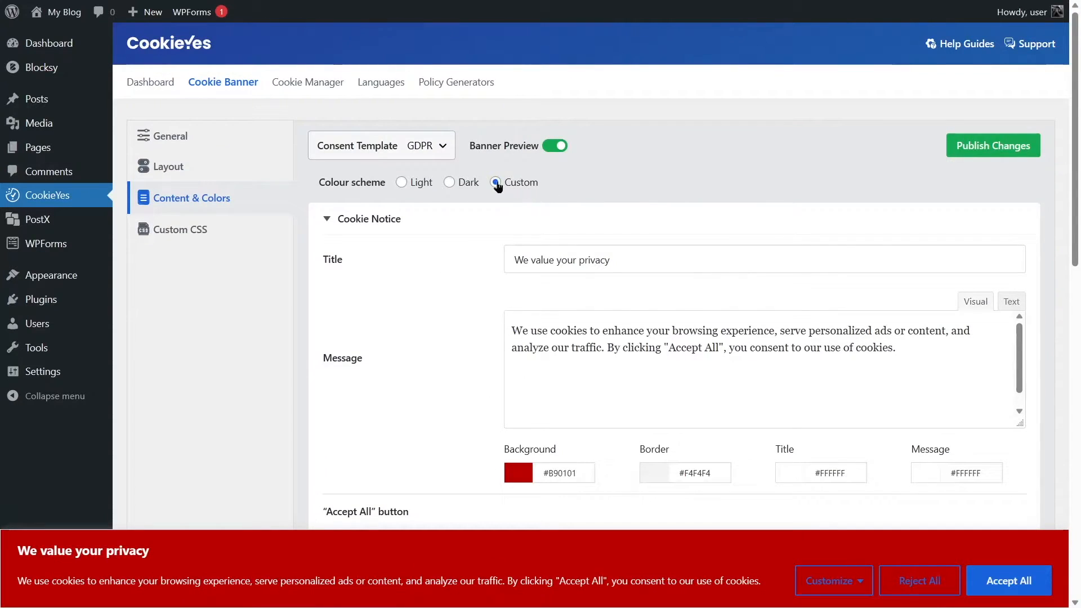
left_click(421, 187)
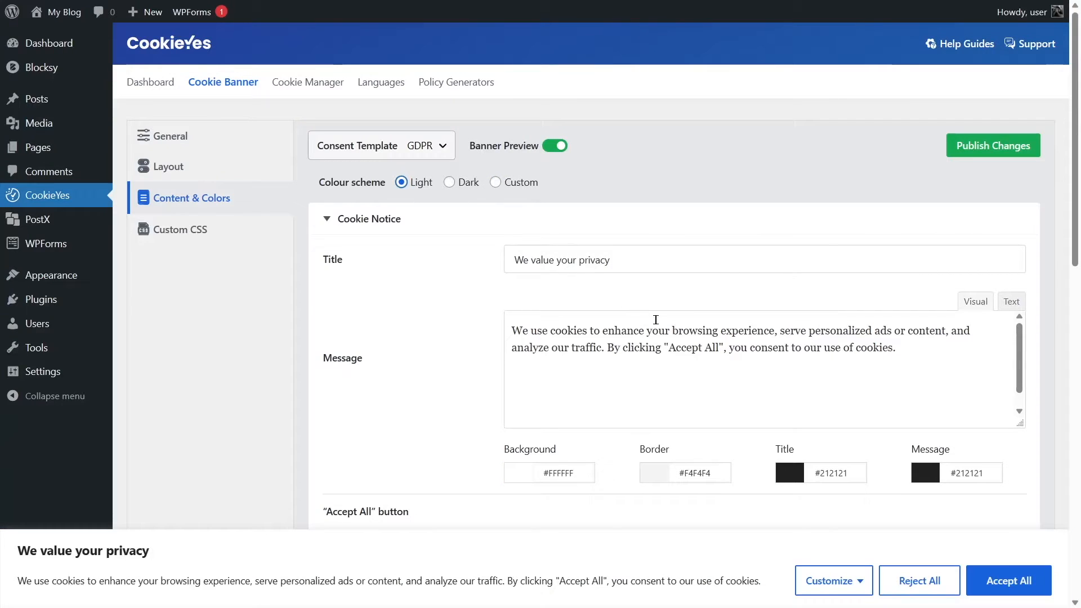
Shorten the accept button's label to "Accept" and restore it to "Accept All".
scroll(566, 328, "down", 5)
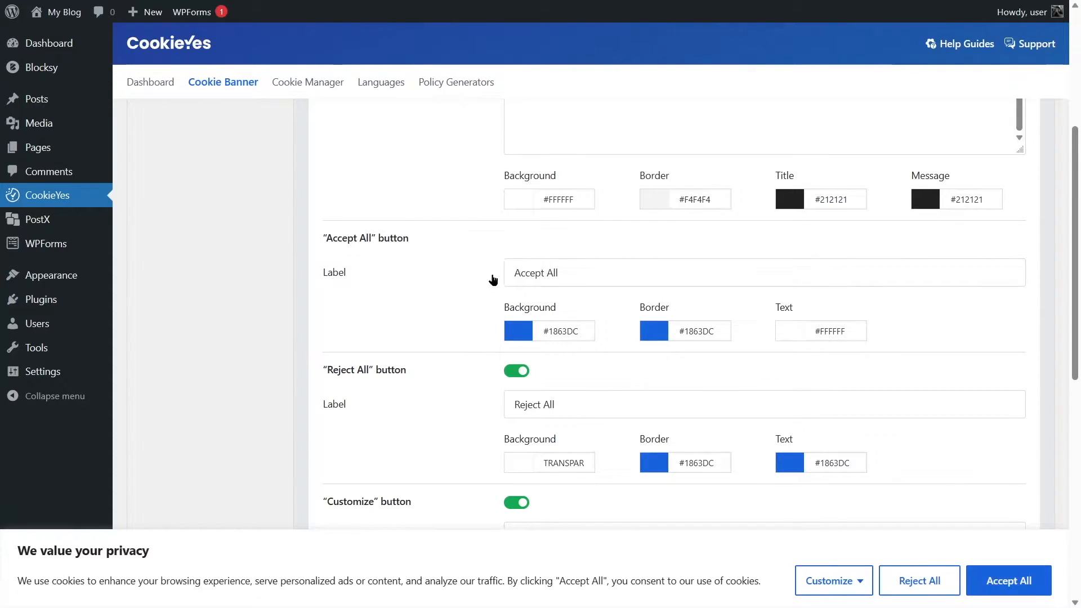
double_click(580, 273)
key("BackSpace")
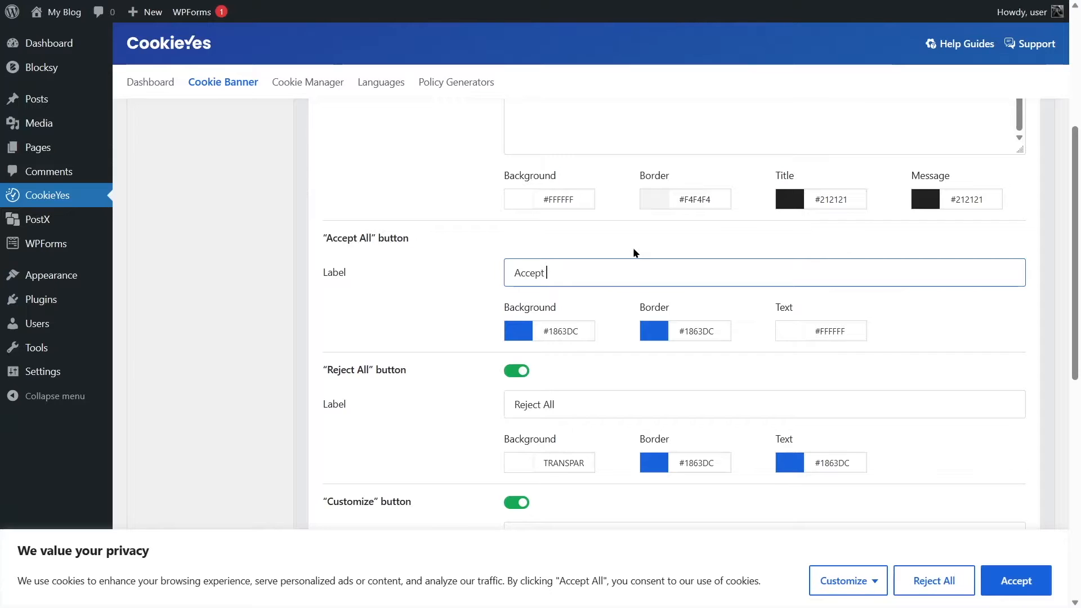
type("A")
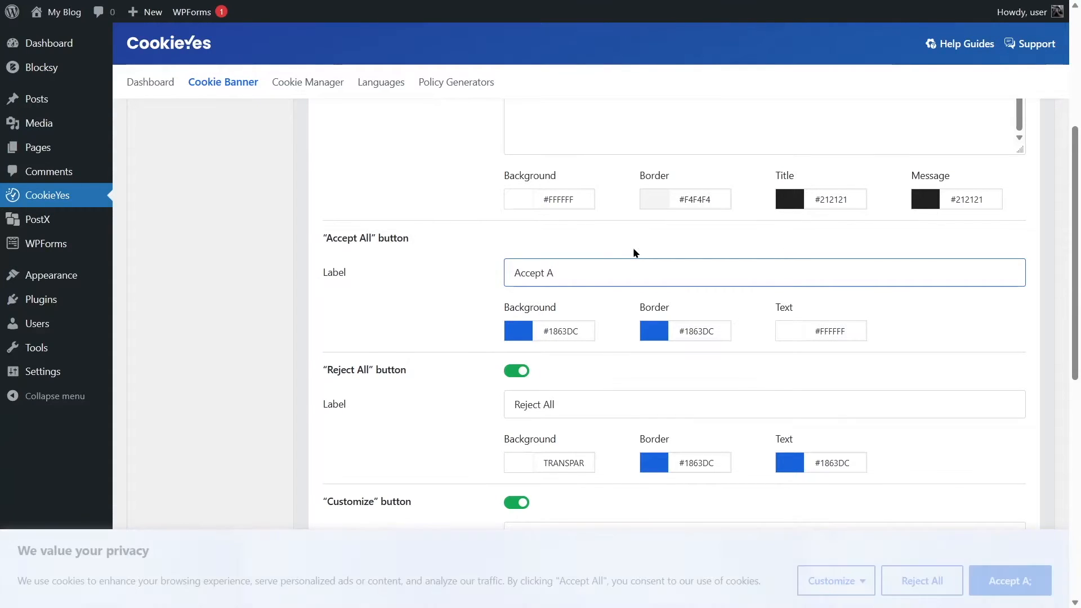
type("ll")
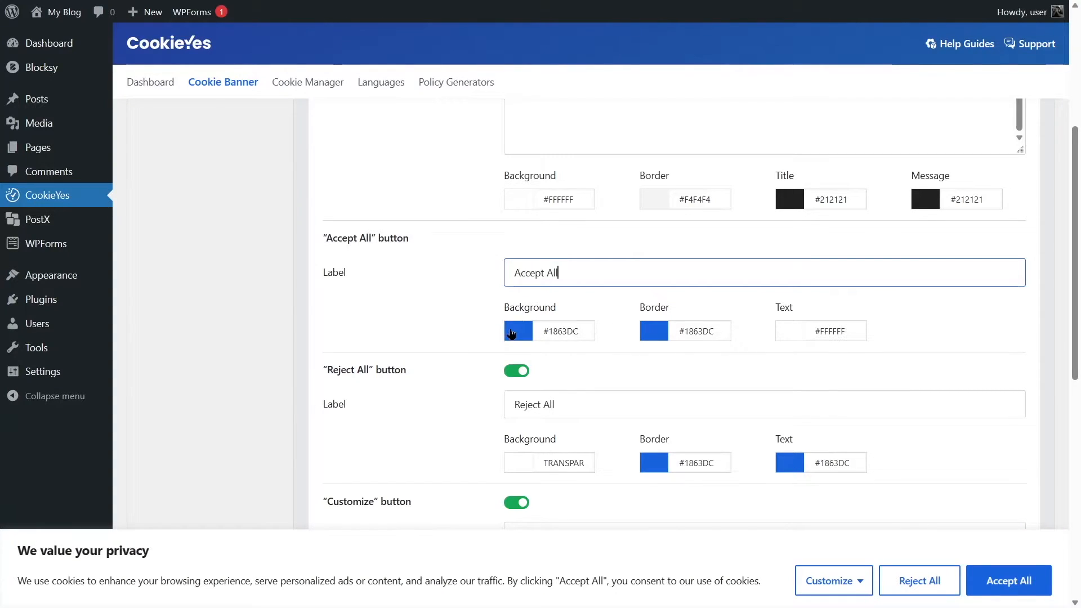
Turn on the Cookie Policy link to preview it in the banner, and turn it off again.
scroll(317, 196, "down", 3)
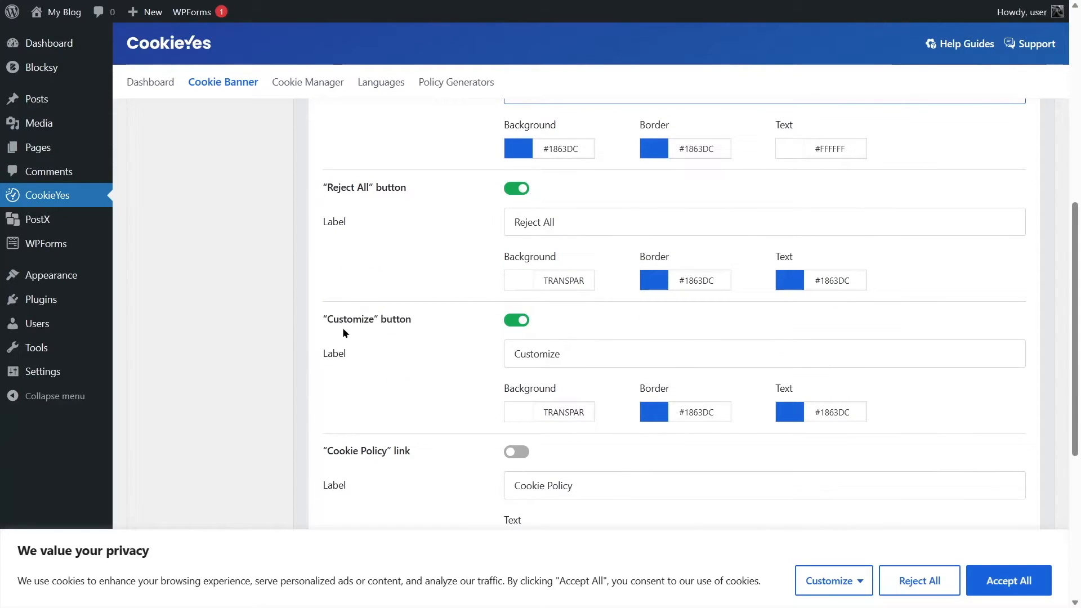
scroll(646, 337, "down", 3)
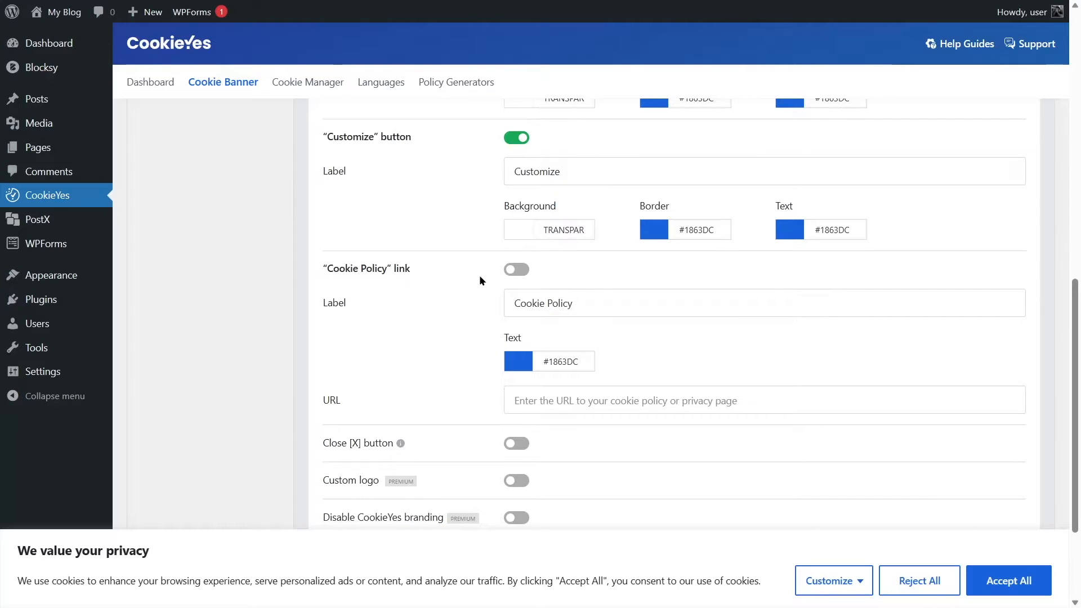
left_click(516, 269)
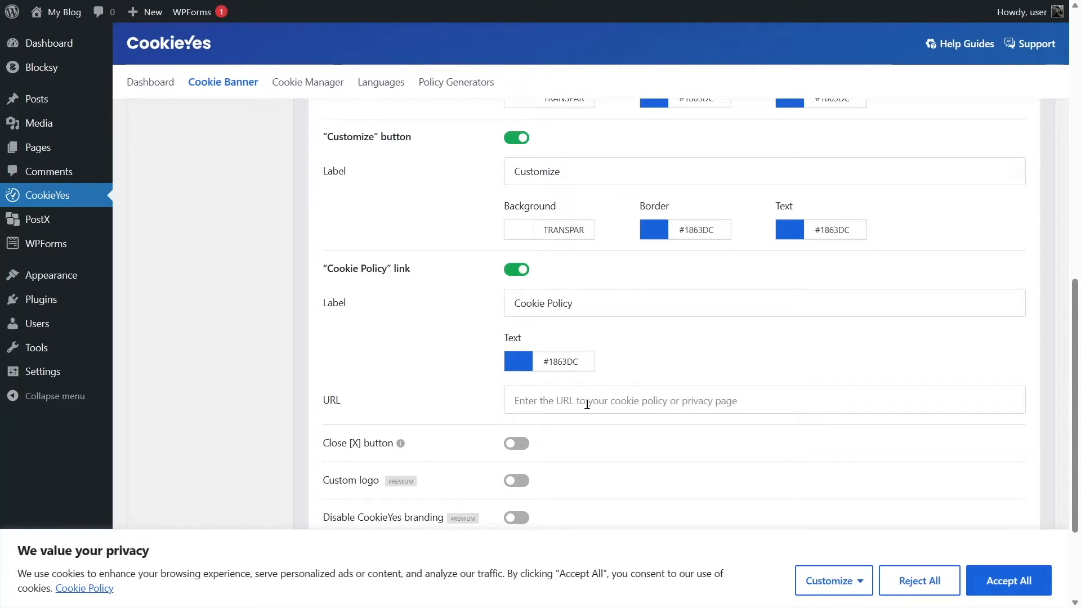
left_click(518, 268)
scroll(321, 325, "up", 5)
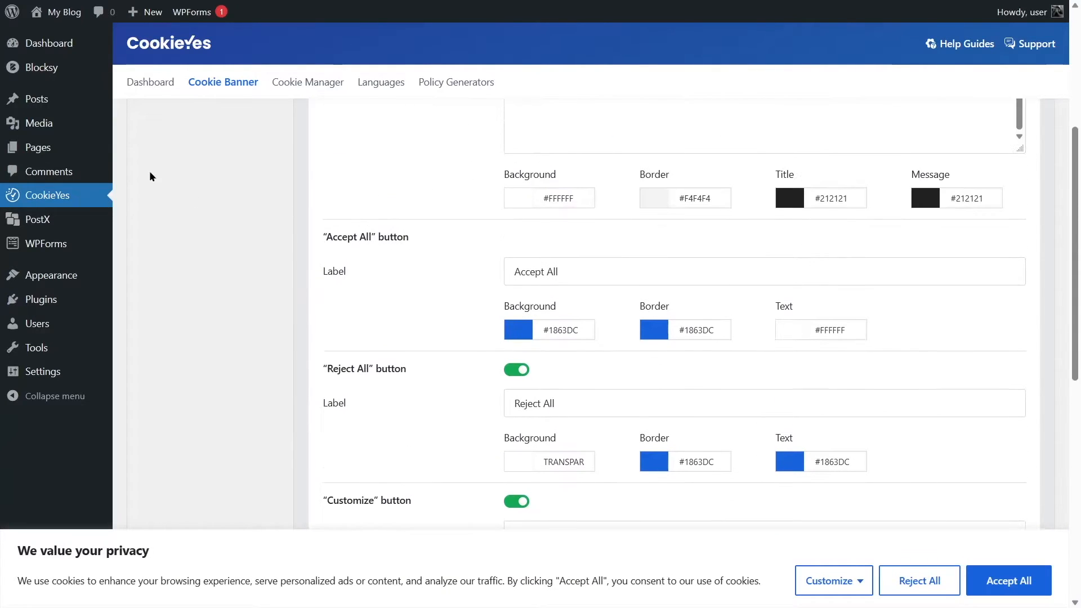
Find the published Privacy Policy page in the site's page list and view it on the live site.
left_click(20, 151)
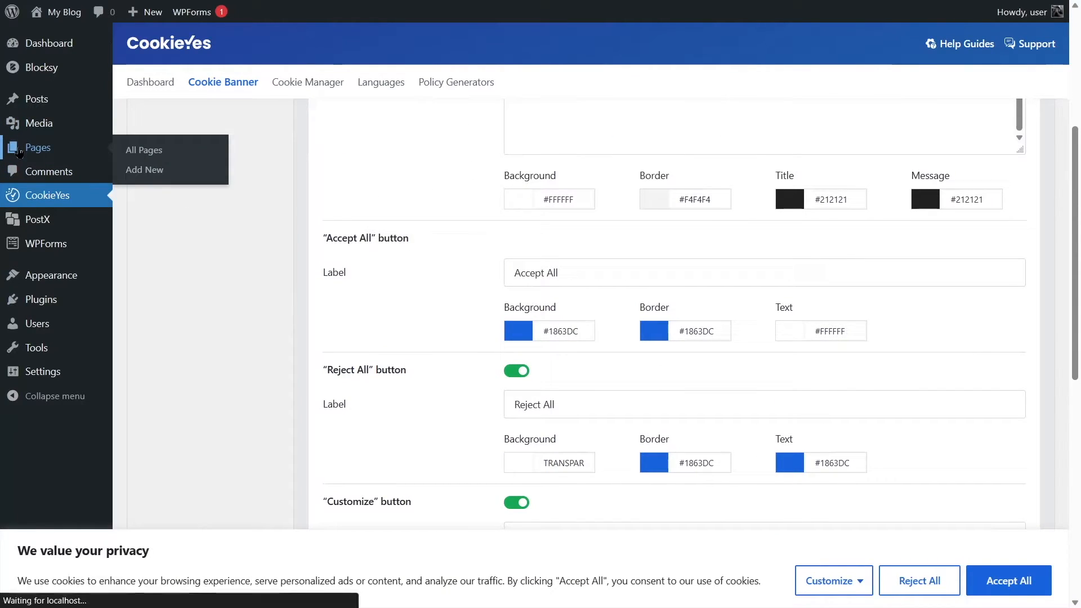
scroll(305, 415, "down", 2)
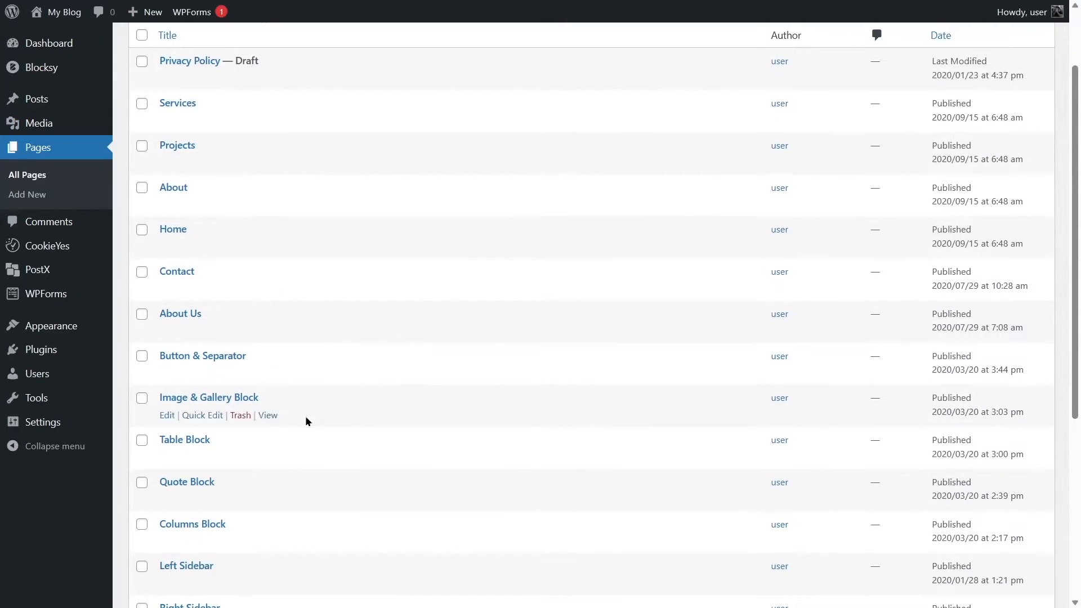
scroll(210, 394, "down", 5)
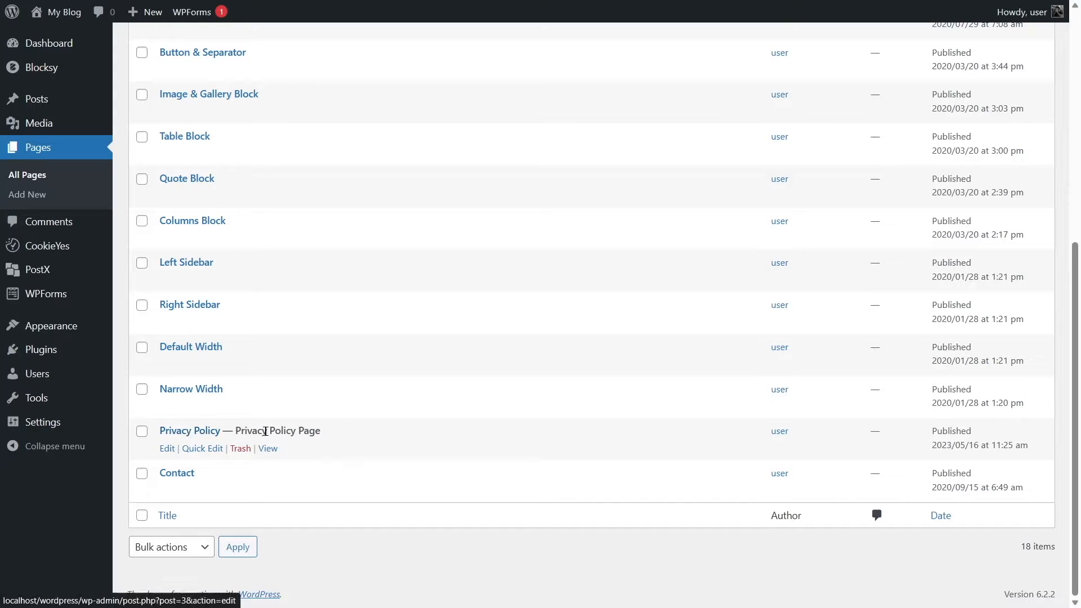
left_click(266, 449)
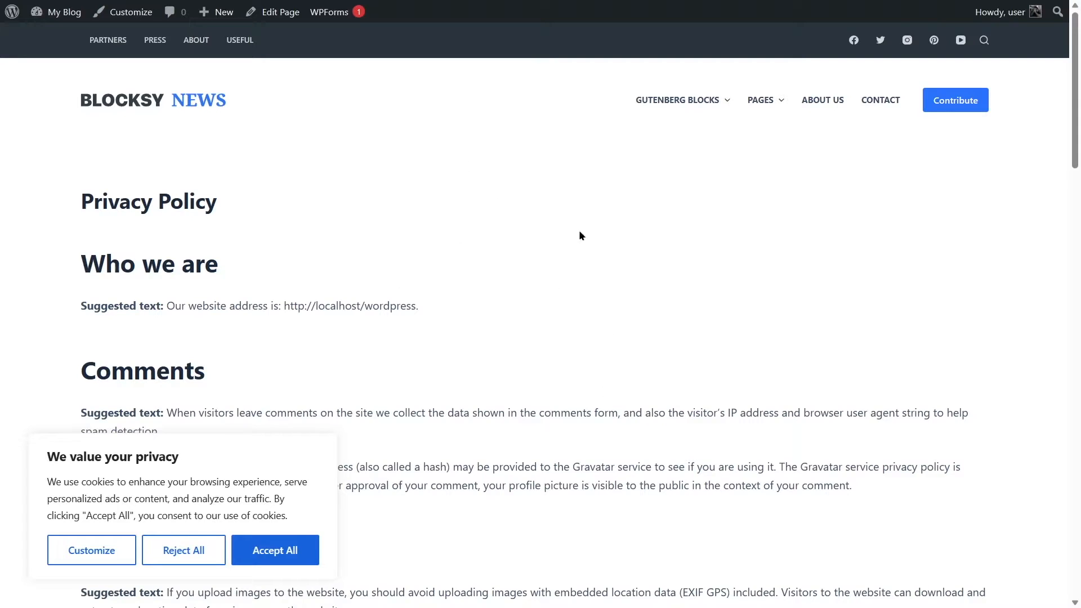
scroll(416, 330, "down", 1)
scroll(417, 330, "up", 1)
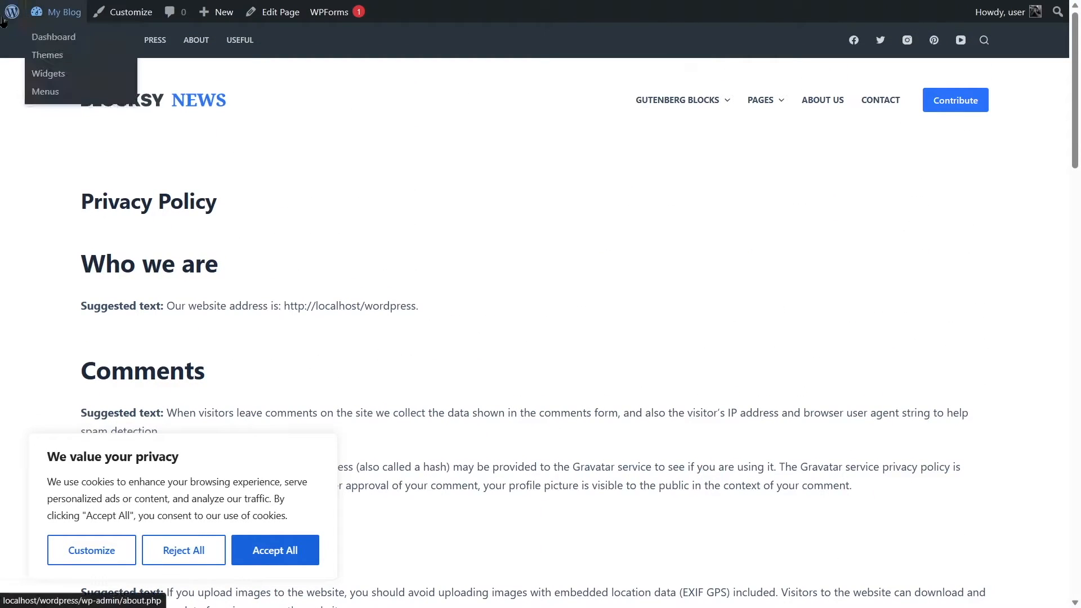
Return to the WordPress dashboard and reopen the CookieYes cookie banner settings.
left_click(55, 37)
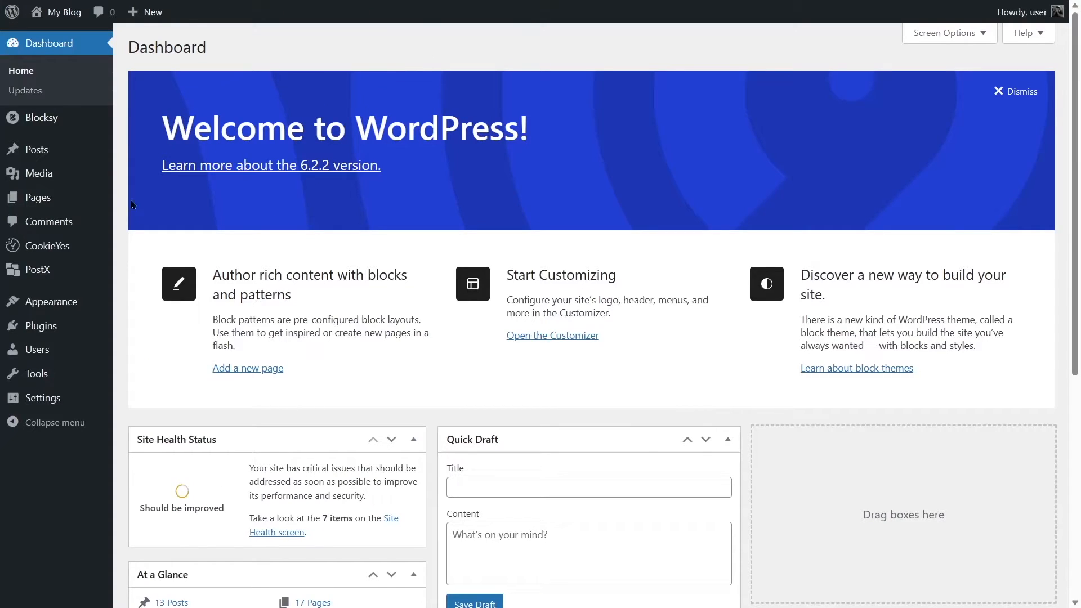
left_click(49, 252)
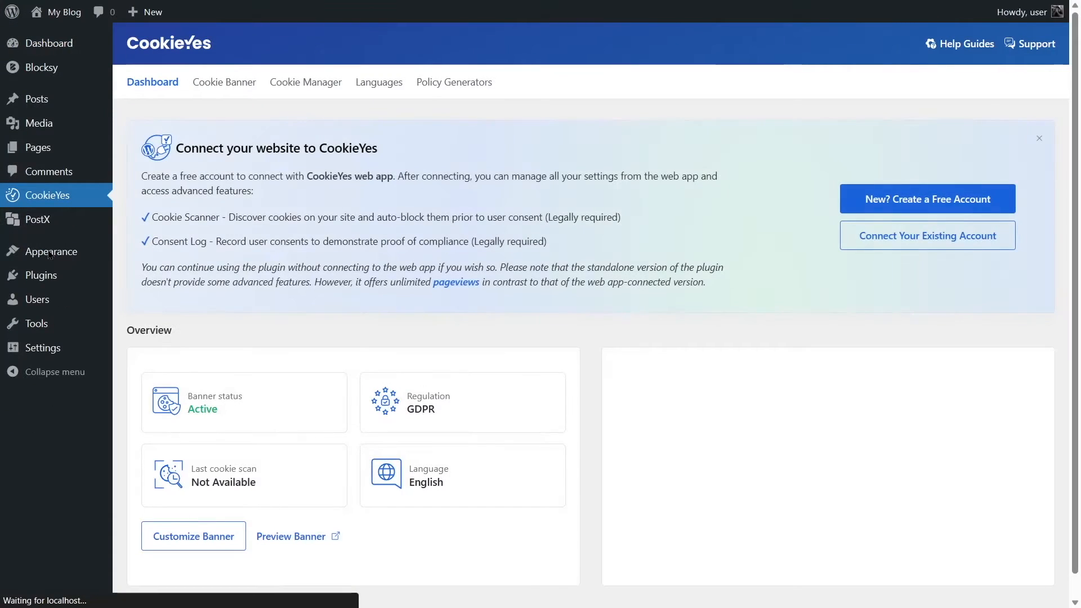
left_click(213, 89)
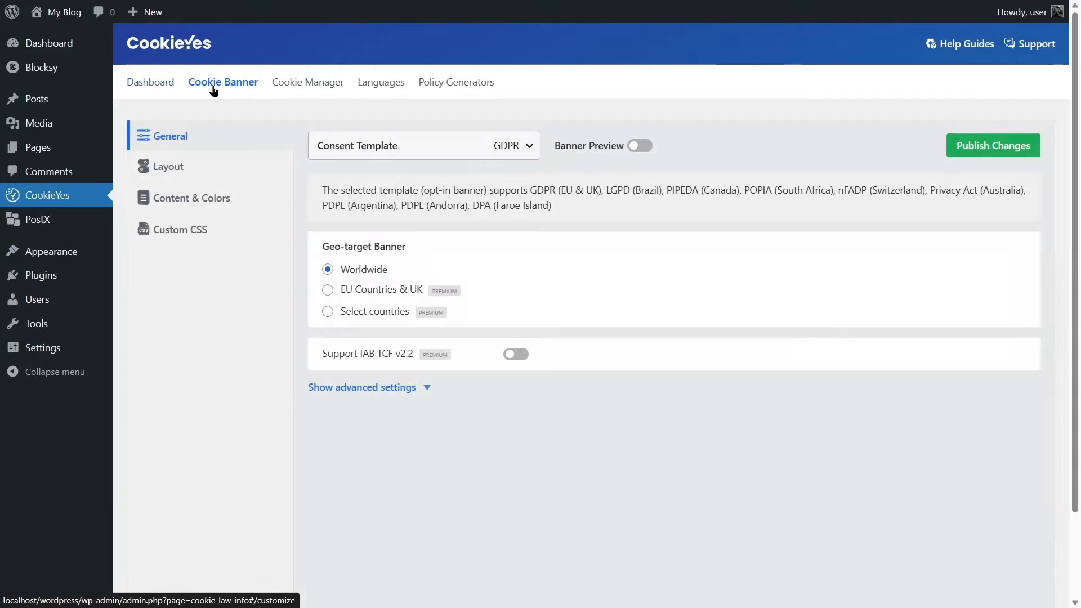
Open the Cookie Notice section of the Content & Colors settings and turn on the banner preview.
left_click(200, 199)
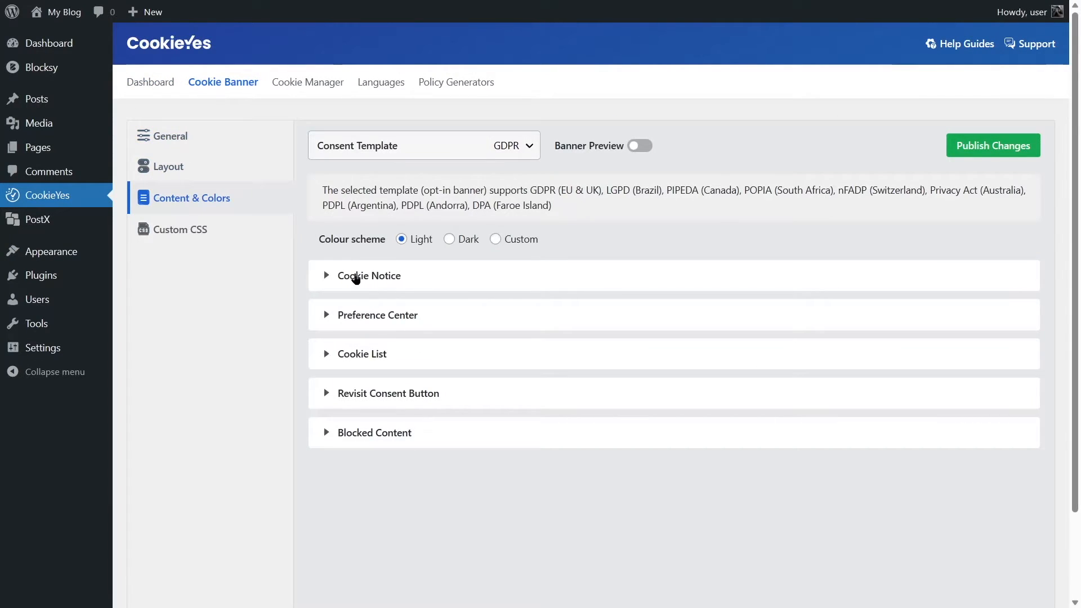
left_click(352, 279)
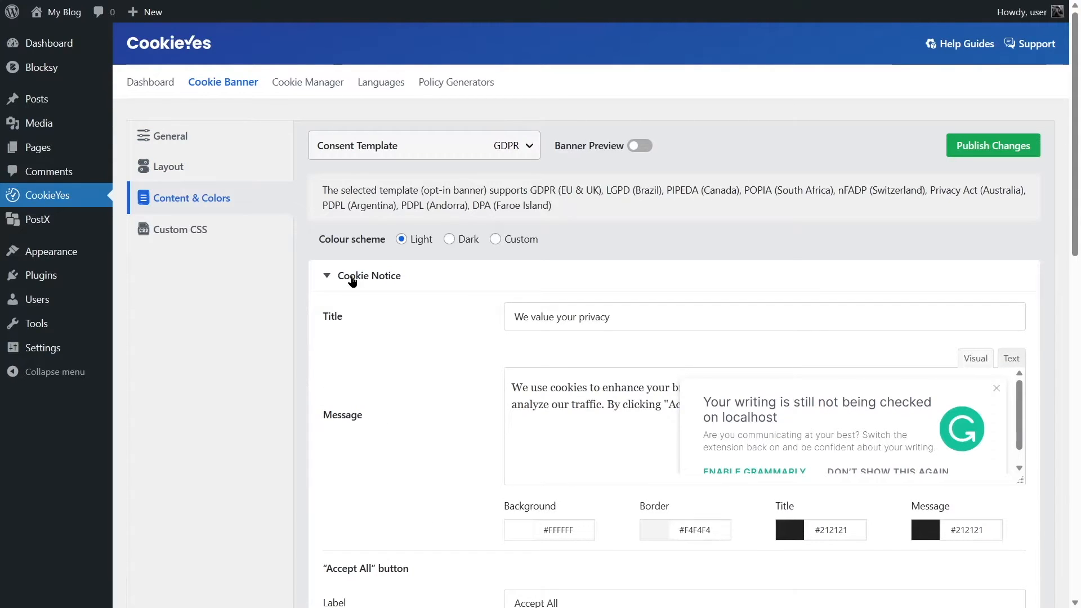
scroll(351, 279, "down", 6)
scroll(350, 273, "up", 6)
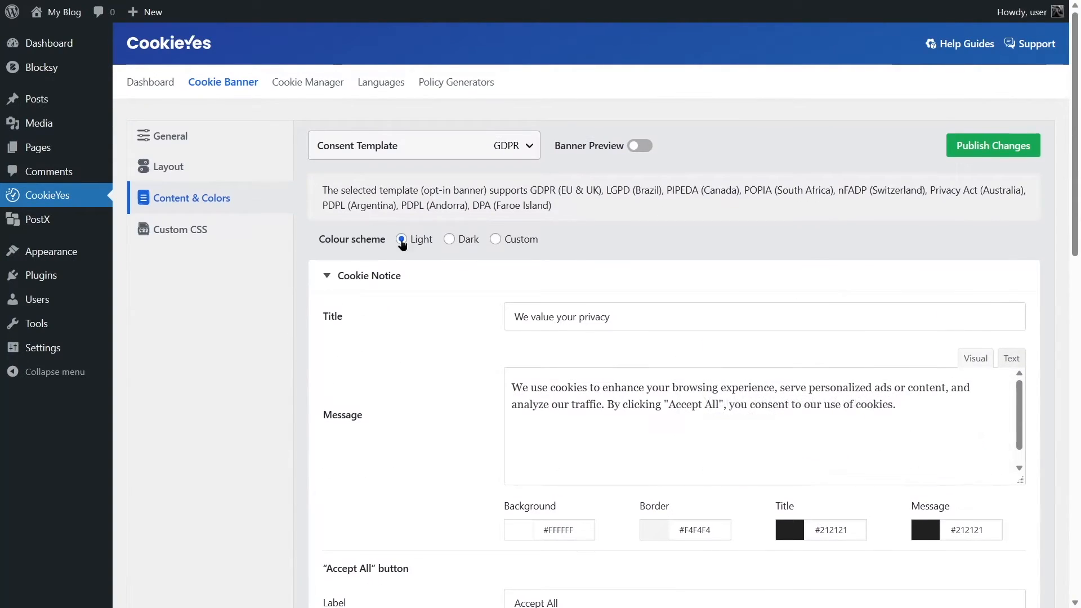
left_click(636, 145)
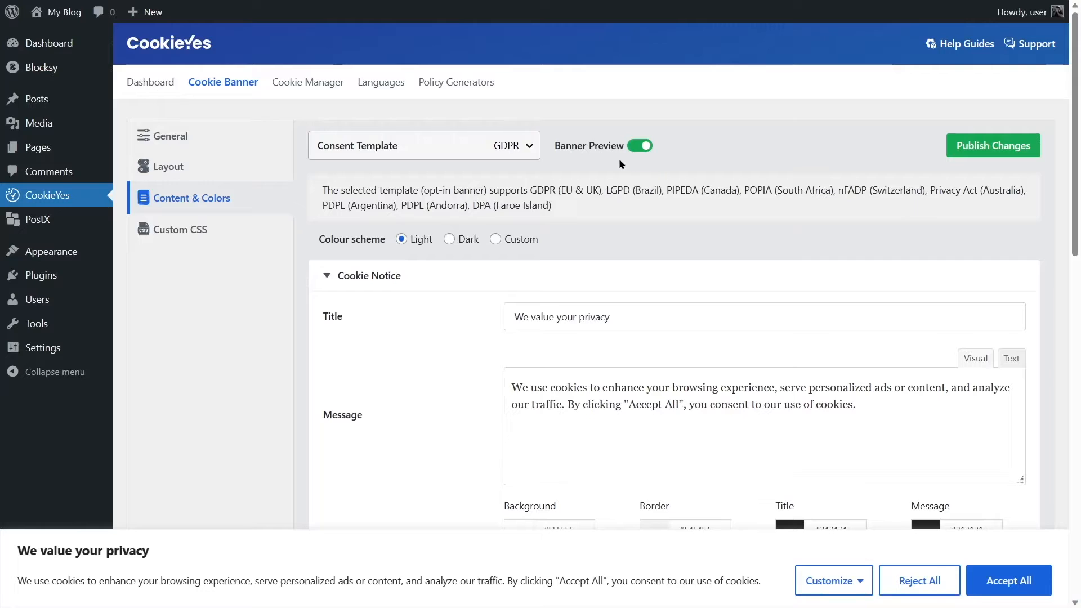
Enable the Cookie Policy link in the cookie notice and paste the privacy policy page's address as its URL.
scroll(615, 165, "down", 10)
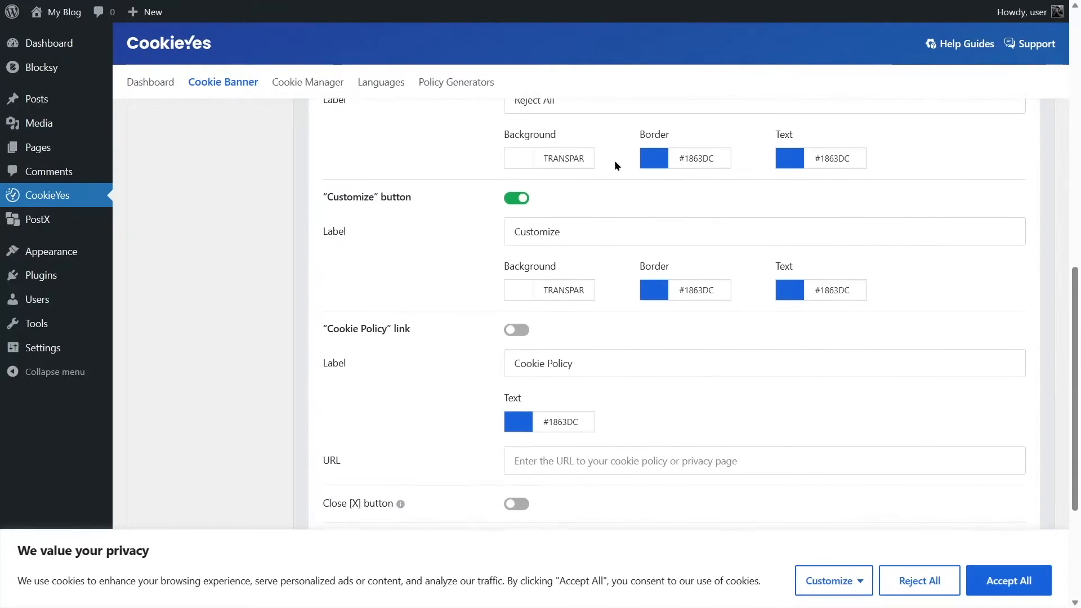
scroll(615, 165, "down", 1)
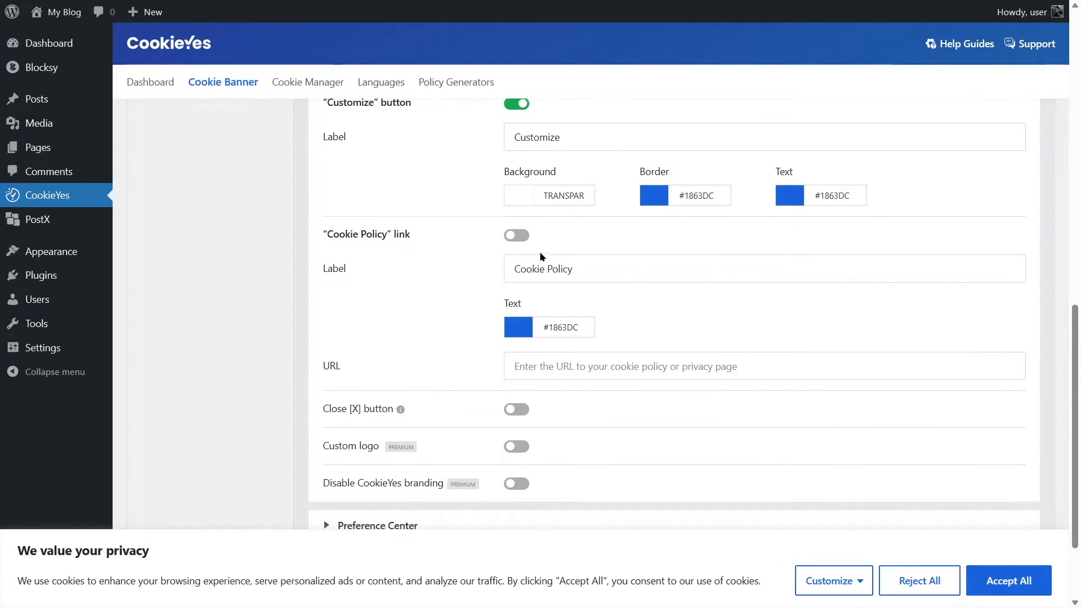
left_click(518, 236)
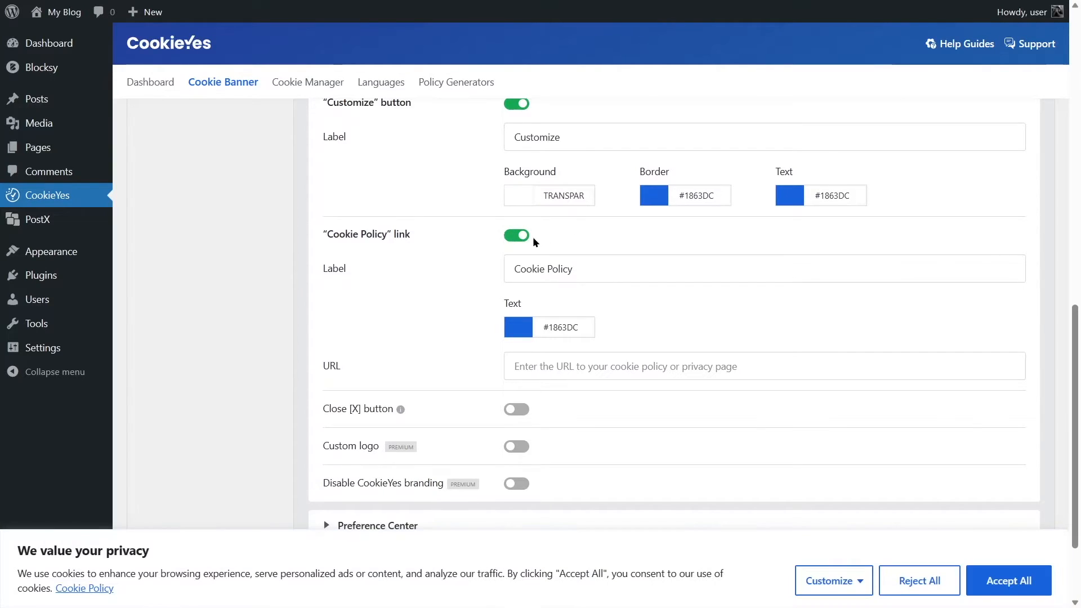
left_click(558, 358)
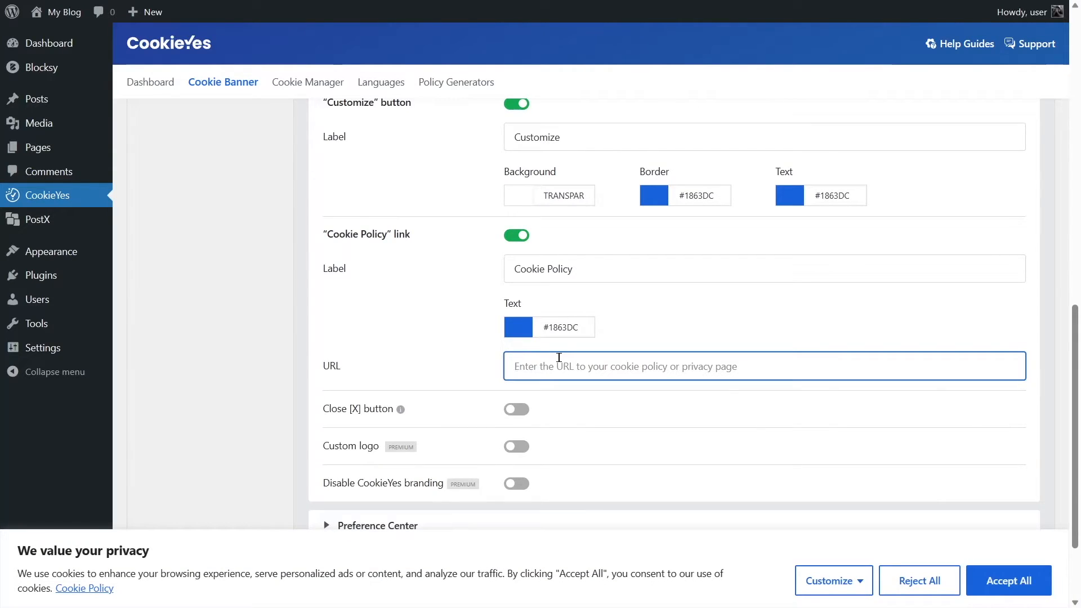
key("ctrl+v")
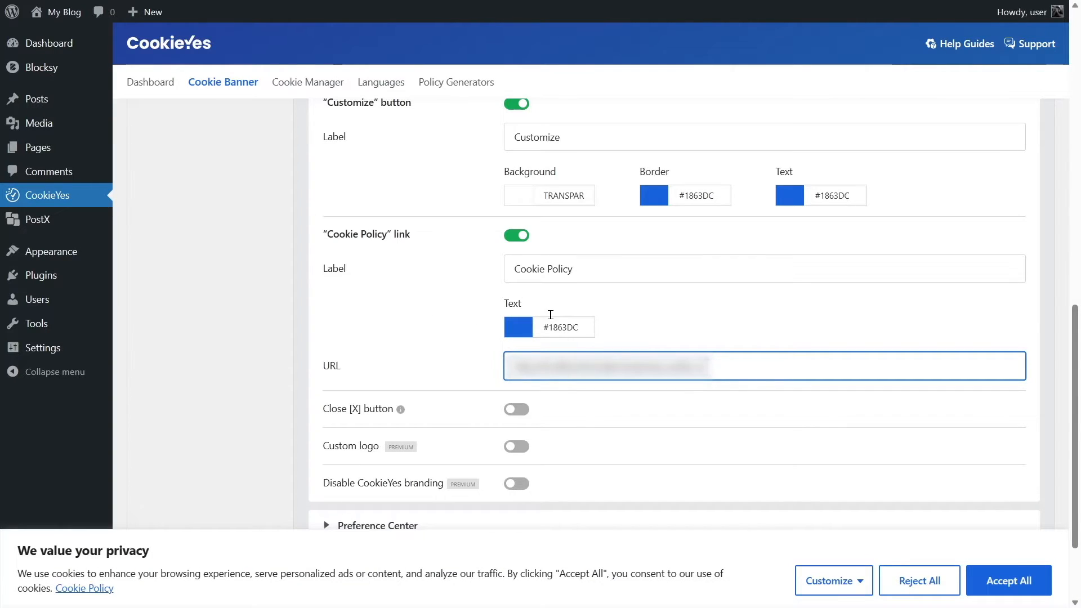
Turn on the Close [X] button to preview it in the banner, and turn it off again.
scroll(552, 281, "down", 2)
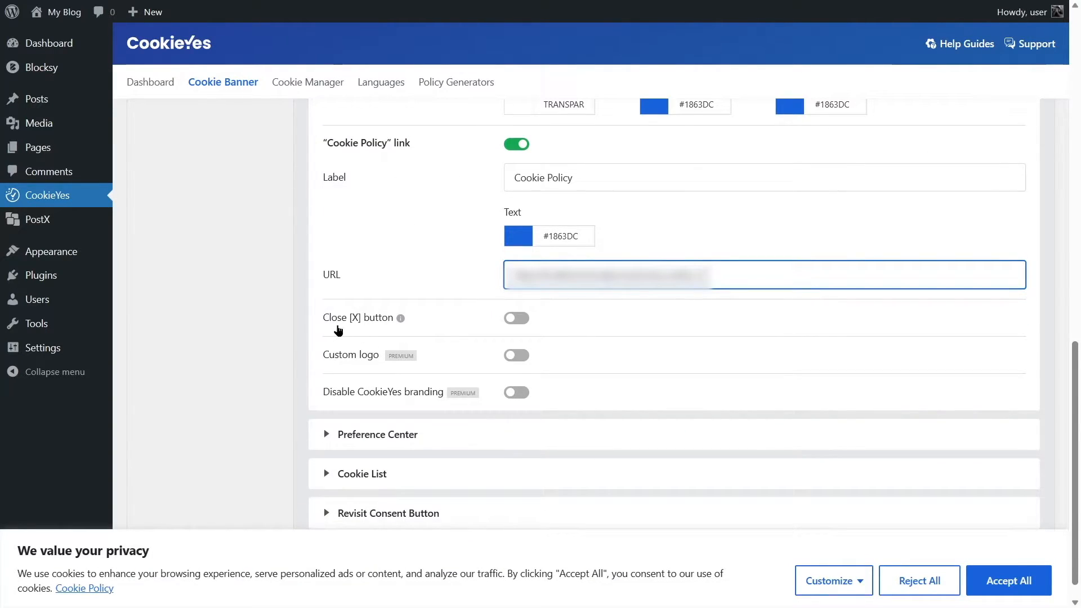
left_click(515, 320)
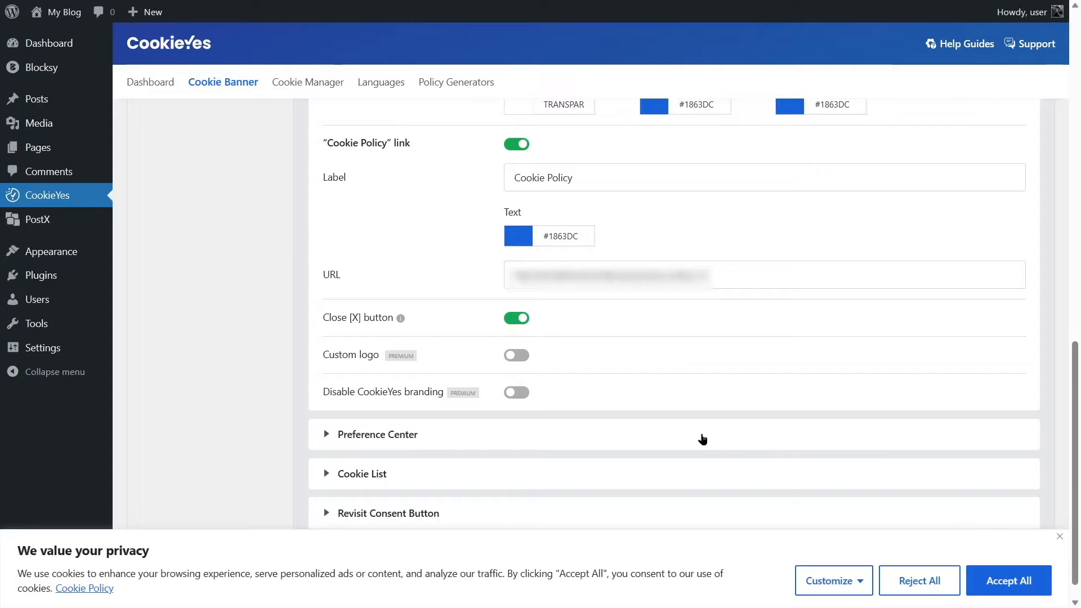
left_click(516, 318)
left_click(515, 318)
left_click(516, 318)
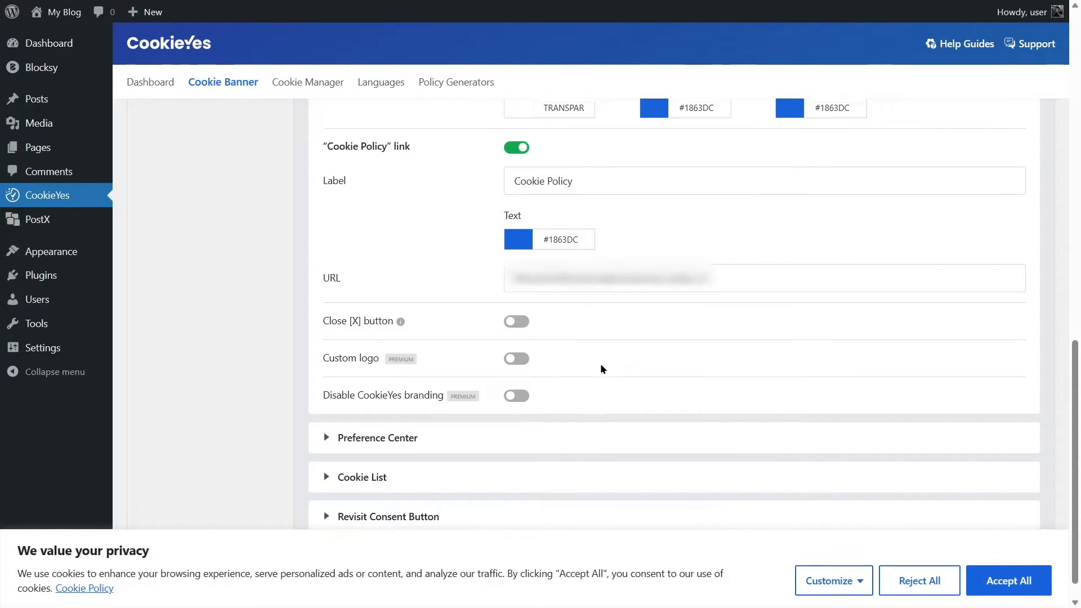
Review the Preference Center's title, privacy overview, Show more and Show less labels, and Save My Preferences button settings.
scroll(600, 363, "up", 10)
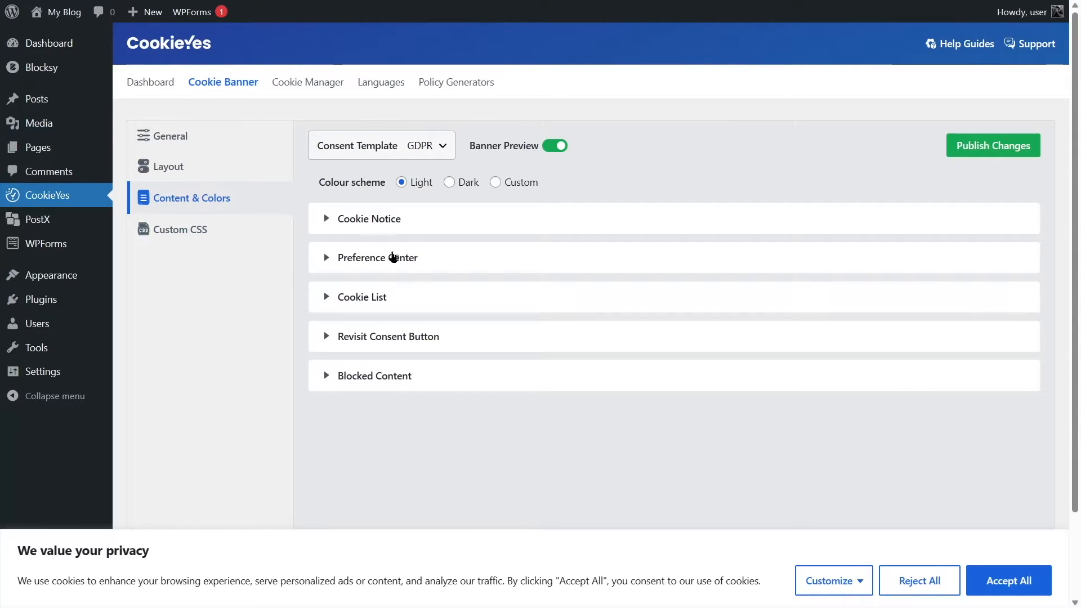
left_click(388, 257)
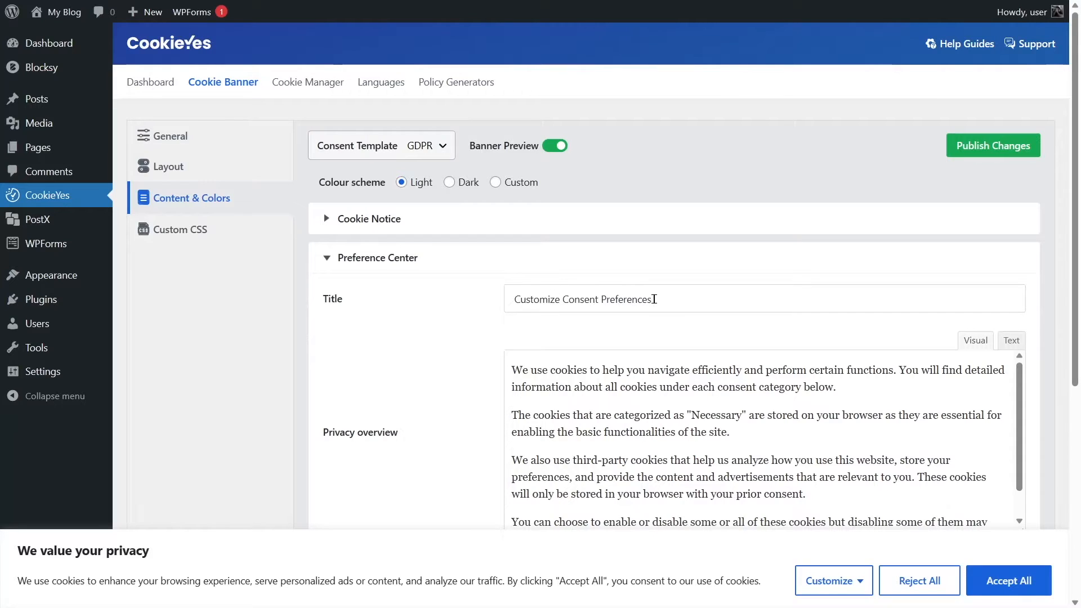
scroll(584, 325, "down", 2)
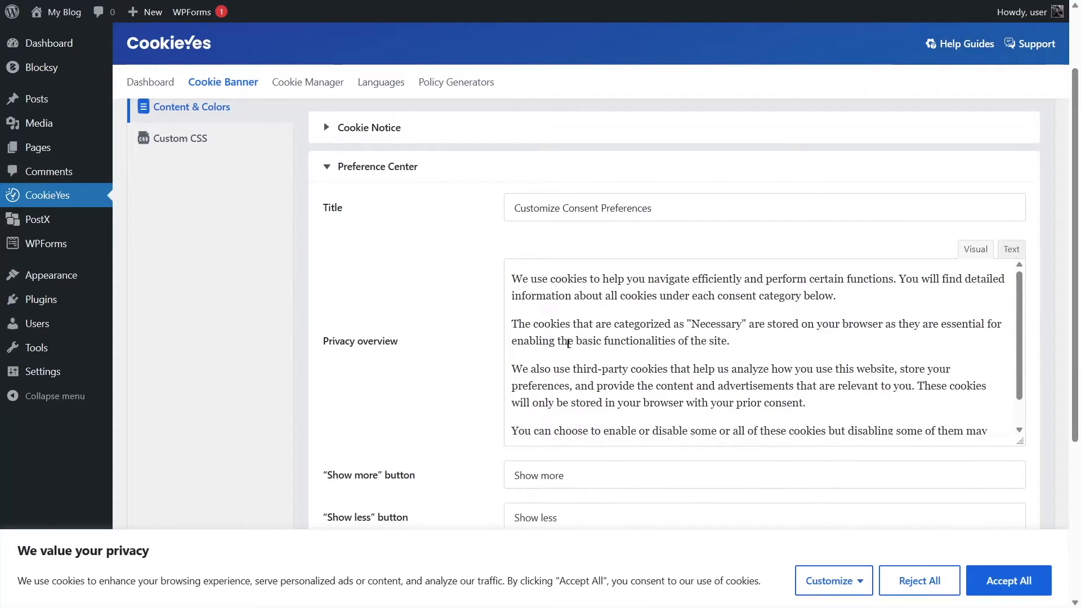
scroll(655, 341, "down", 2)
scroll(572, 485, "down", 4)
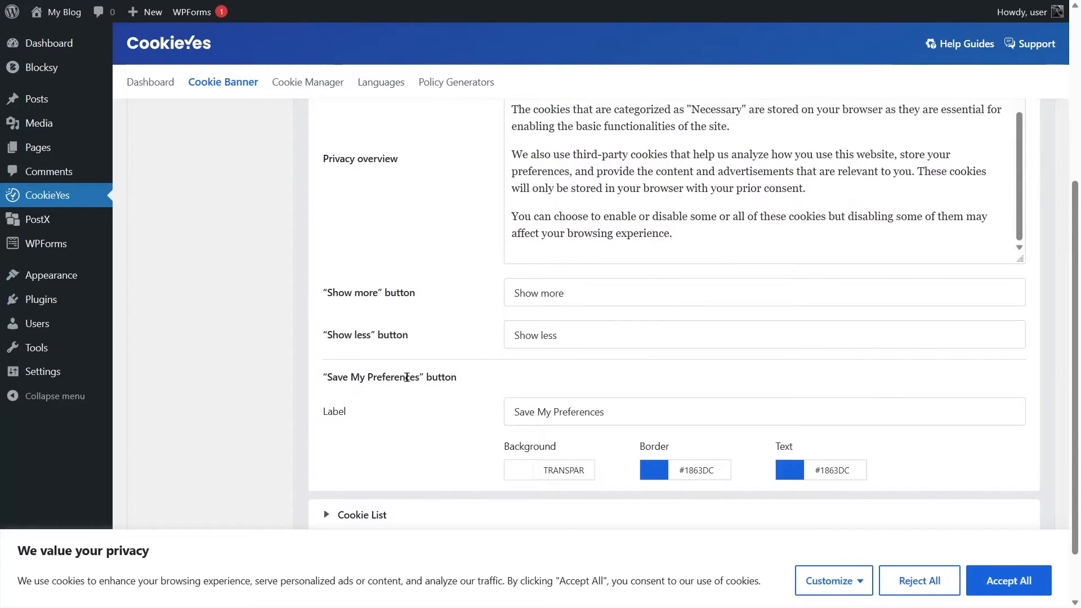
scroll(610, 330, "up", 6)
scroll(611, 331, "down", 2)
Expand the consent preferences in the banner preview, examine the cookie categories down to Advertisement, and collapse them.
left_click(860, 585)
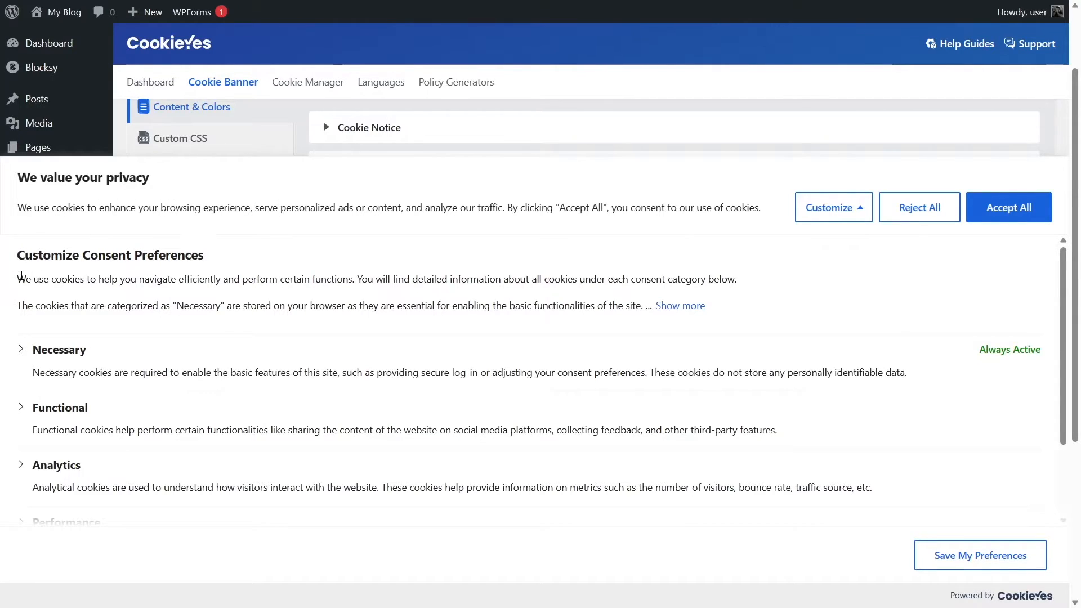
scroll(57, 344, "down", 2)
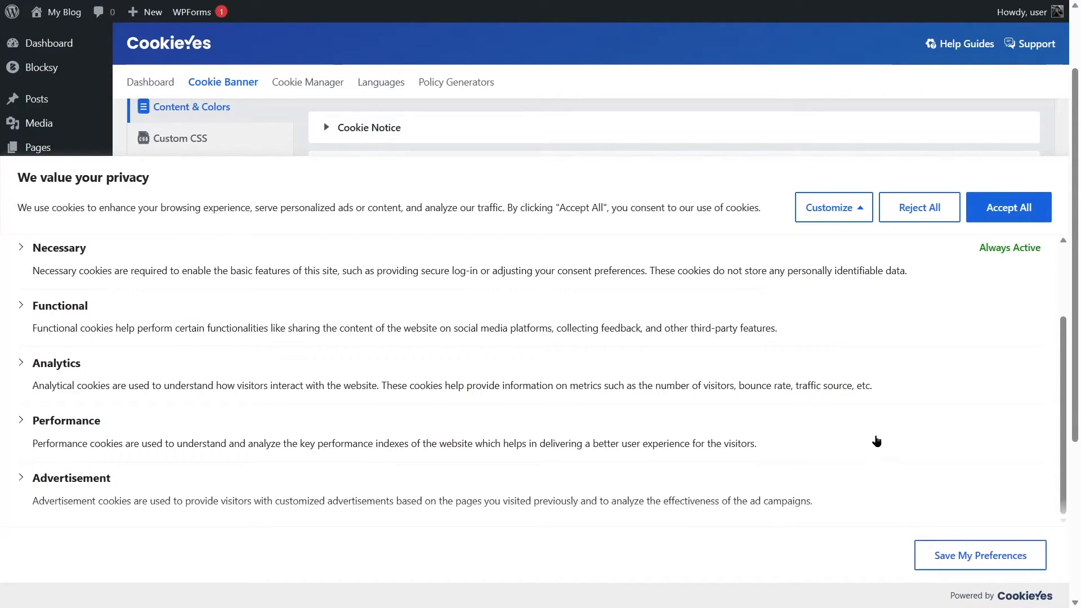
scroll(872, 421, "up", 2)
left_click(854, 207)
scroll(630, 439, "down", 4)
scroll(557, 118, "up", 3)
scroll(600, 387, "down", 3)
scroll(600, 390, "up", 10)
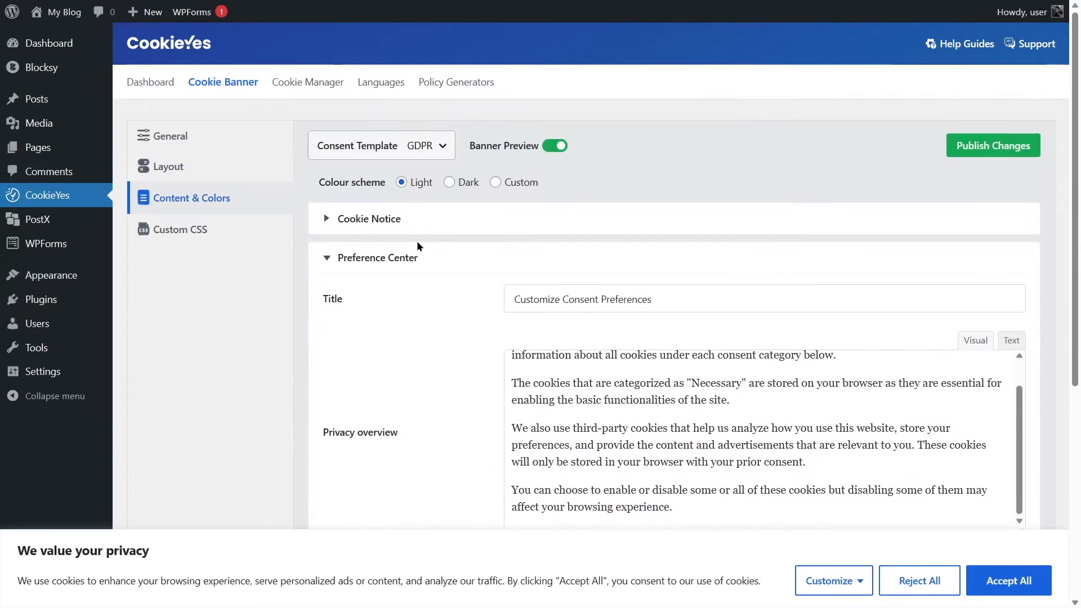
Review the Cookie List display option and its label texts, and collapse the section.
left_click(356, 267)
left_click(353, 299)
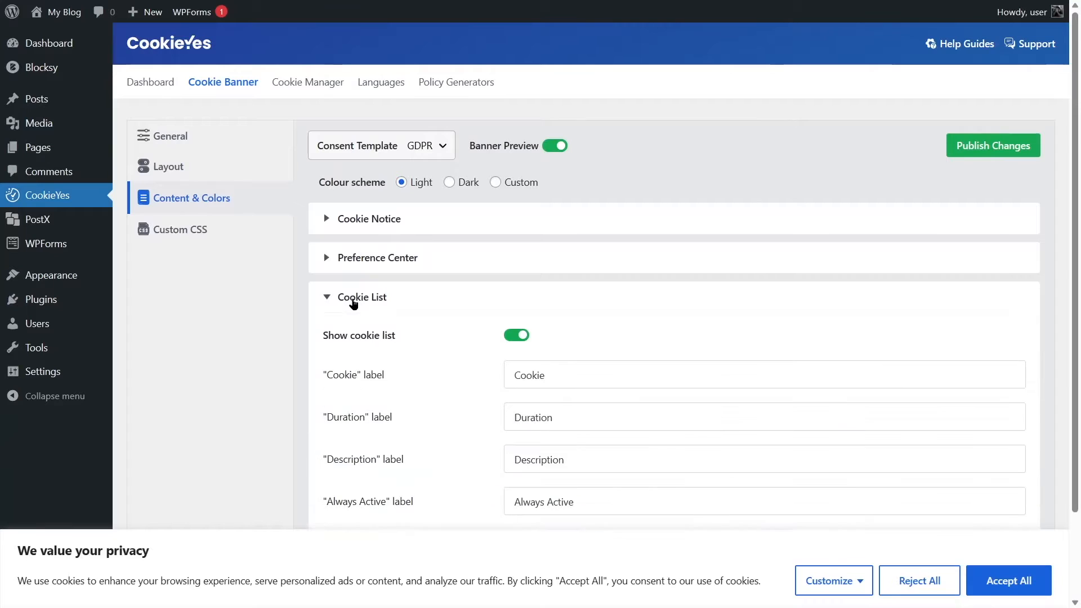
scroll(353, 302, "down", 2)
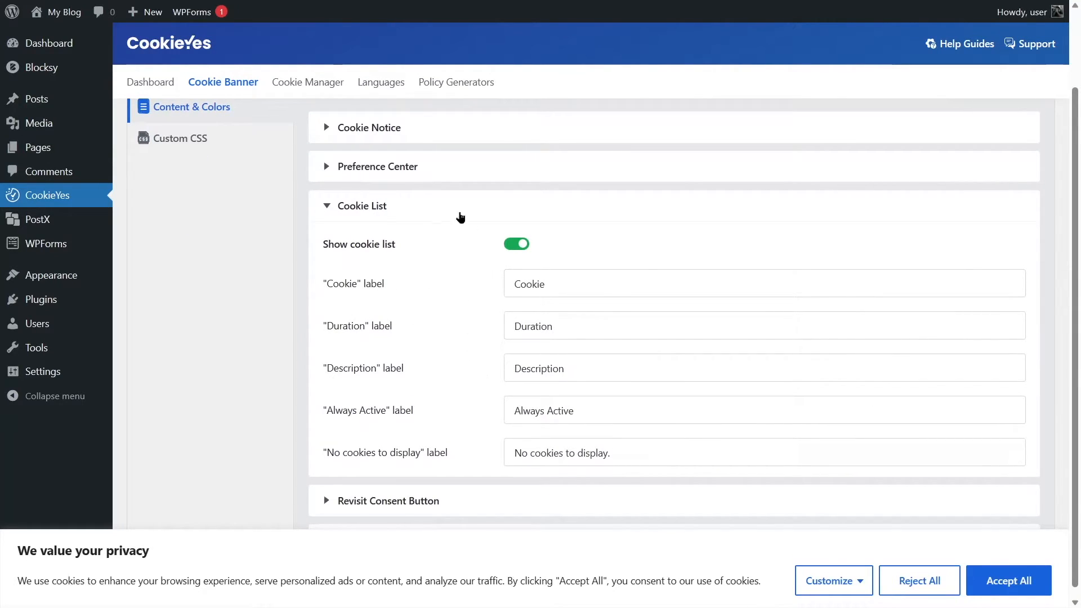
left_click(361, 204)
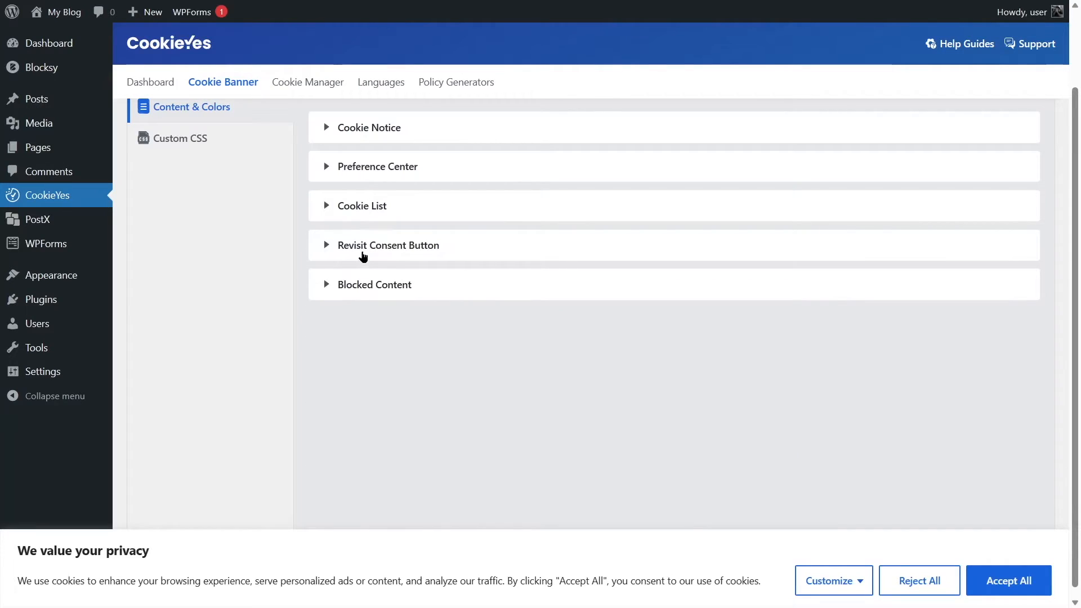
Review the Revisit Consent Button settings and the Blocked Content label and colours.
left_click(346, 254)
left_click(403, 245)
left_click(378, 286)
left_click_drag(510, 325, 717, 334)
left_click(608, 474)
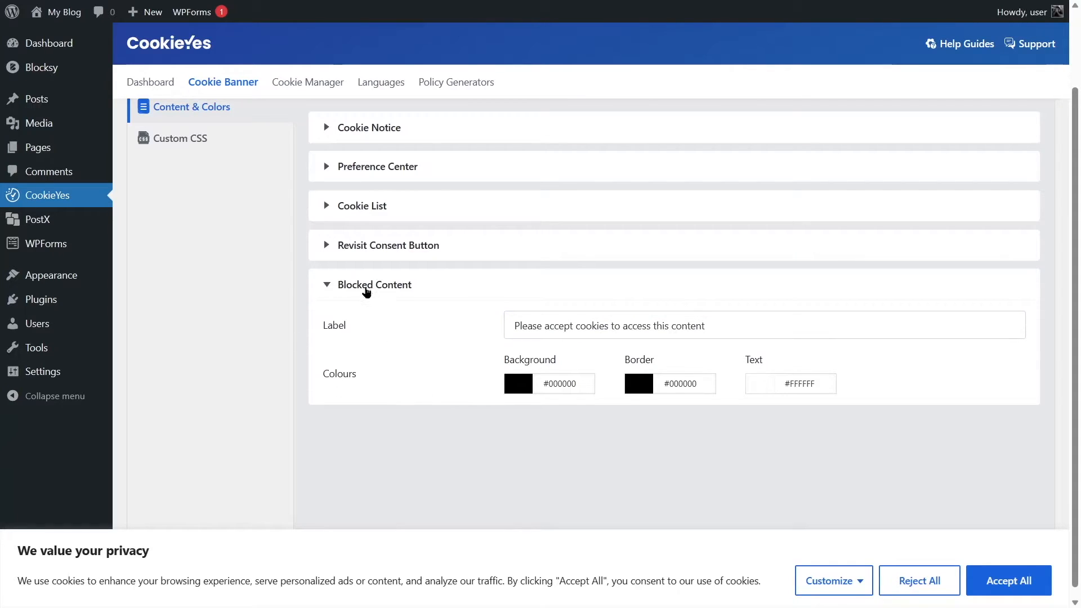
left_click(338, 284)
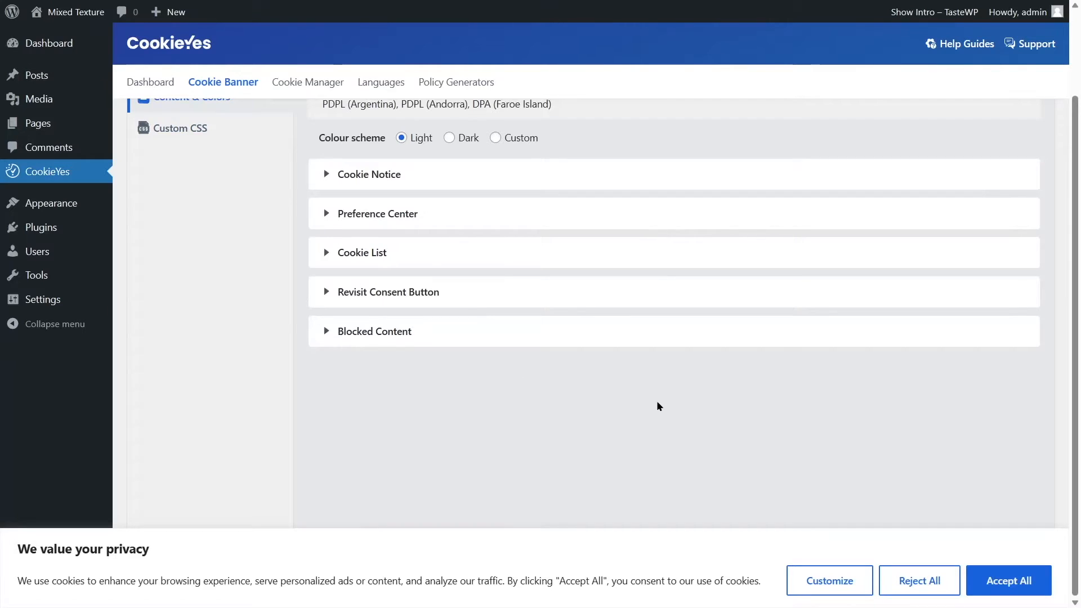
Publish the cookie banner changes.
scroll(659, 405, "up", 2)
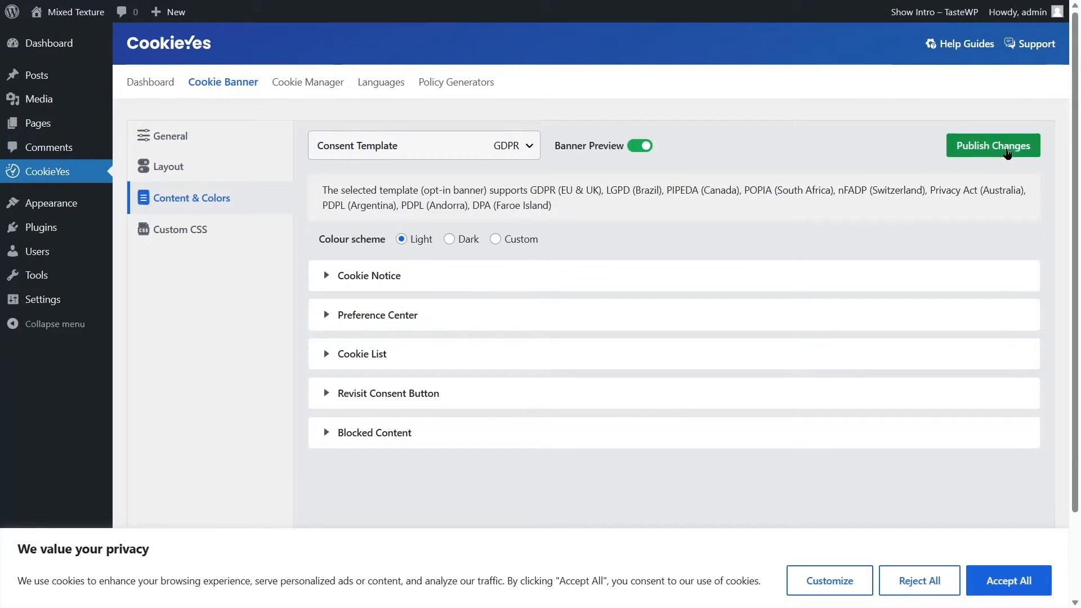
left_click(1007, 152)
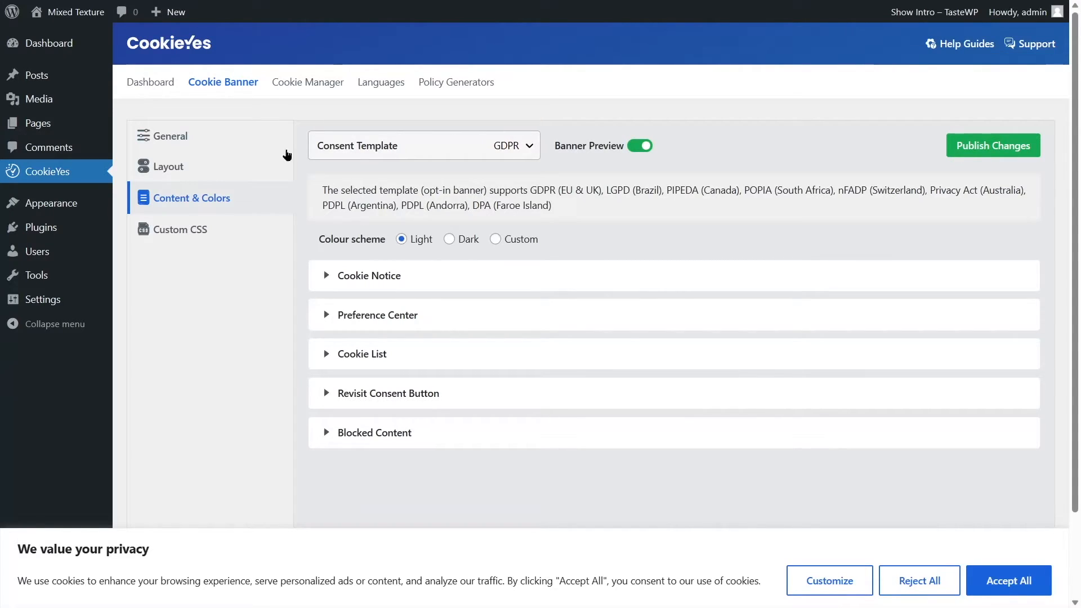
Open the Cookie Manager and look through its Necessary, Functional, Analytics and Performance cookie categories.
left_click(292, 86)
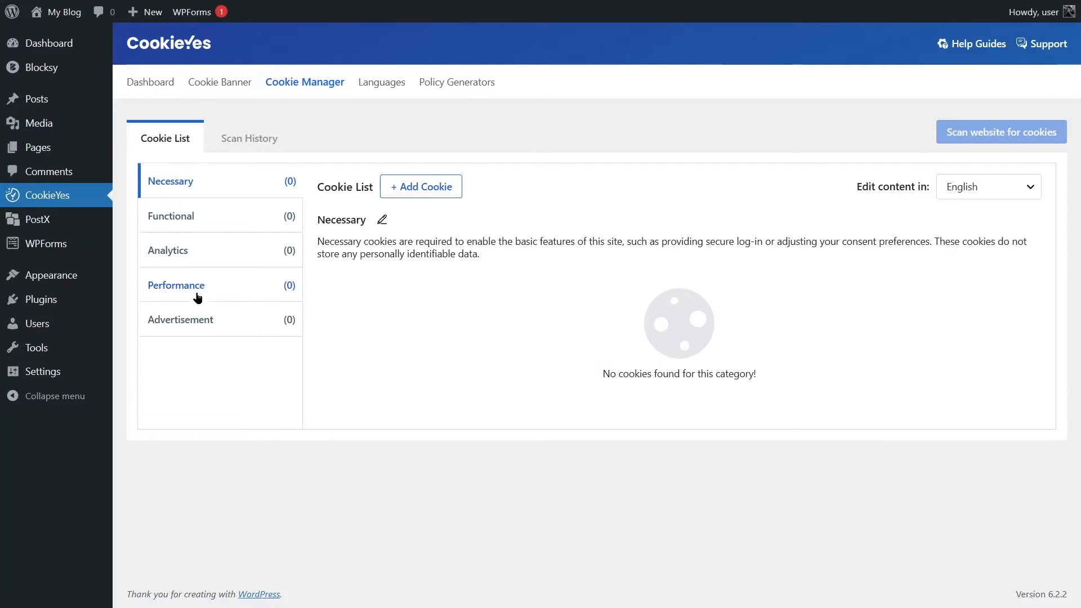
left_click(185, 217)
left_click(185, 250)
left_click(185, 285)
left_click(204, 196)
Open the new cookie form for the Necessary category, inspect its fields and advanced options, and cancel it.
left_click(412, 193)
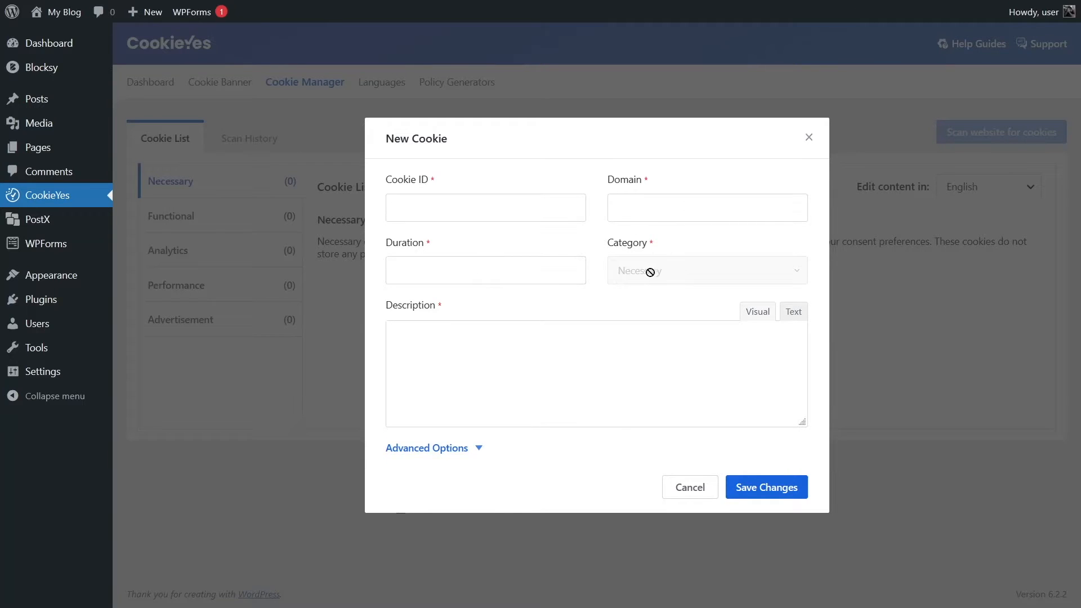
left_click(453, 454)
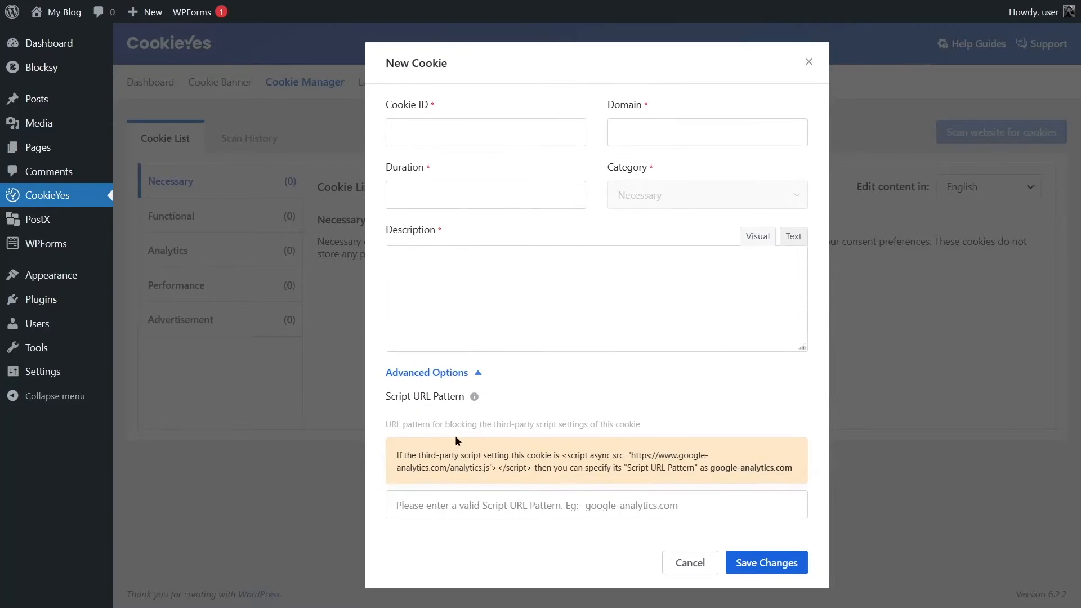
left_click(436, 373)
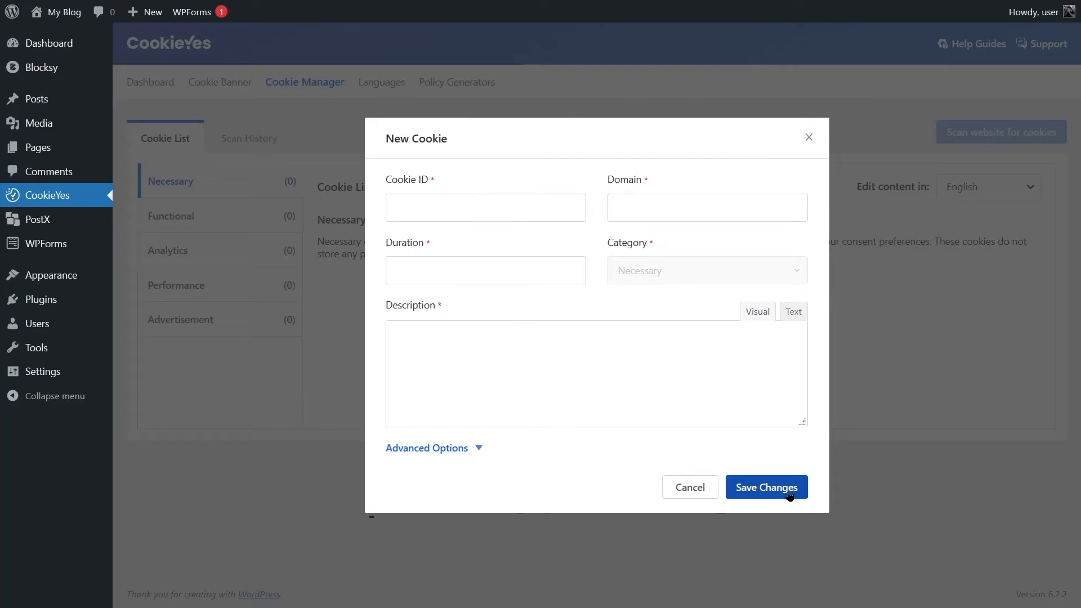
left_click(694, 489)
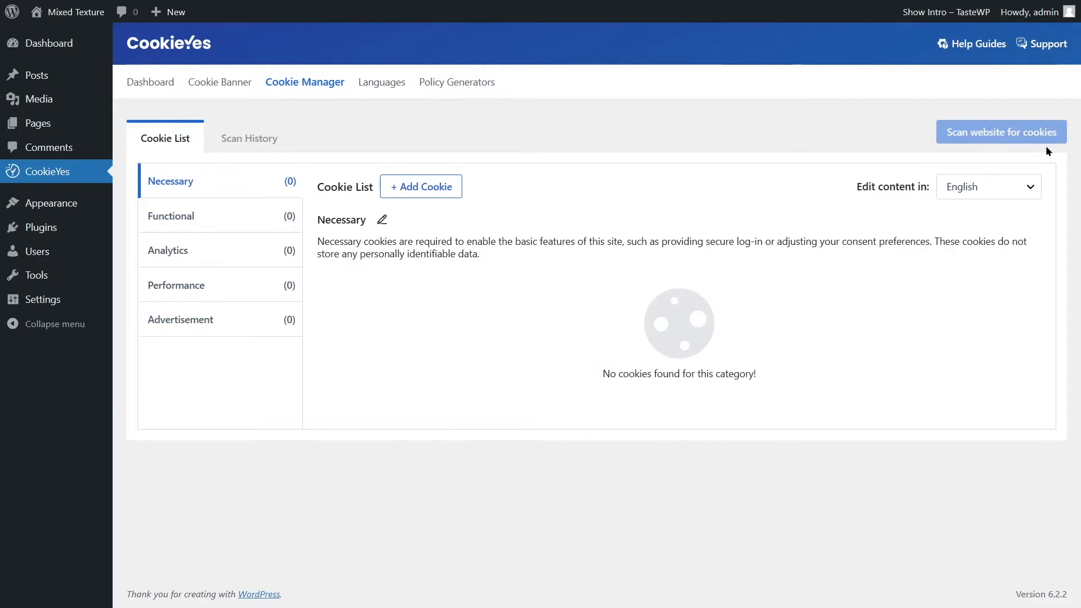
View the free CookieYes account sign-up form offered for website cookie scanning, and close it without signing up.
mouse_move(978, 141)
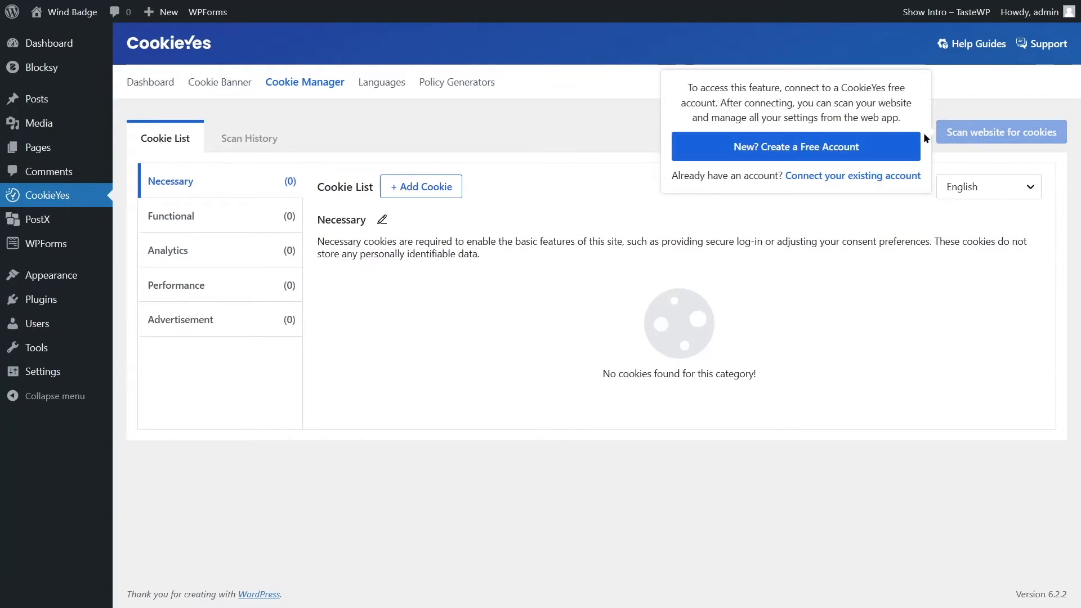
left_click(785, 150)
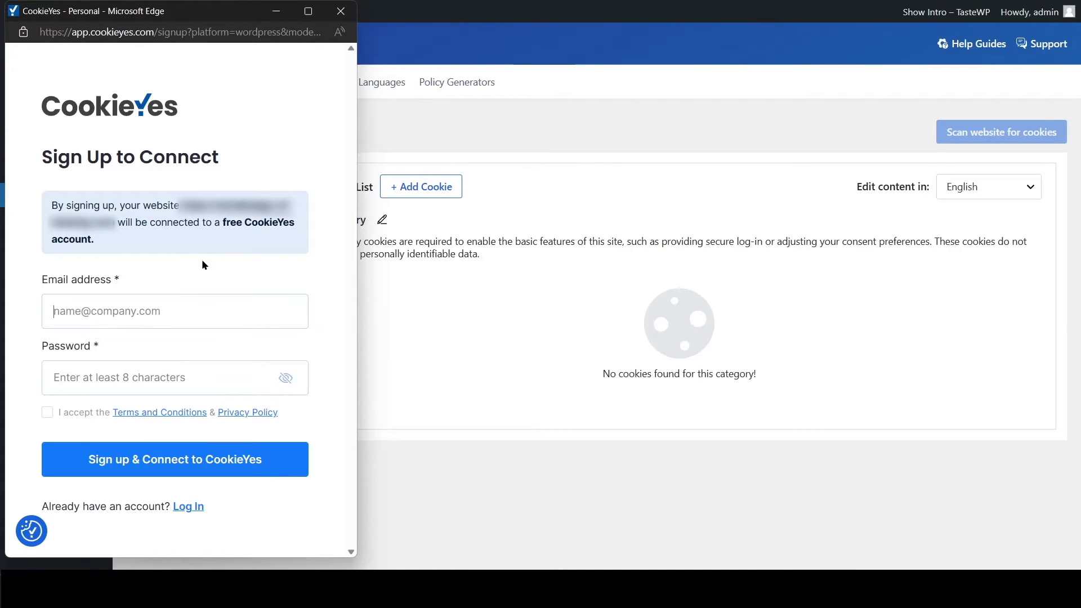
left_click(341, 12)
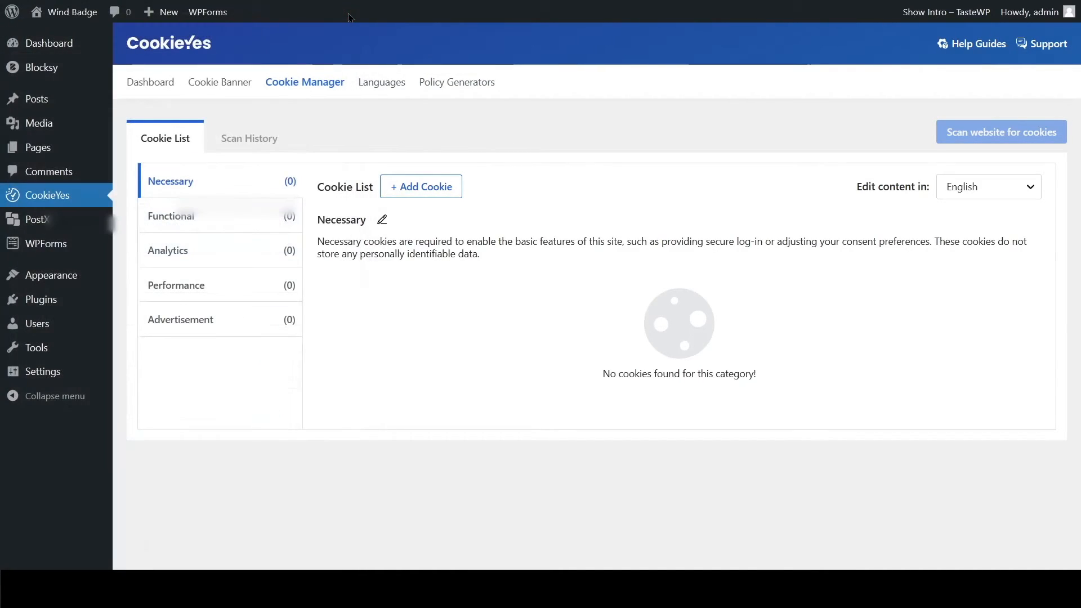
mouse_move(989, 138)
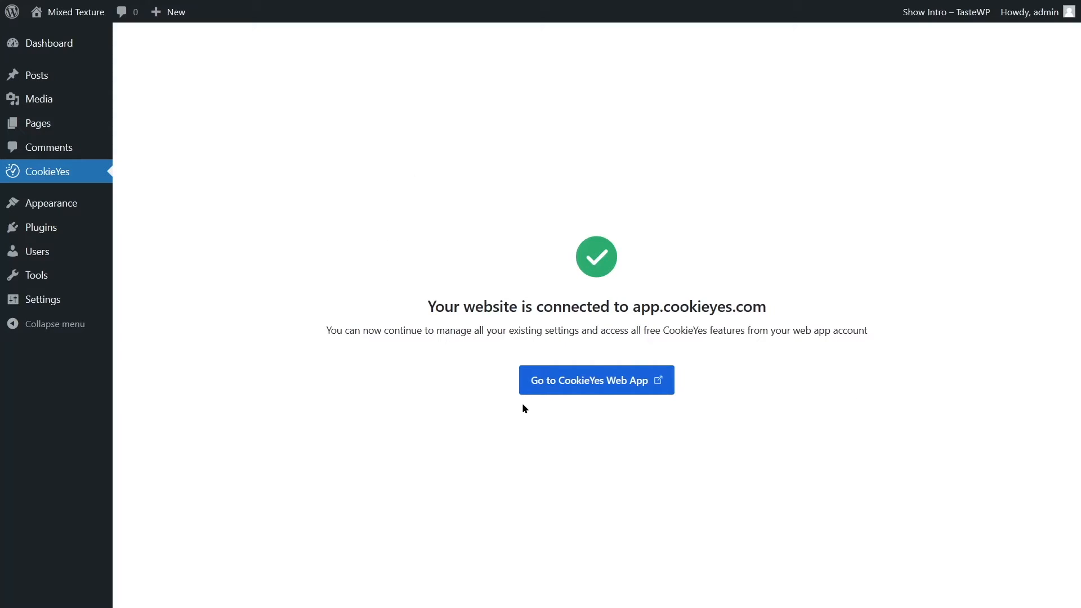
Switch to the CookieYes web app and review the scanned cookies in the Cookie Manager's Uncategorized and Necessary categories.
left_click(574, 387)
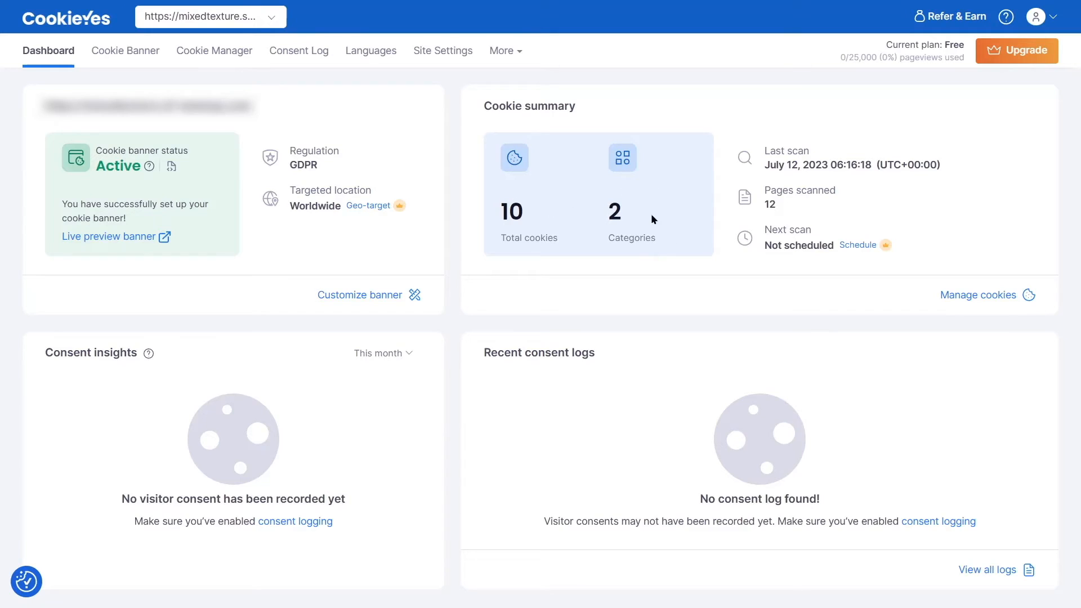
left_click(230, 55)
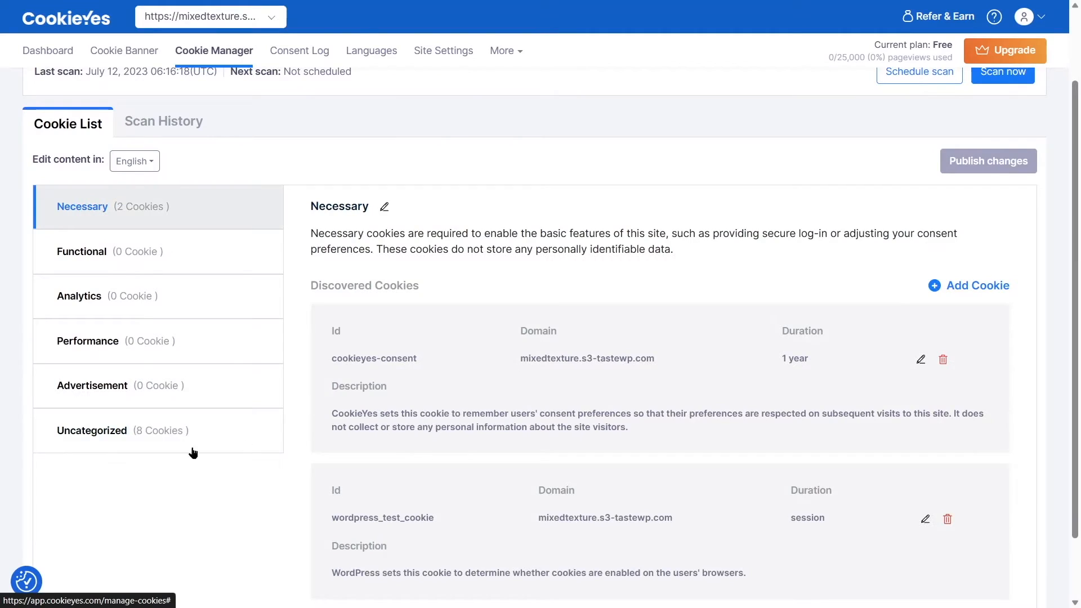
left_click(53, 434)
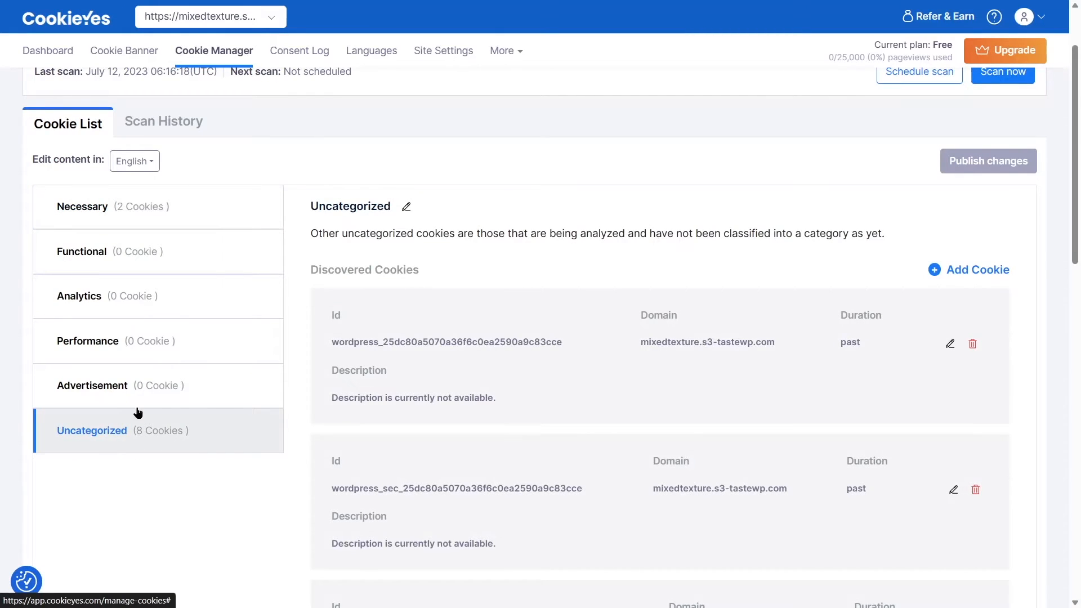
left_click(104, 203)
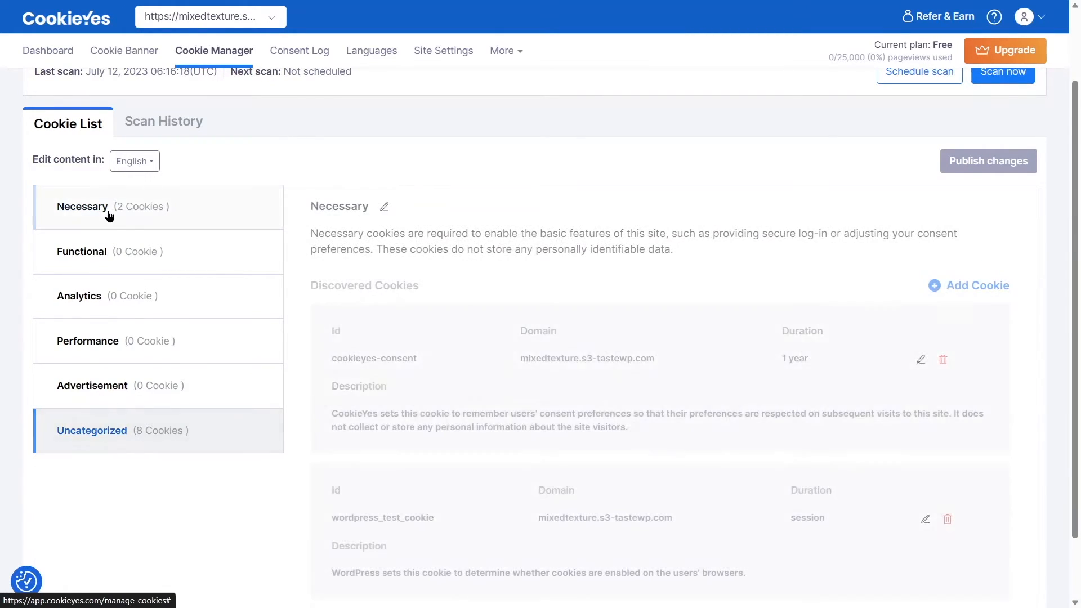
scroll(157, 206, "up", 2)
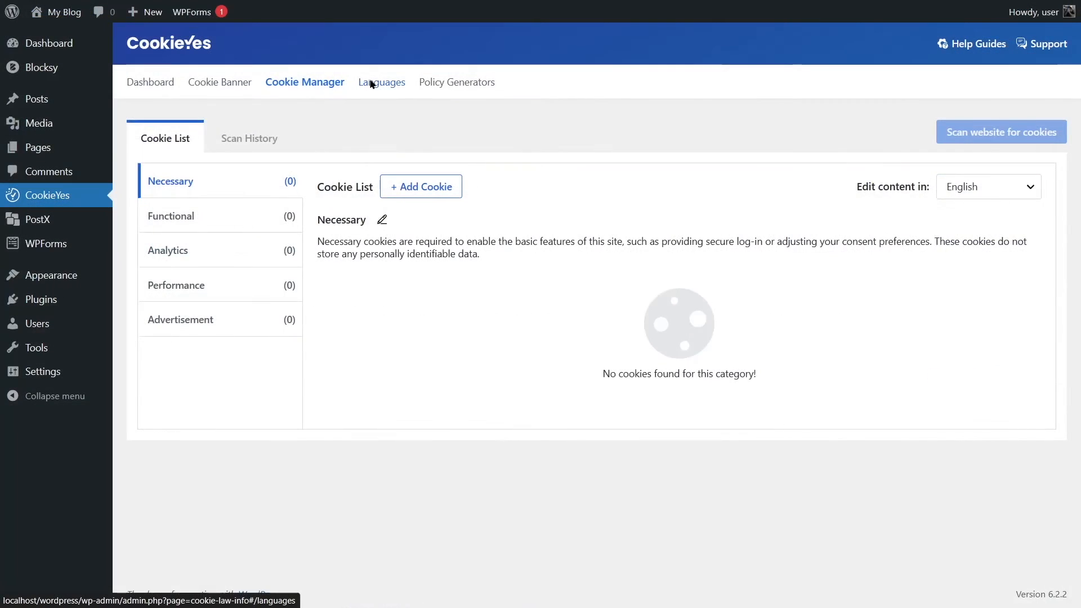
Browse the languages available to add in the CookieYes plugin without adding one, and view the Policy Generators page.
left_click(345, 80)
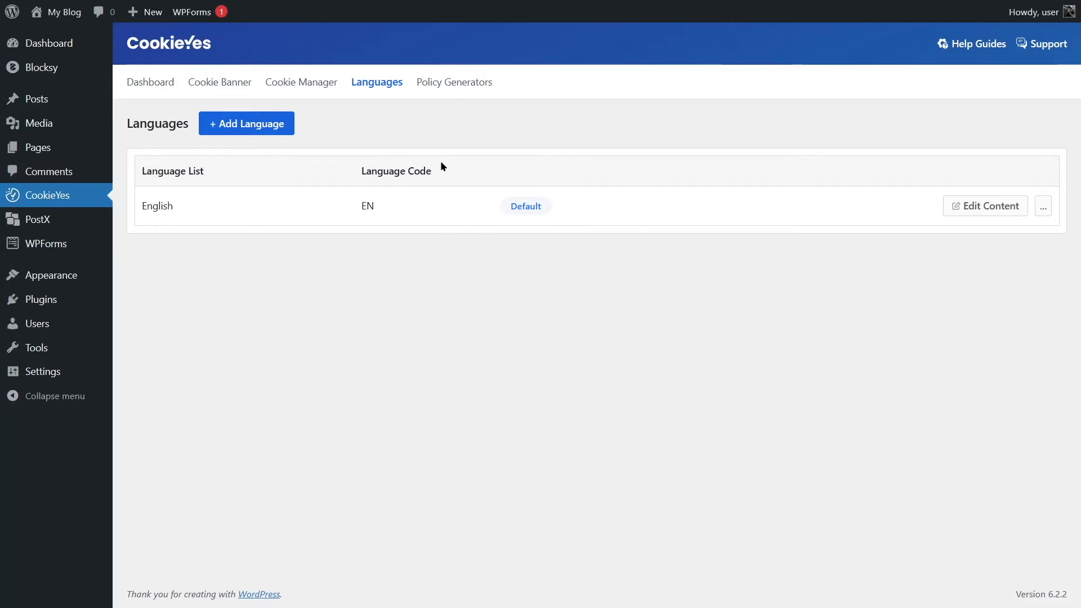
left_click(235, 125)
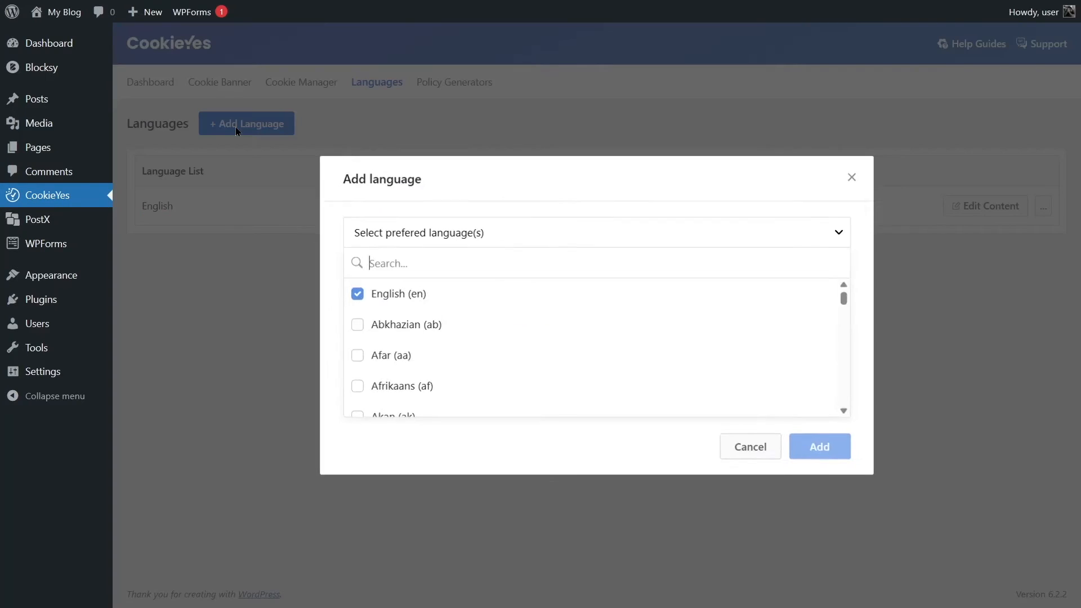
scroll(439, 324, "down", 2)
scroll(439, 323, "up", 2)
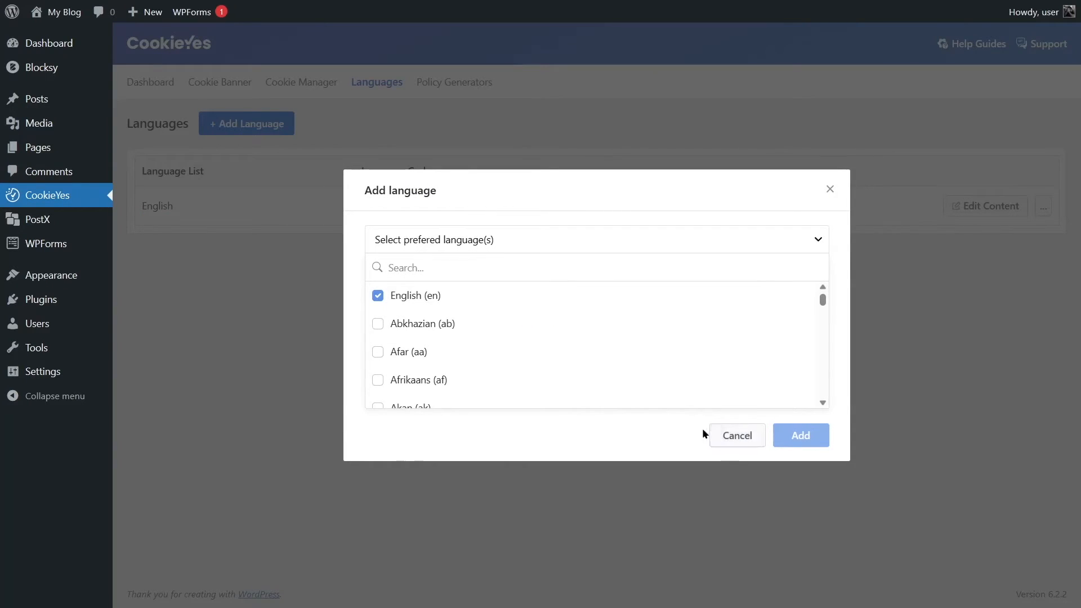
left_click(729, 435)
left_click(470, 84)
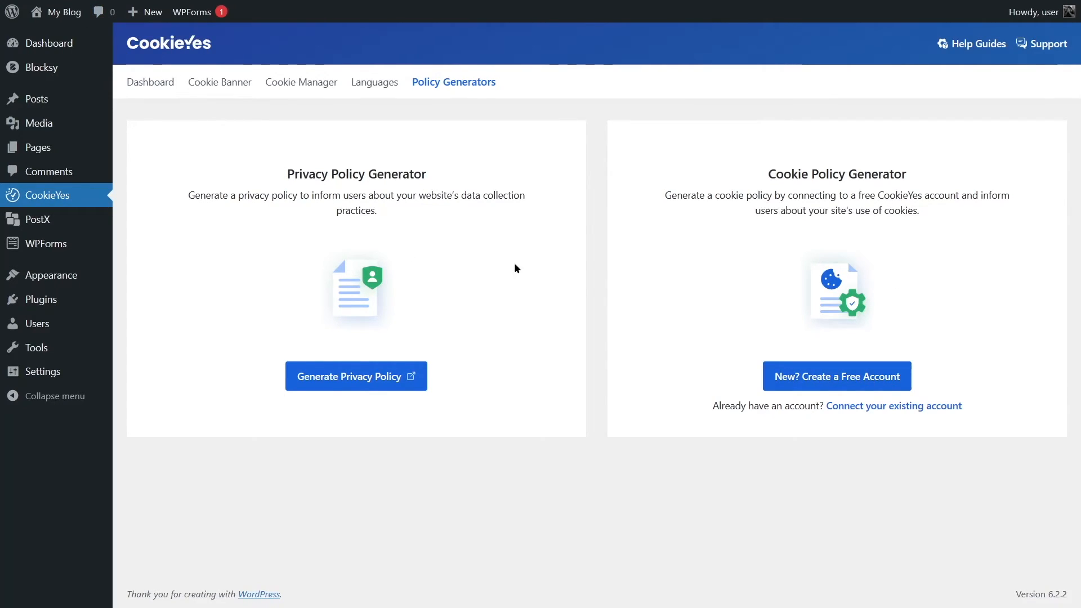
Return to the Cookie Banner settings and publish the GDPR banner changes.
left_click(158, 82)
left_click(237, 84)
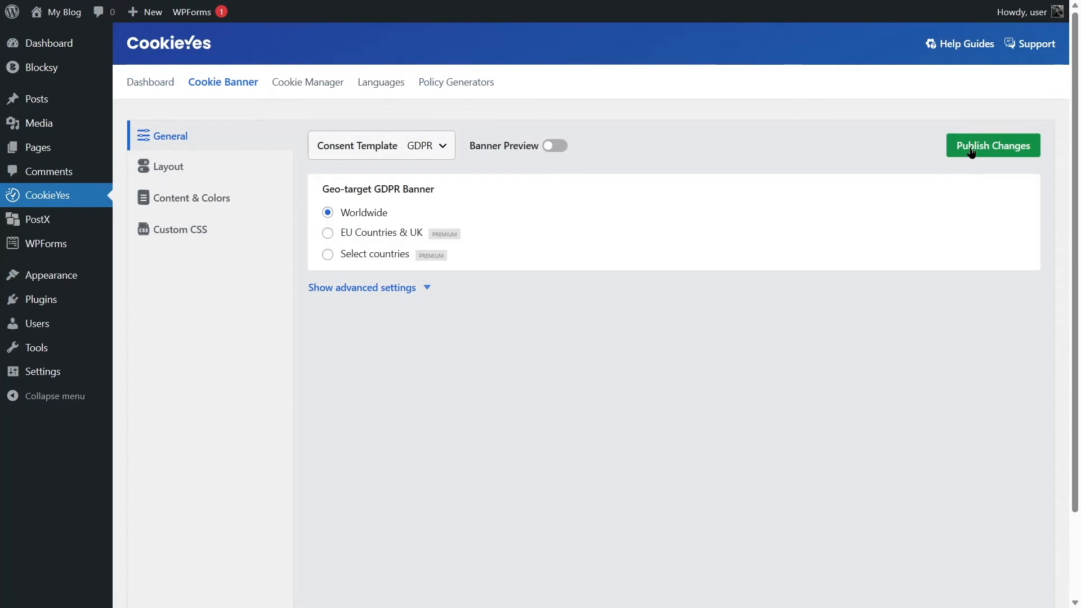
left_click(973, 150)
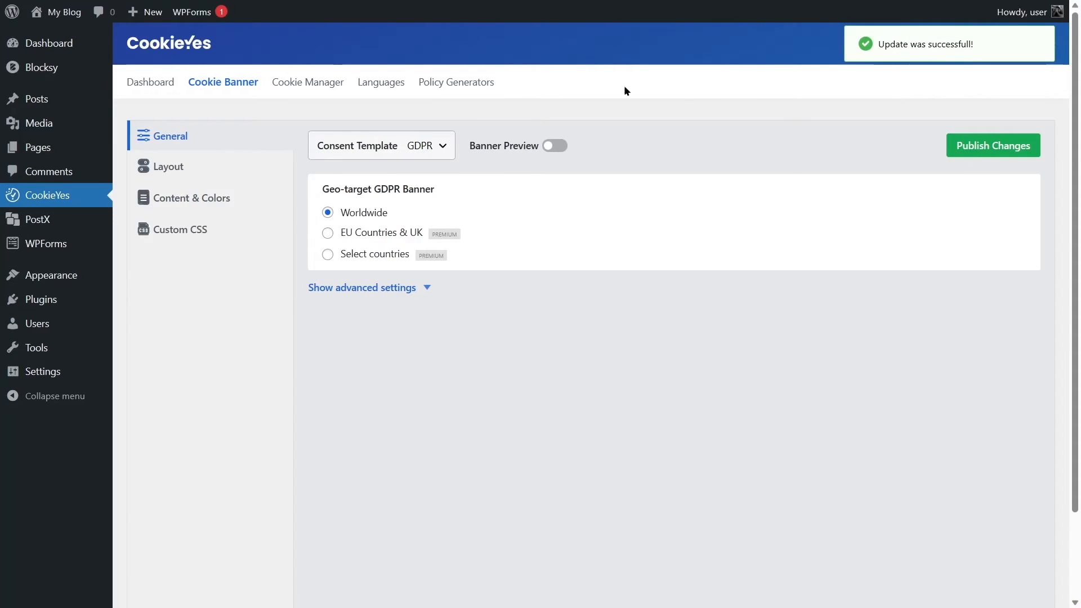
Visit the live site, expand and collapse the banner's consent preferences, and read through the linked Cookie Policy page.
mouse_move(64, 17)
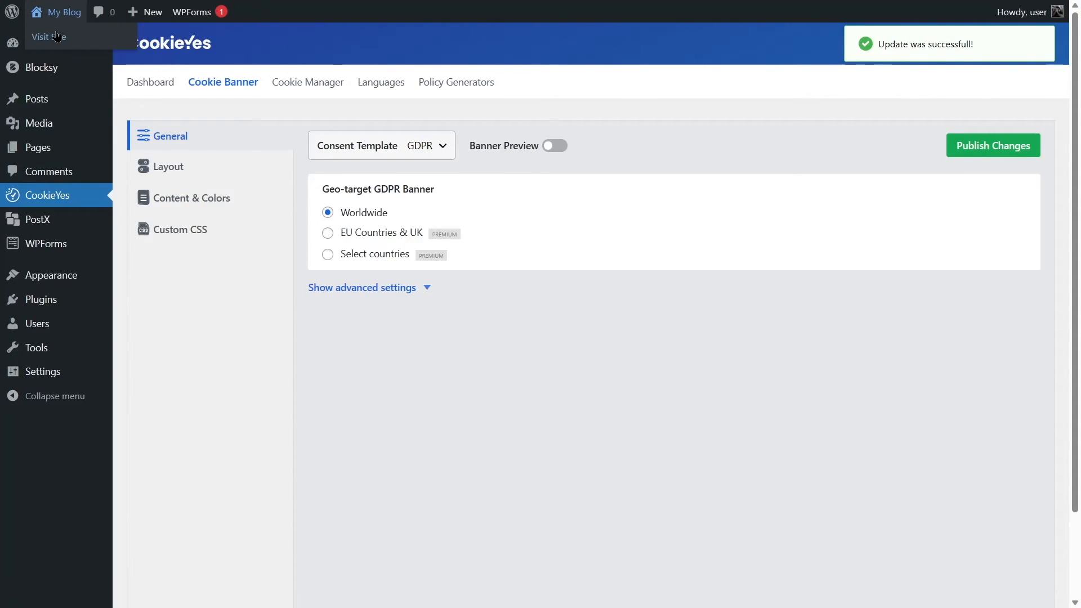
left_click(57, 37)
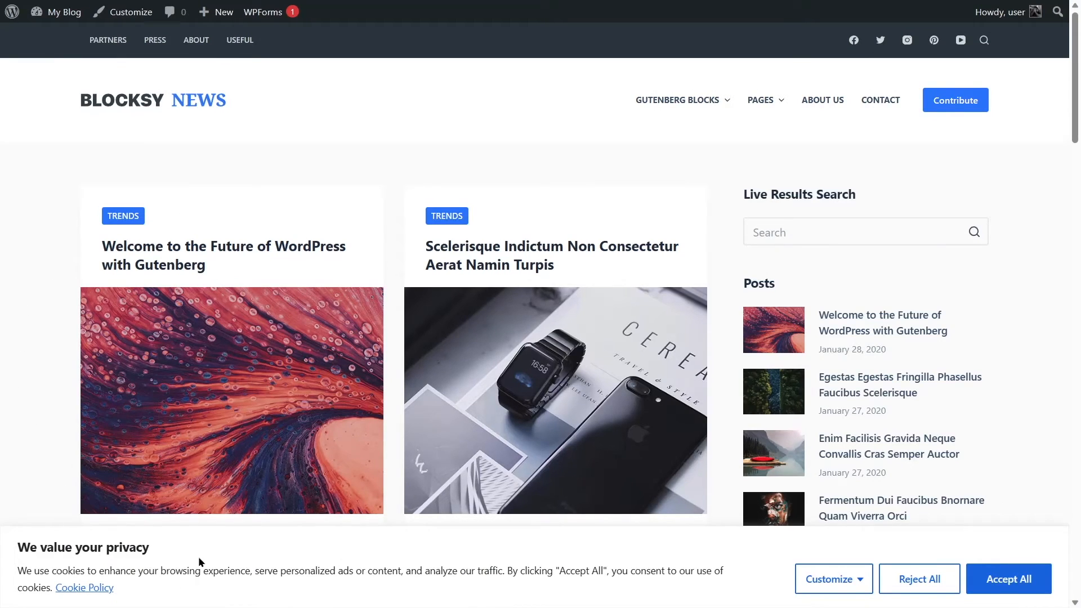
left_click(805, 582)
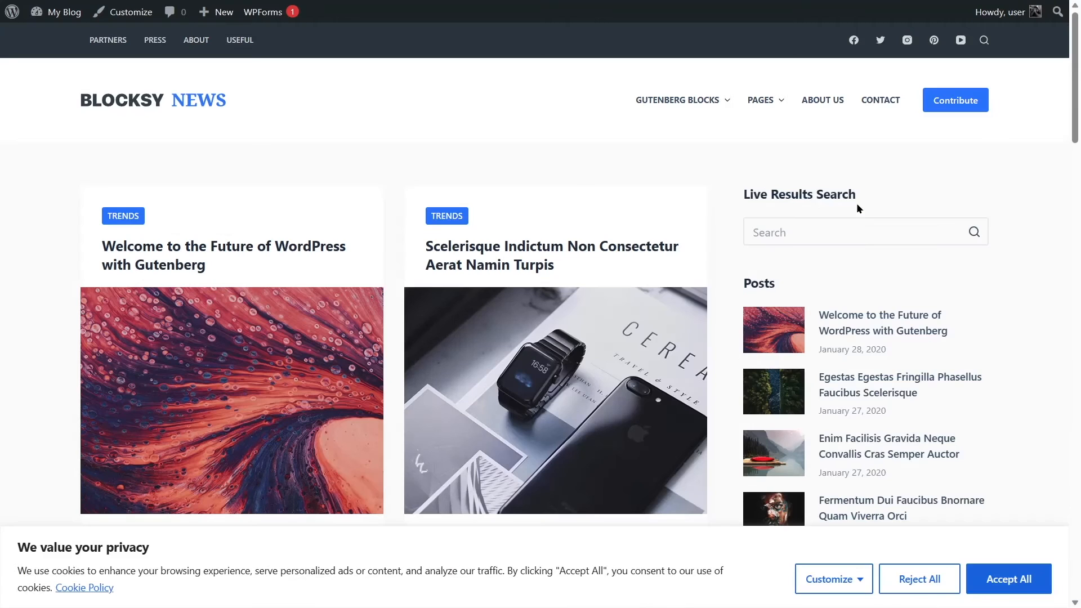
left_click(857, 211)
left_click(92, 589)
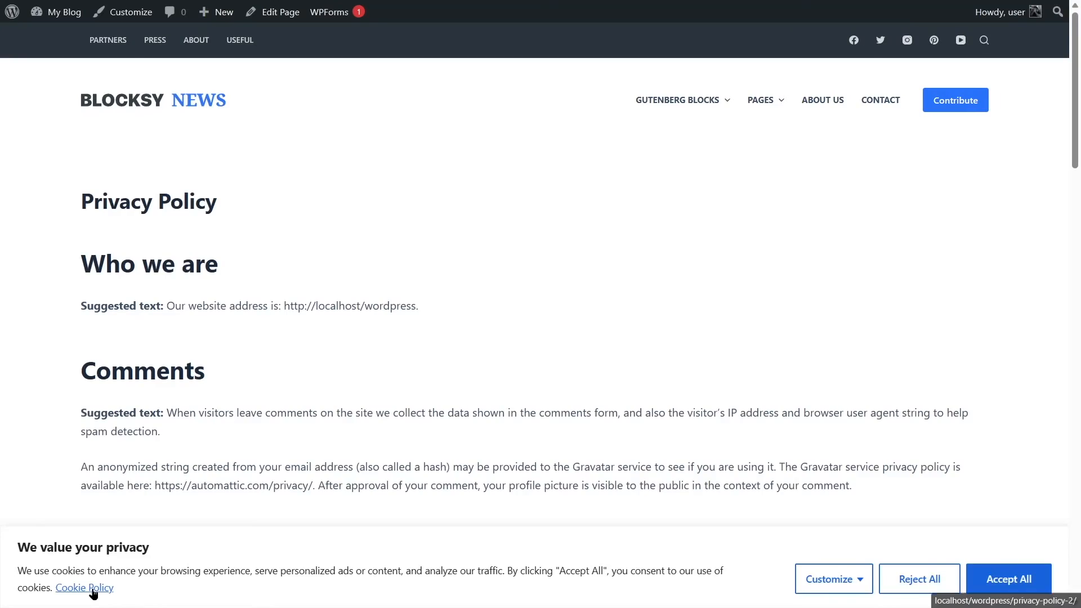
scroll(505, 333, "down", 10)
scroll(505, 334, "up", 10)
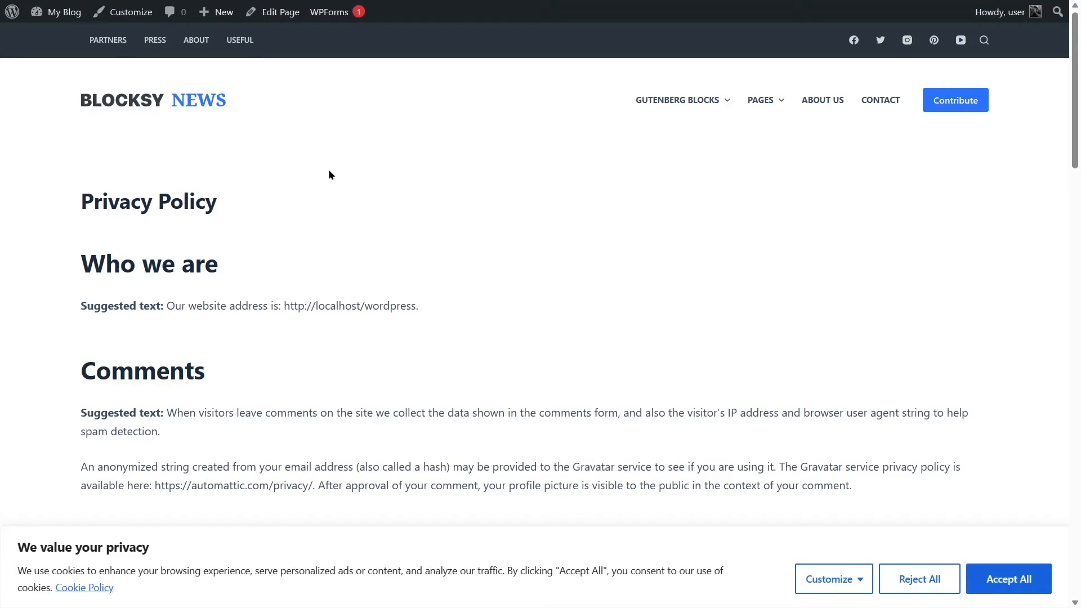
Return to the WordPress admin and deactivate the CookieYes | GDPR Cookie Consent plugin.
left_click(62, 12)
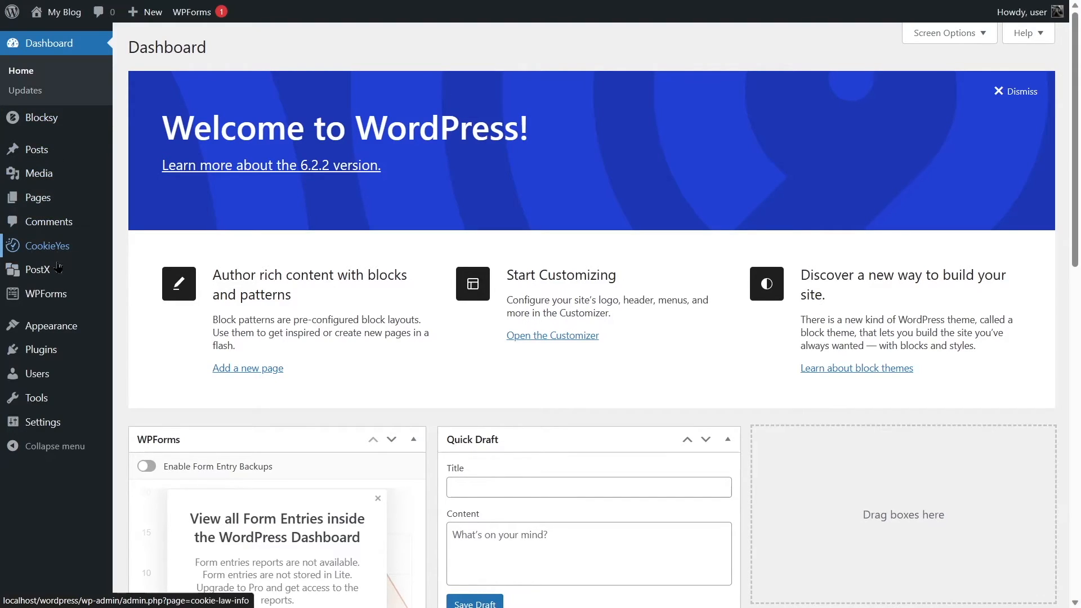
mouse_move(55, 334)
left_click(53, 361)
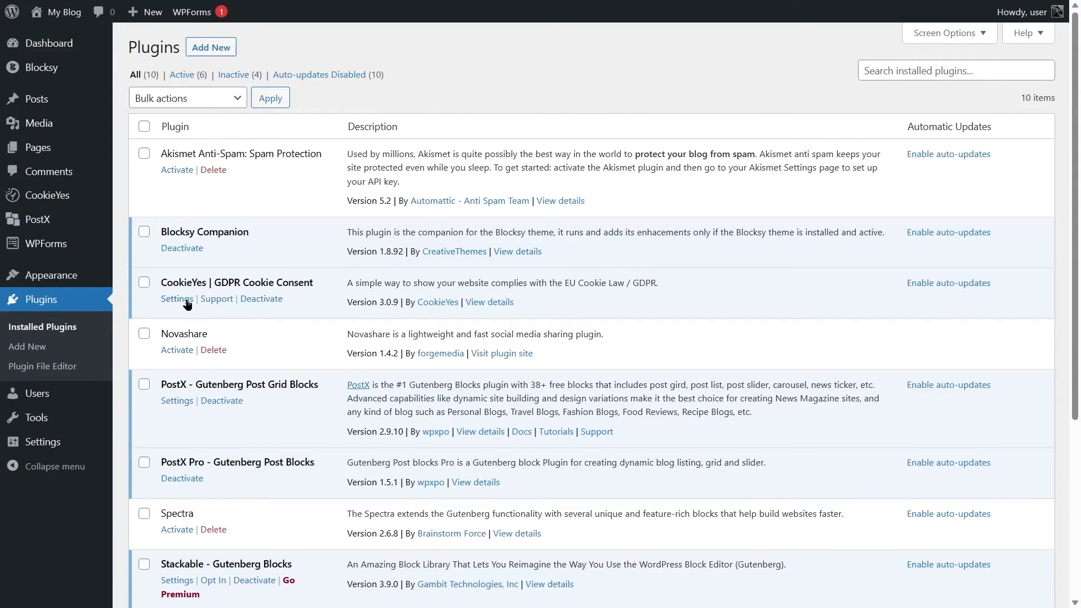
left_click(261, 298)
left_click(716, 465)
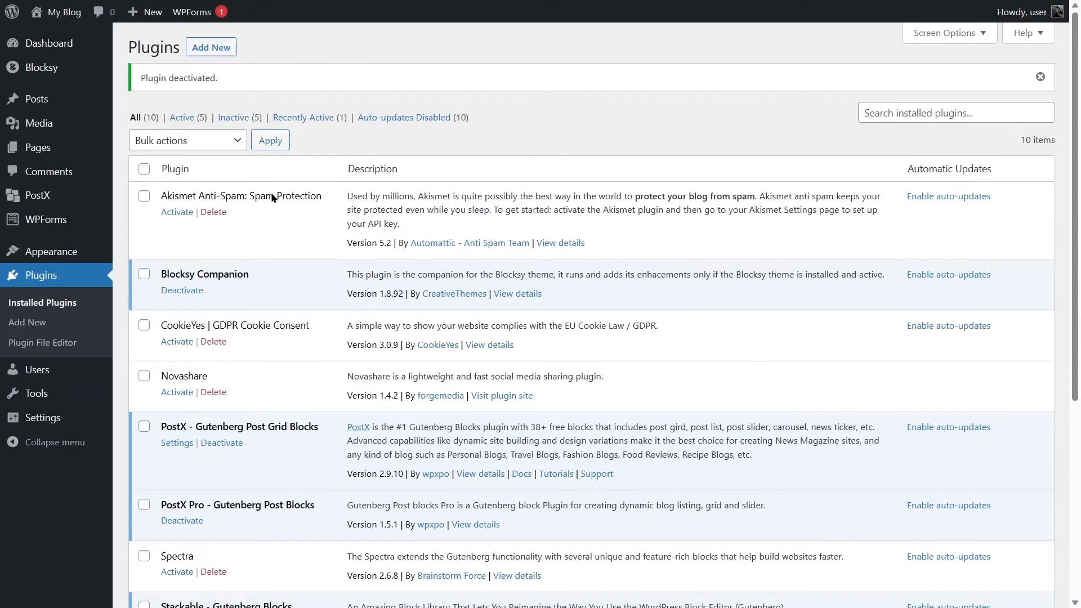
Activate the free Cookies Consent extension of the Blocksy theme.
left_click(72, 44)
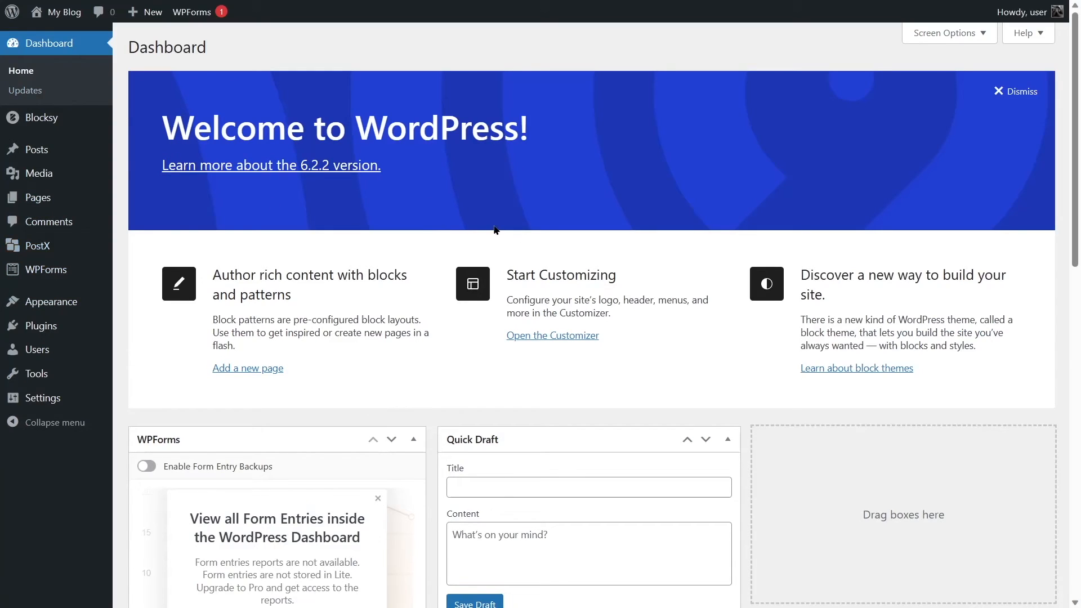
left_click(69, 118)
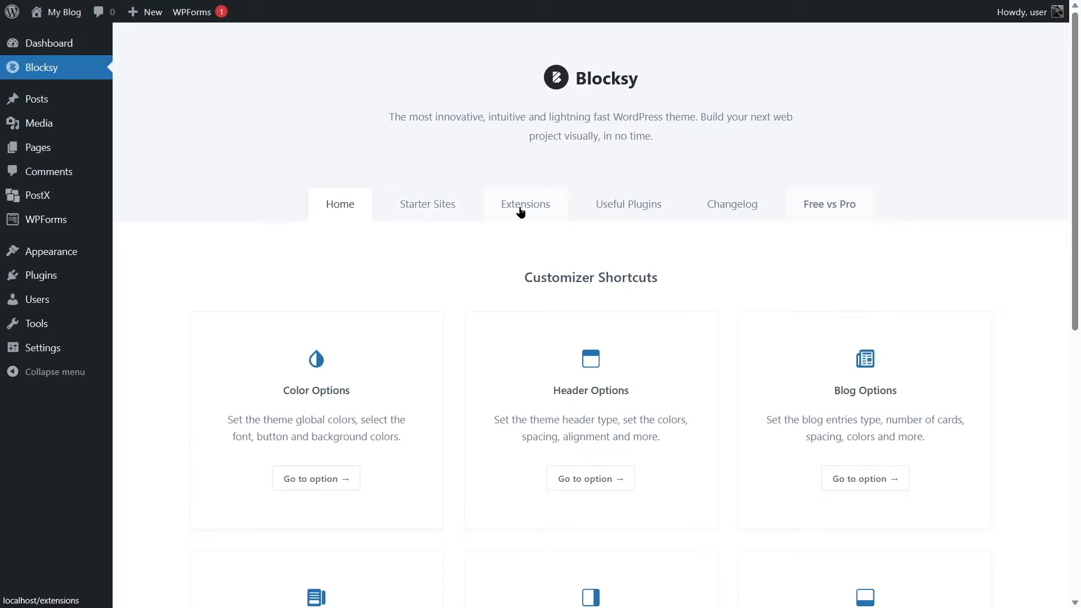
left_click(521, 212)
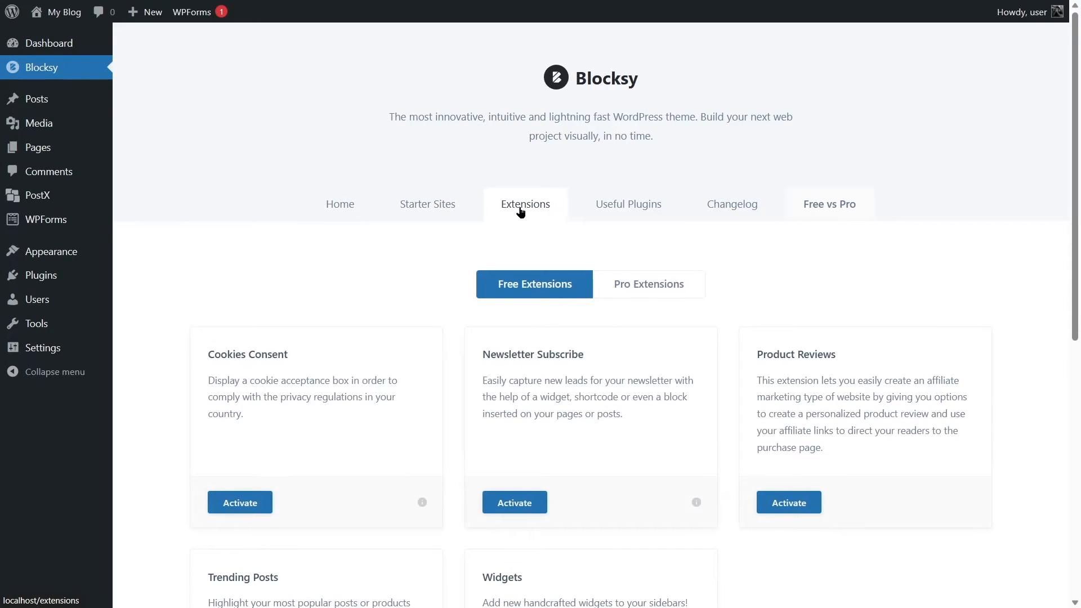
scroll(512, 214, "down", 2)
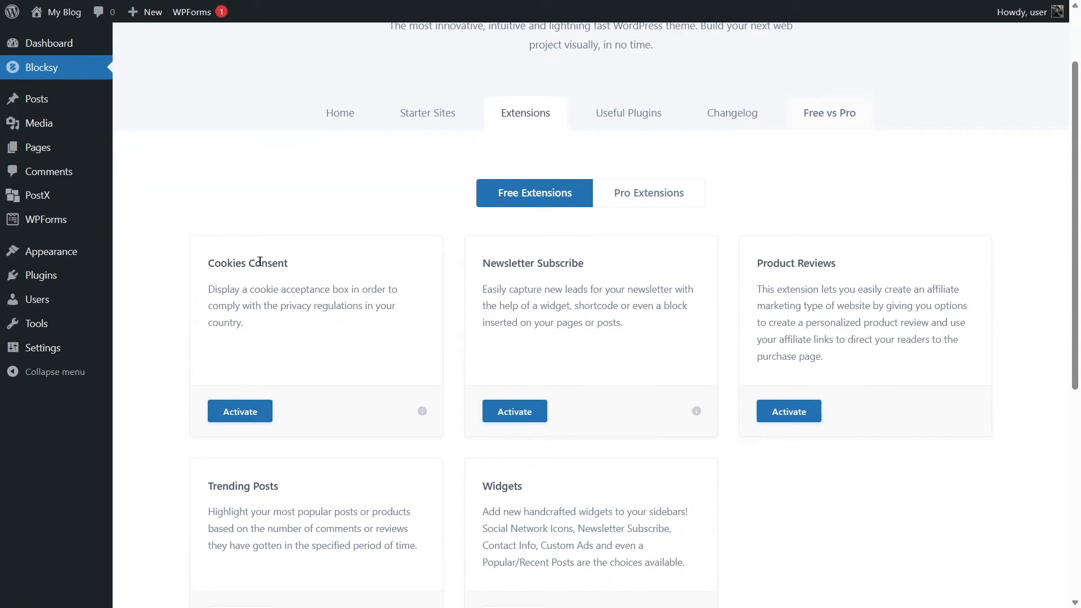
left_click(245, 416)
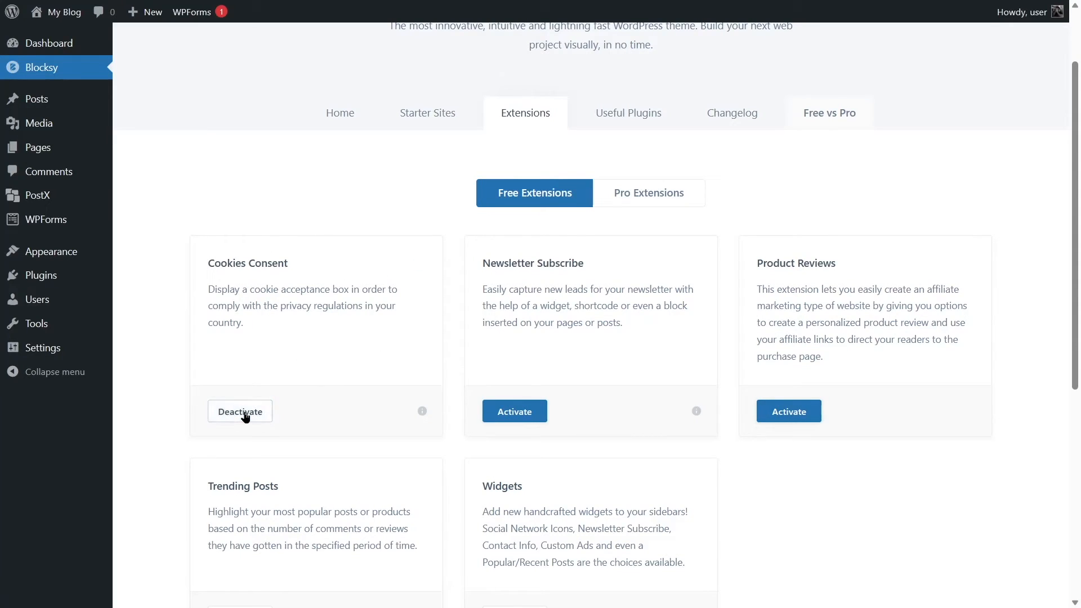
scroll(444, 417, "up", 2)
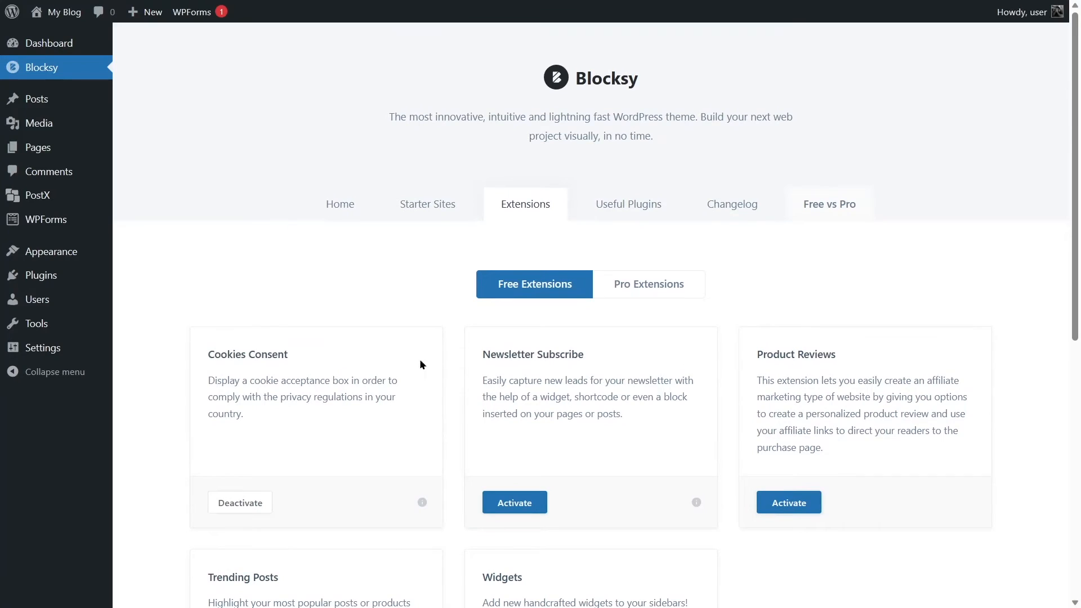
Visit the live site and examine the Blocksy cookie notice while browsing the front page.
left_click(76, 47)
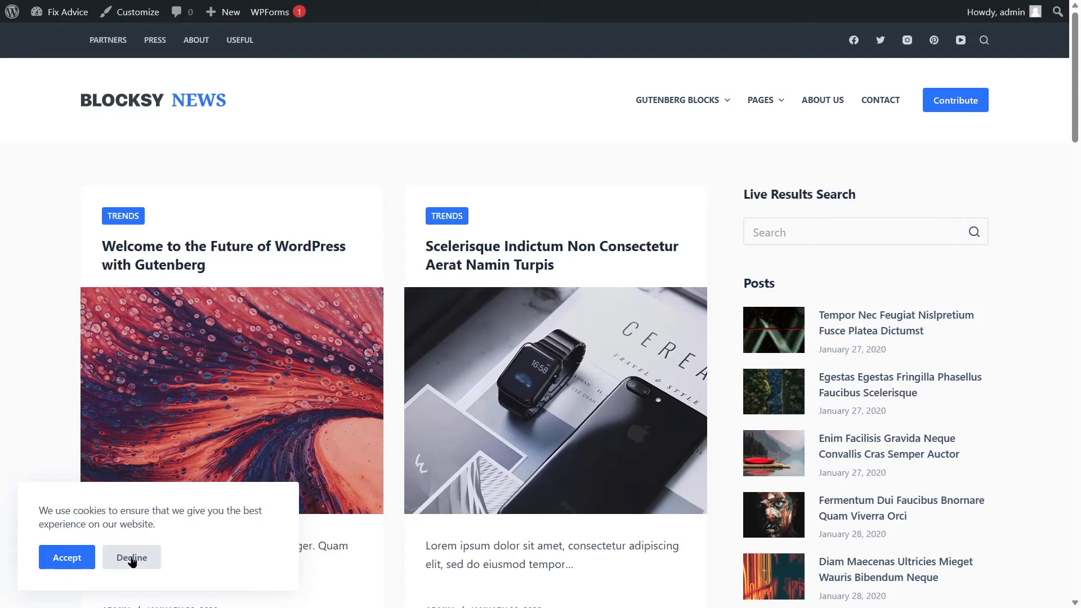
scroll(206, 505, "down", 3)
scroll(121, 506, "up", 3)
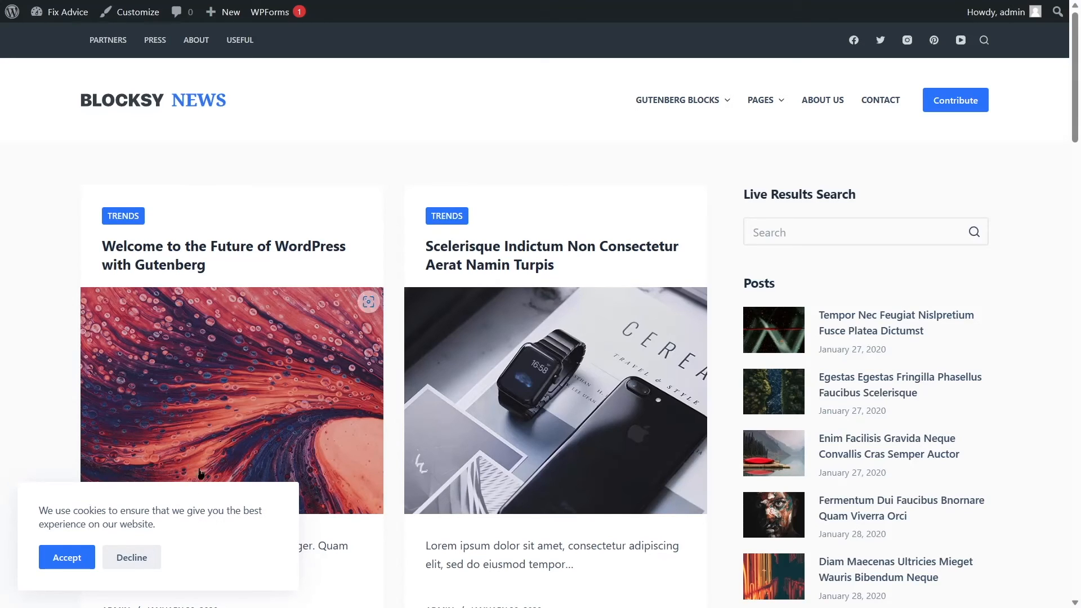
Open the Cookies Consent extension settings in the theme customizer and look through the general options.
left_click(130, 21)
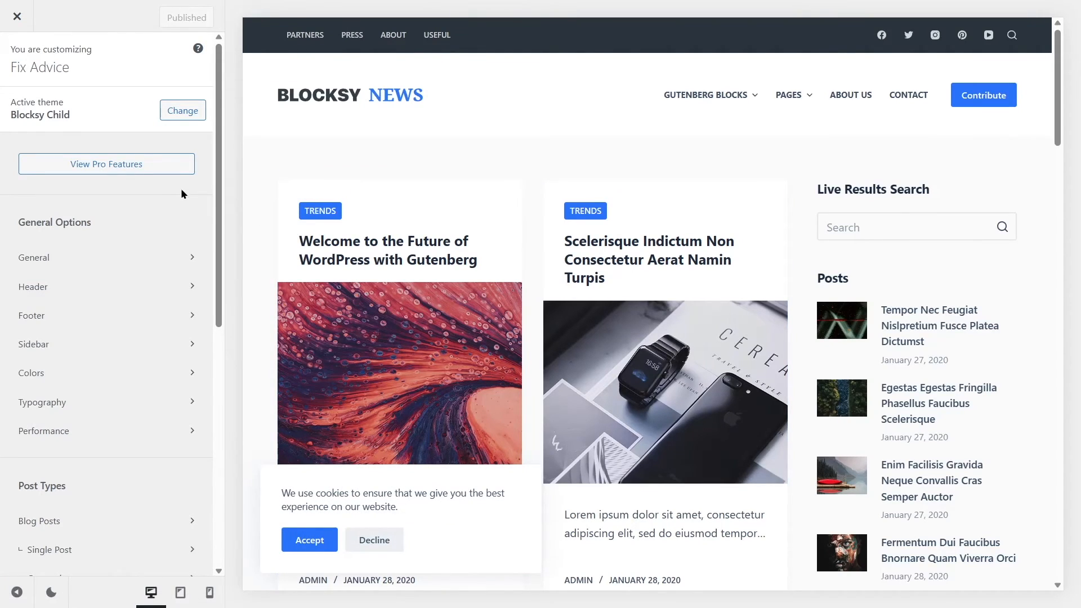
scroll(180, 205, "down", 8)
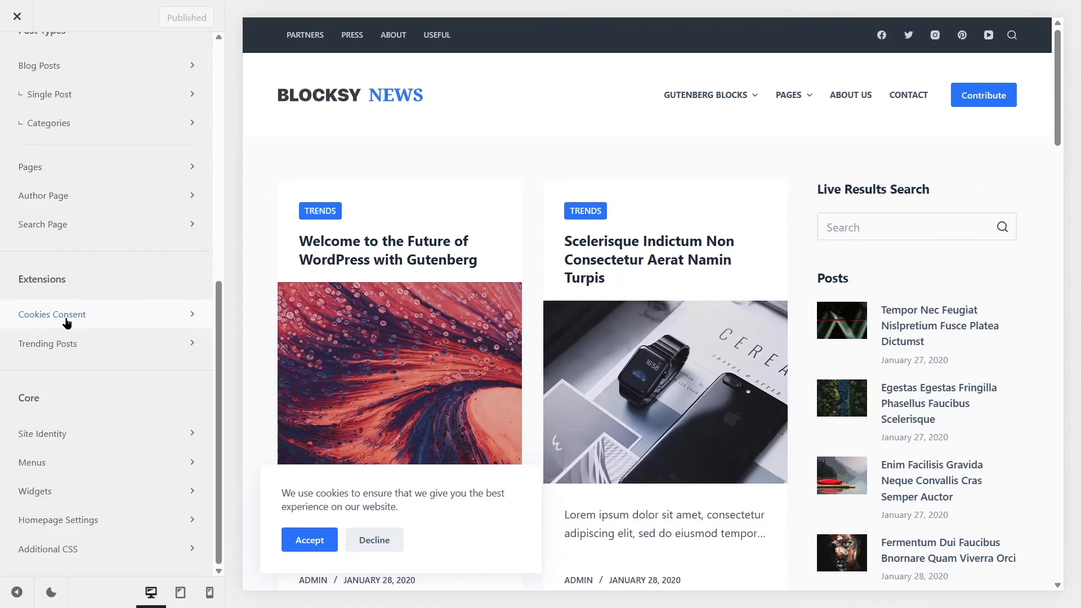
left_click(66, 319)
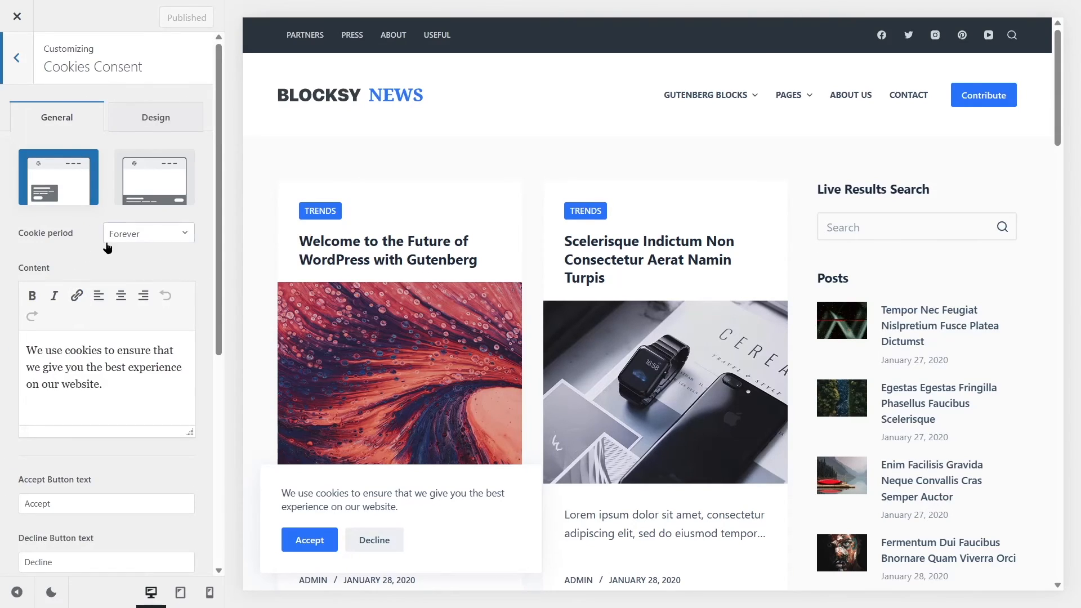
scroll(57, 219, "down", 5)
scroll(58, 231, "up", 5)
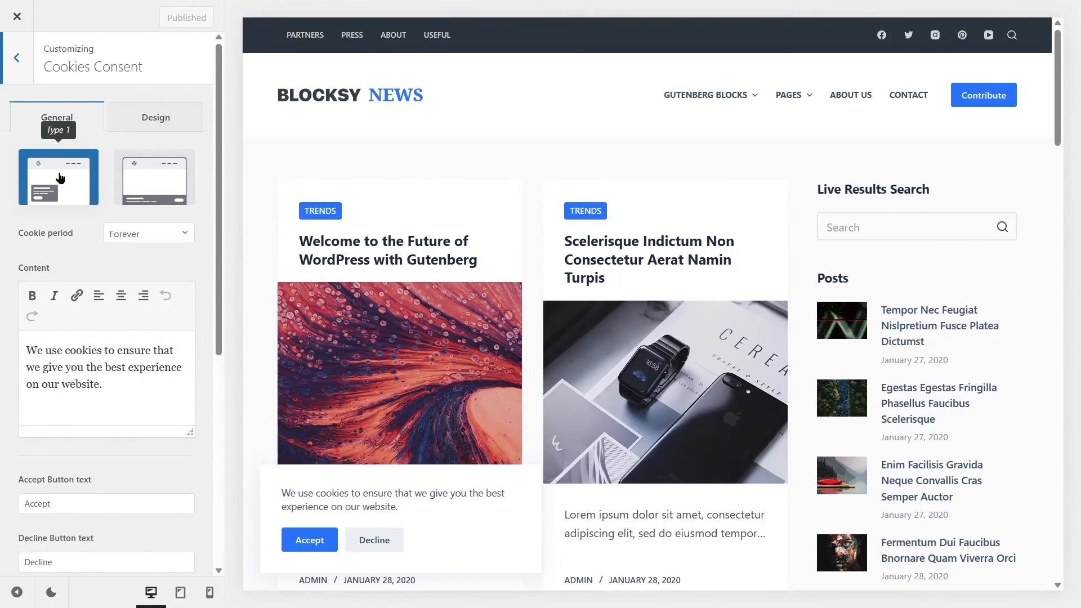
Preview the cookie notice as a full-width bottom bar, compare it with the Type 1 box, and return to Type 1.
left_click(156, 185)
scroll(700, 507, "down", 3)
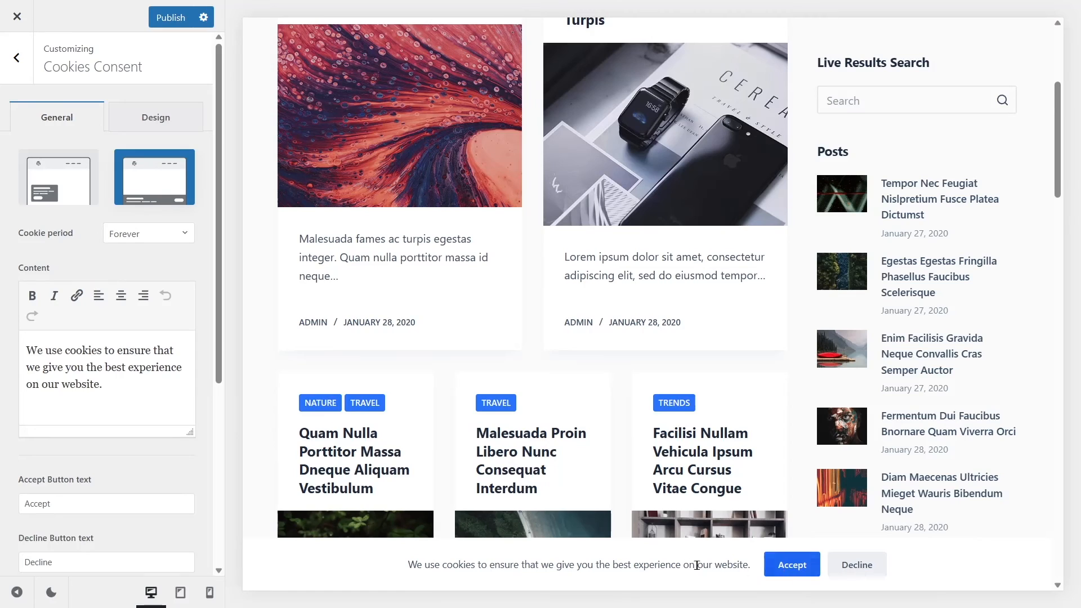
left_click(57, 181)
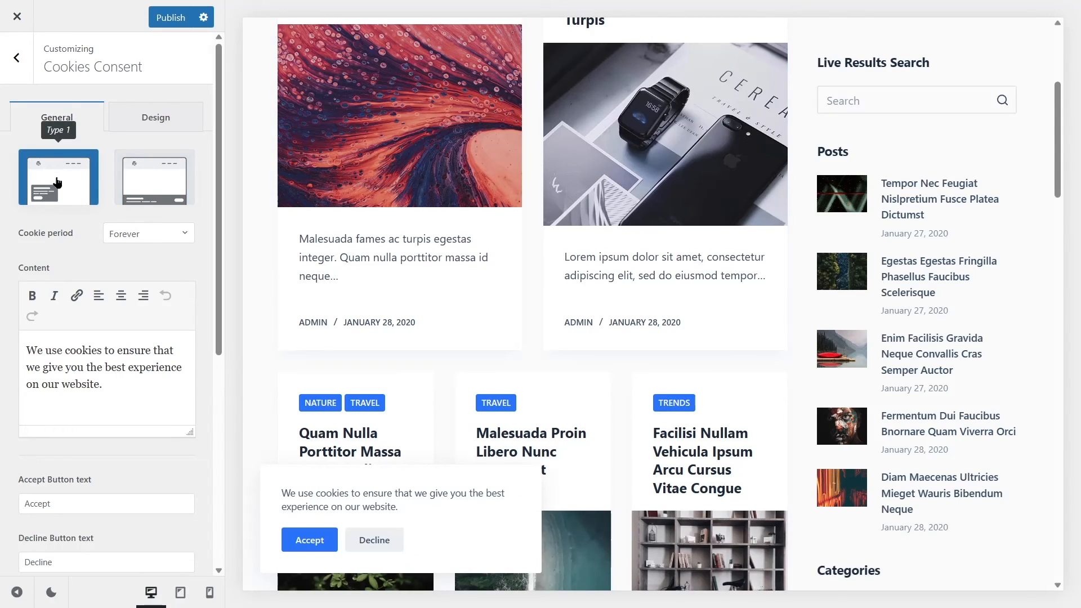
left_click(135, 178)
left_click(94, 190)
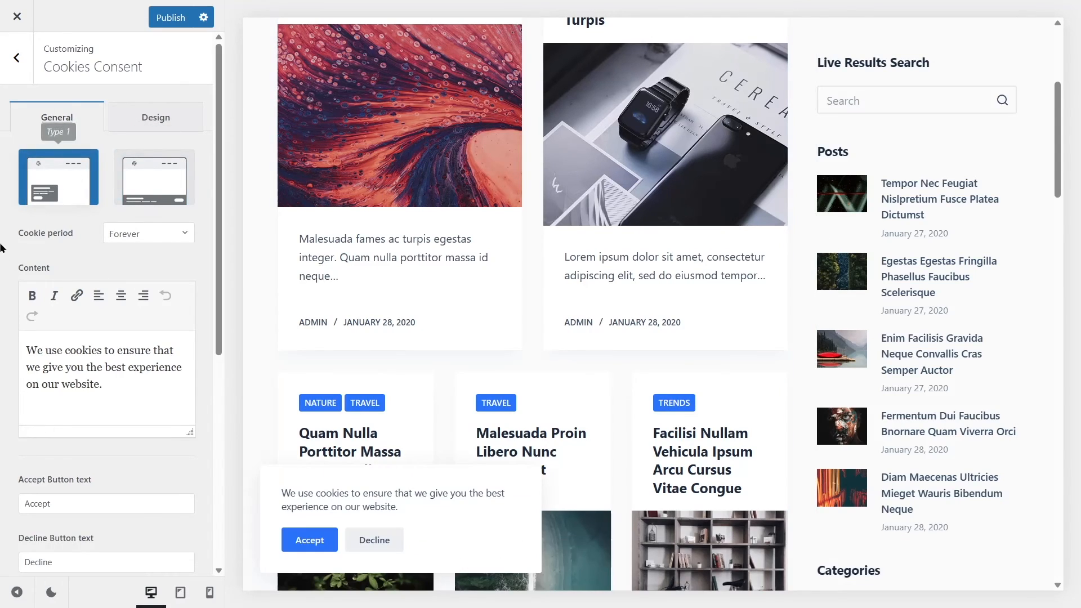
Look through the available cookie period durations and keep the period at Forever.
left_click(132, 236)
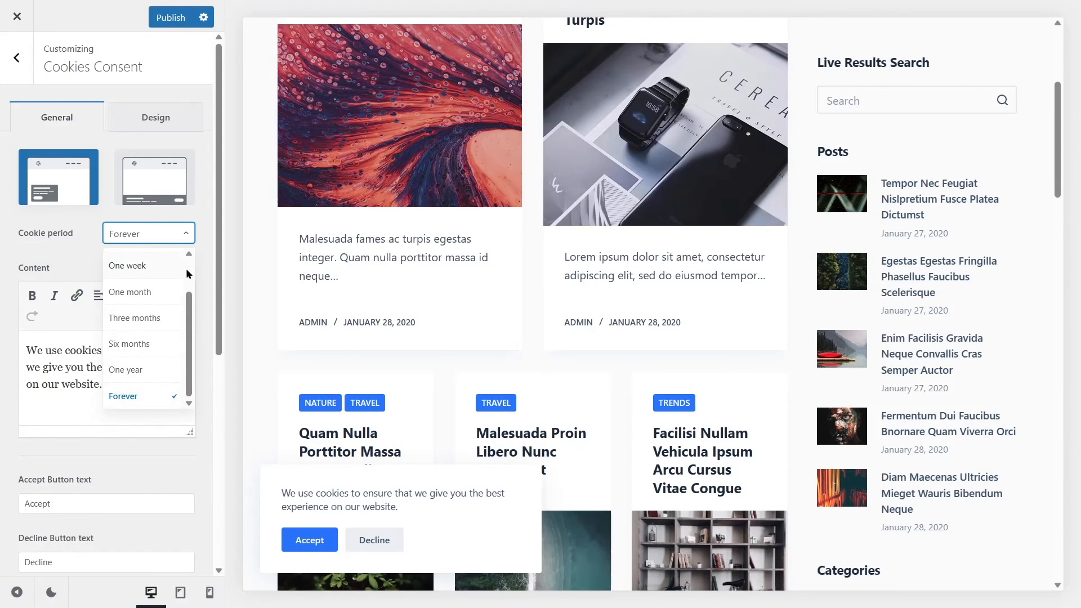
scroll(149, 340, "up", 1)
scroll(149, 340, "down", 1)
left_click(2, 245)
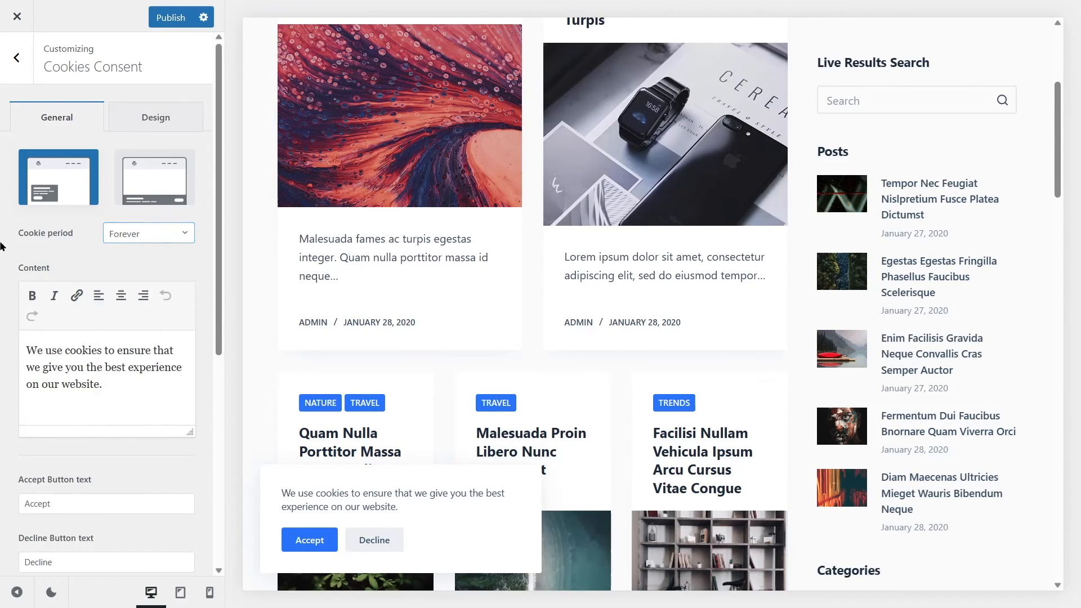
Review the notice content and the accept and decline button texts, and set the notice's maximum width to 406 px.
scroll(64, 270, "down", 3)
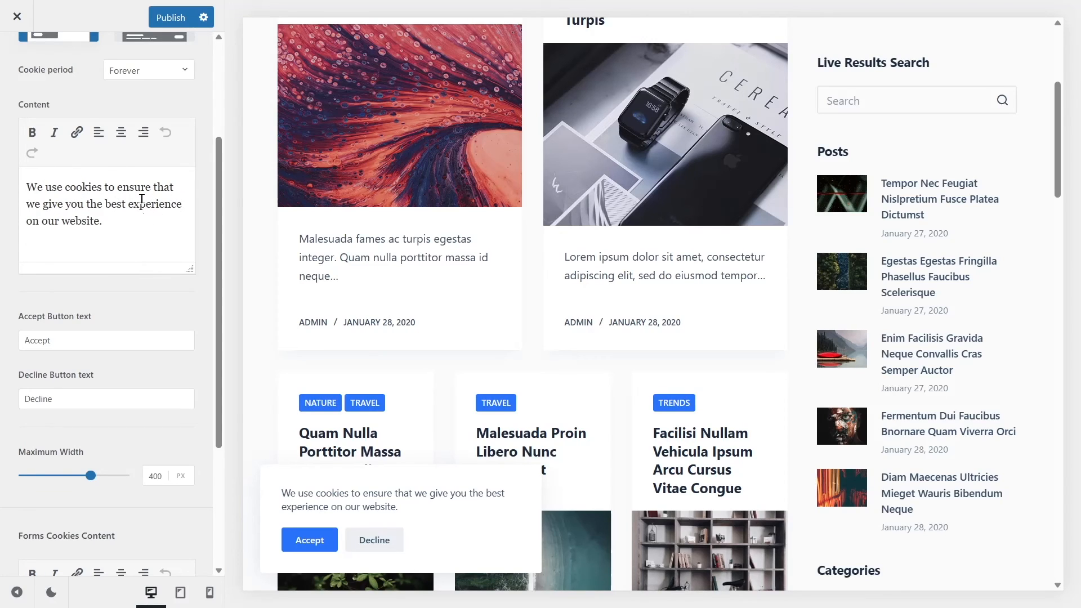
scroll(142, 199, "down", 1)
left_click(26, 253)
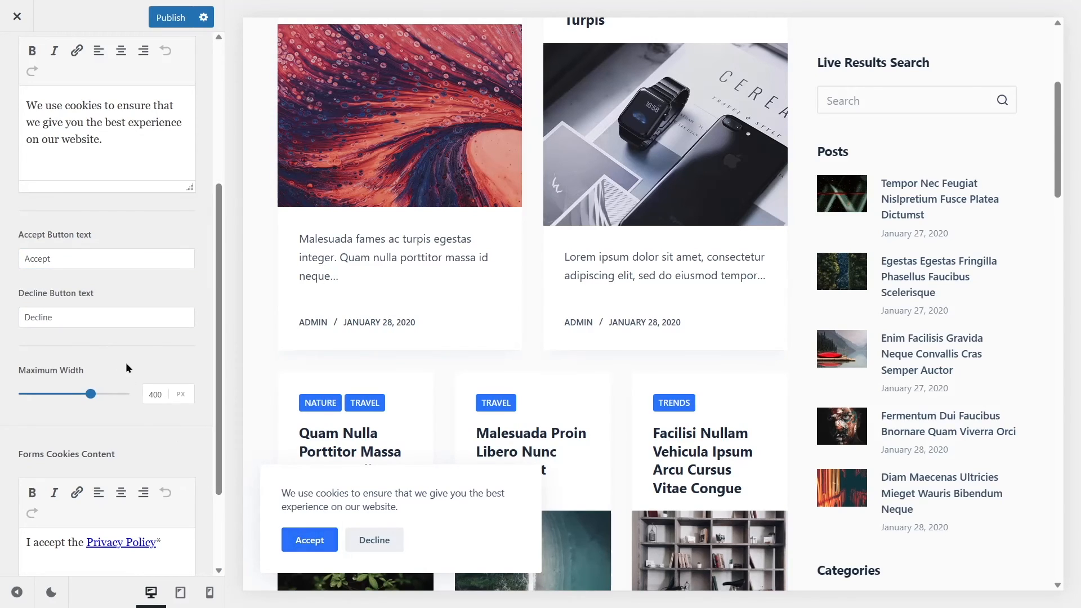
scroll(126, 366, "down", 2)
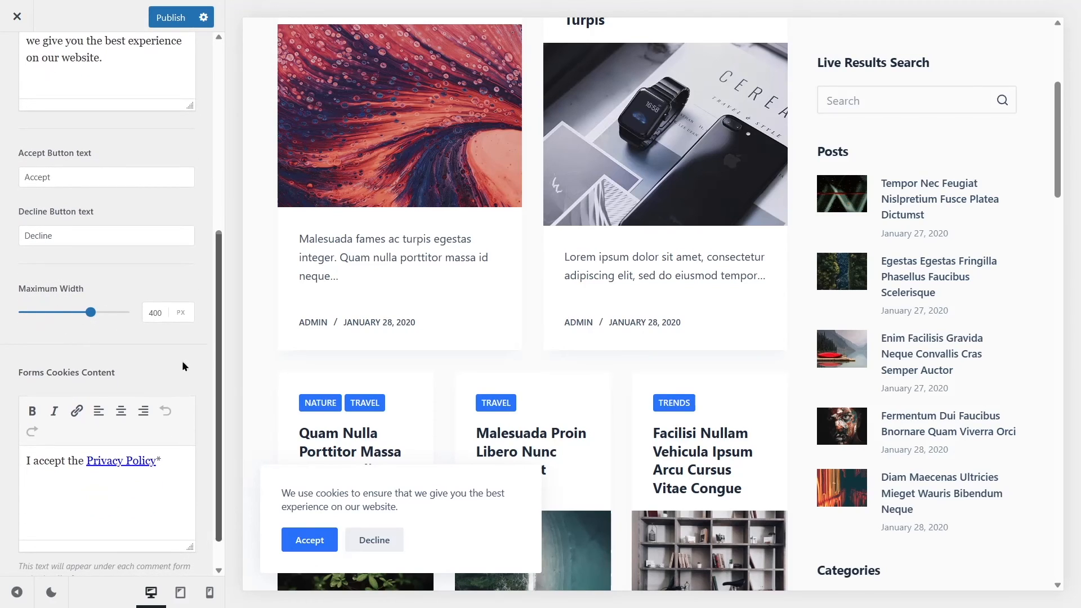
mouse_move(90, 312)
left_mouse_down()
mouse_move(123, 312)
mouse_move(91, 312)
left_mouse_up()
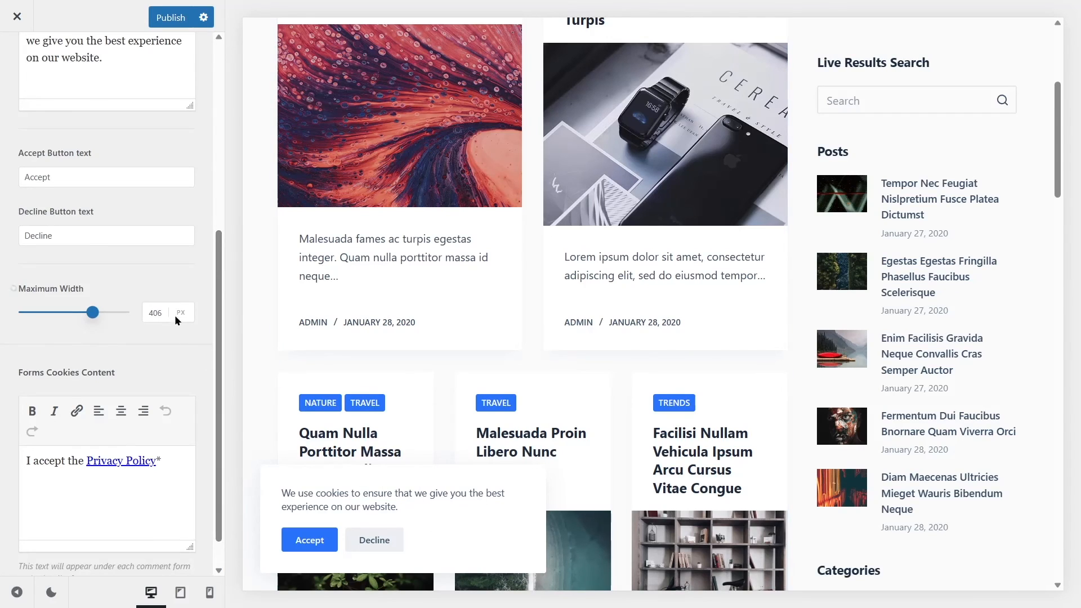
Examine the Forms Cookies Content text and select its Privacy Policy link.
scroll(175, 311, "down", 1)
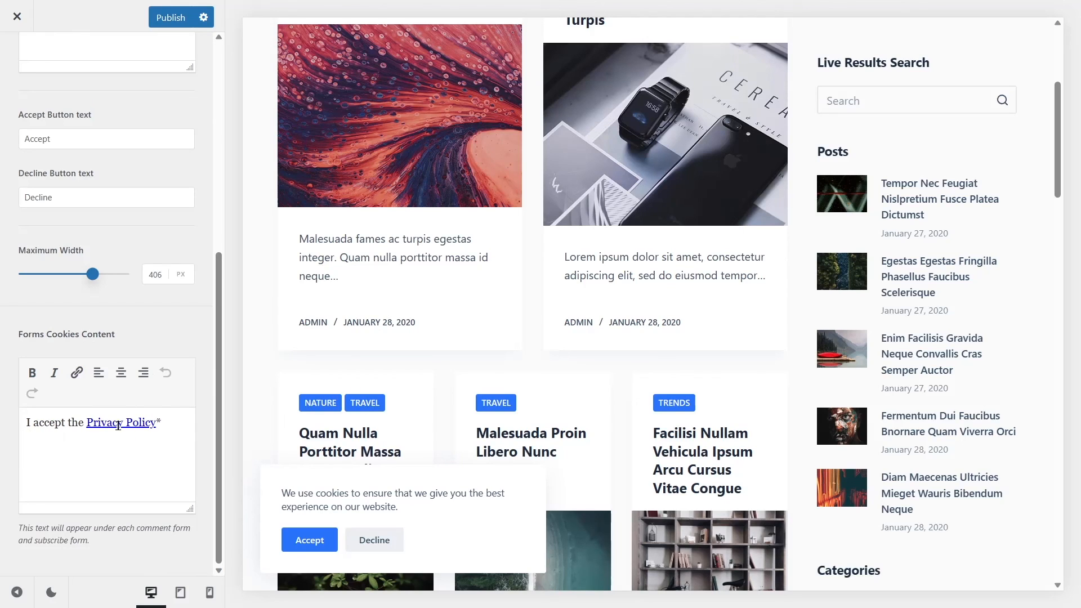
left_click(100, 423)
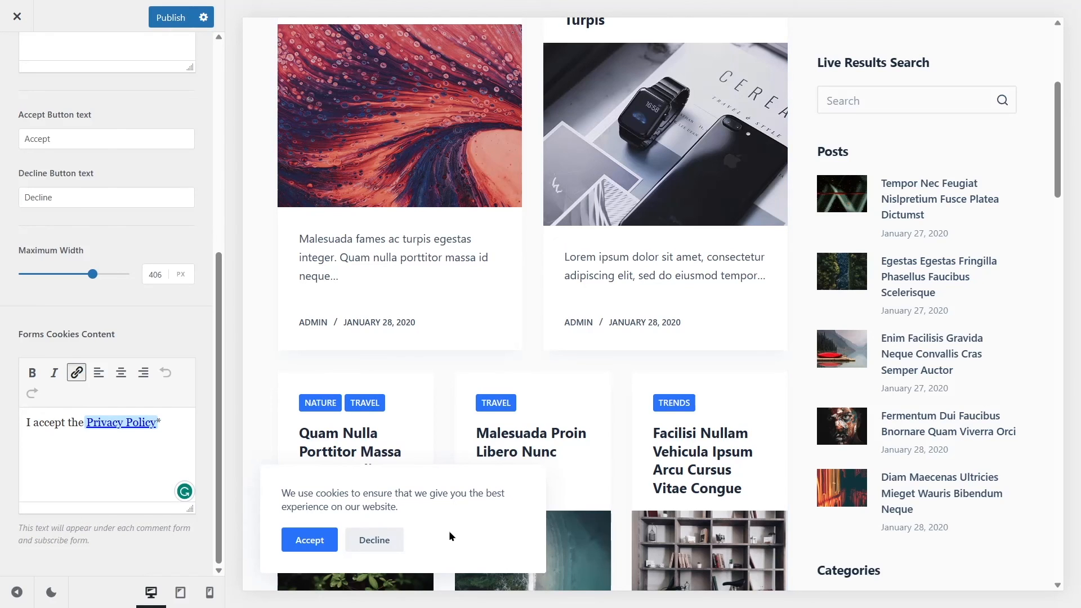
scroll(441, 523, "down", 4)
Show the design color options of the cookie notice and publish the Cookies Consent changes.
scroll(390, 394, "up", 4)
scroll(98, 461, "up", 10)
left_click(156, 118)
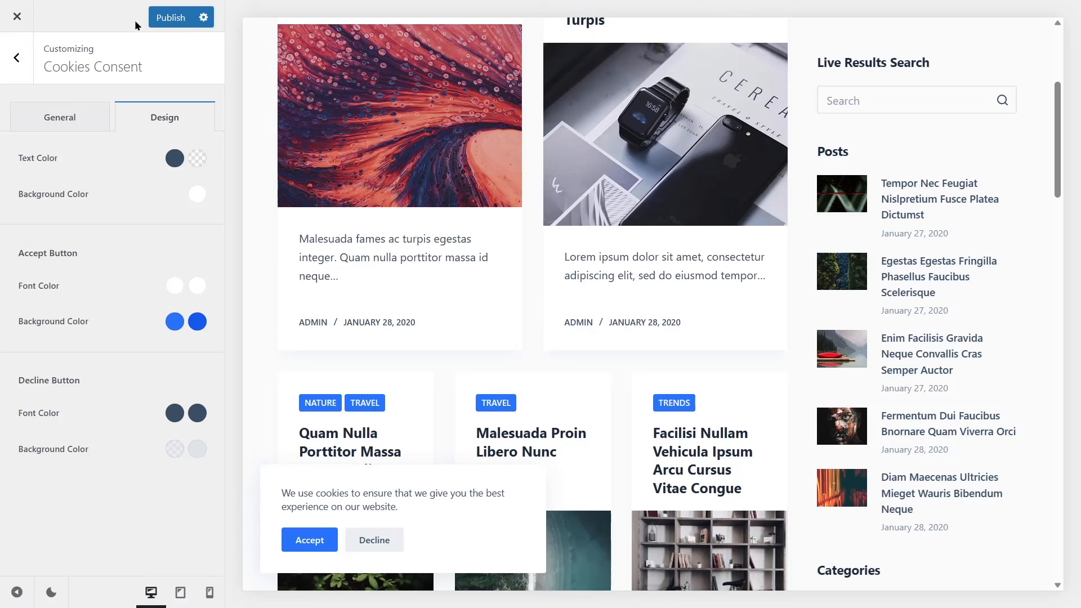
left_click(168, 17)
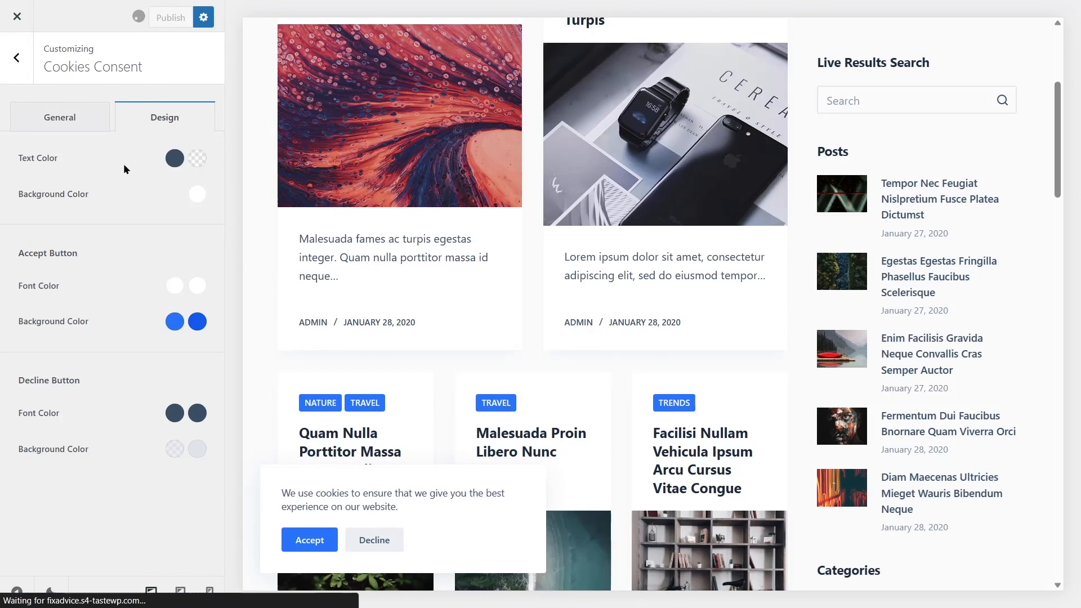
Leave the theme customizer and go from the live site to the WordPress dashboard.
left_click(17, 57)
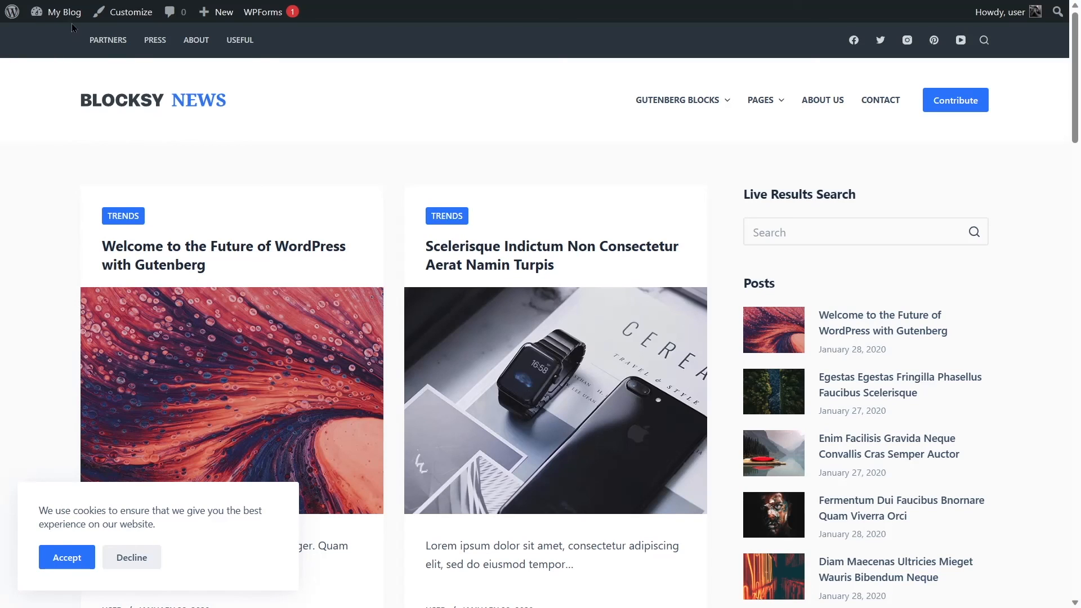
mouse_move(72, 17)
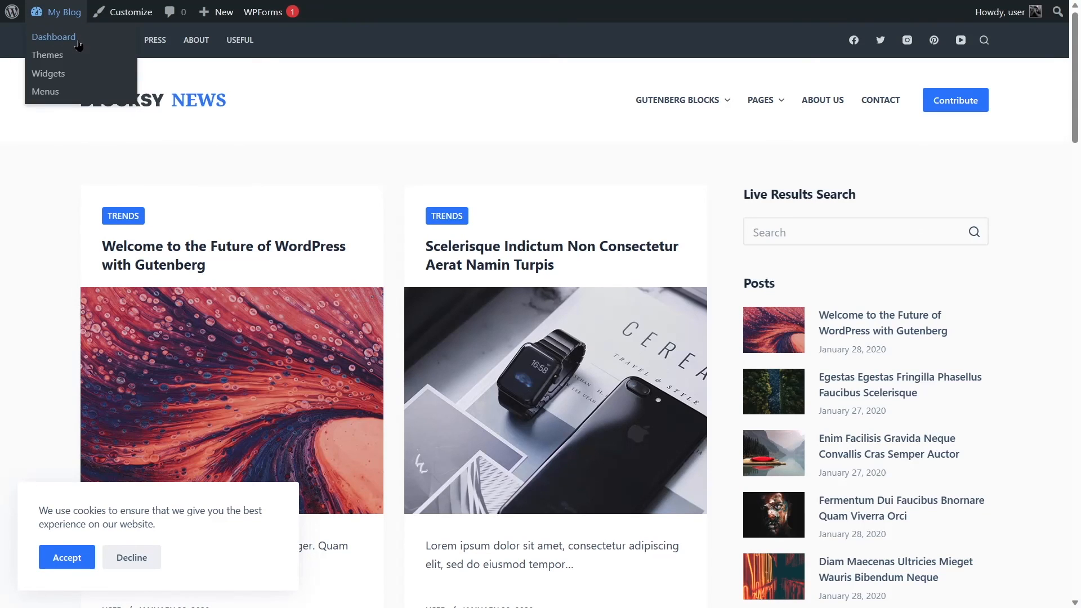
left_click(54, 37)
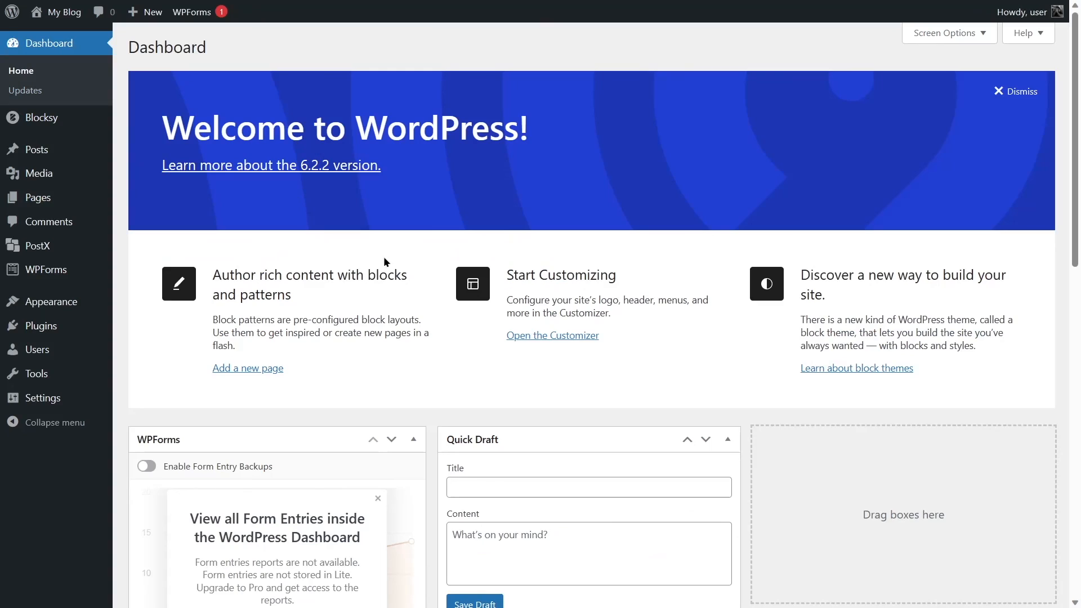